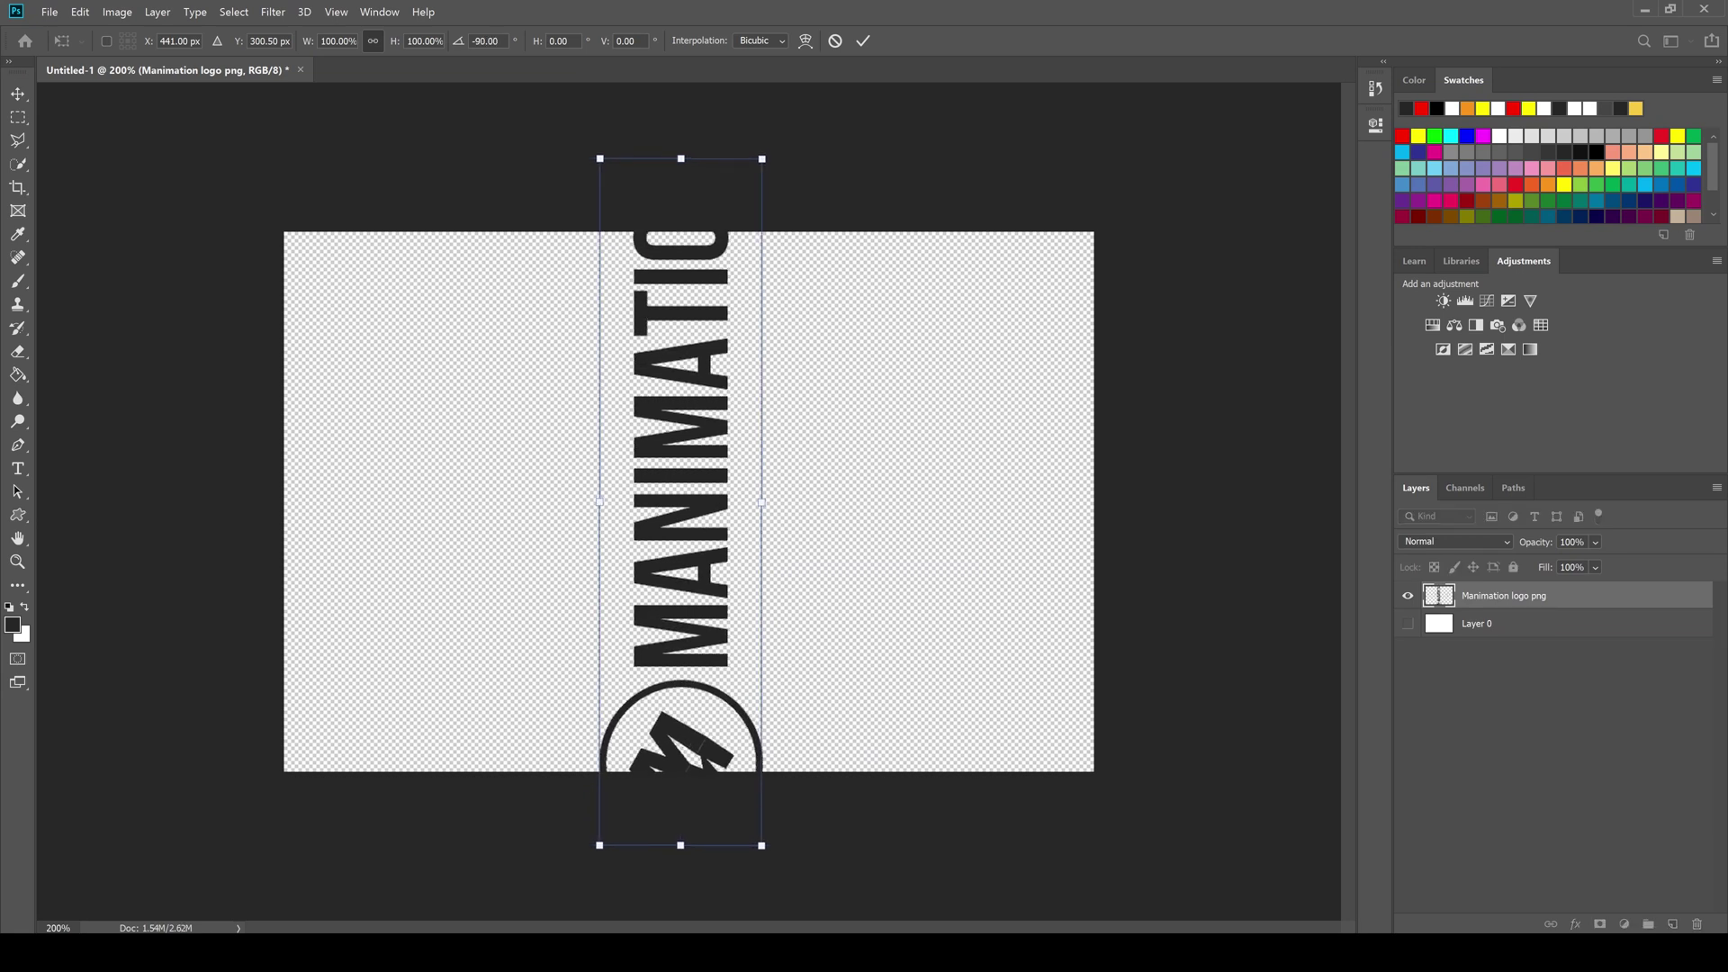
- Scale the rotated Manimation logo to about 65% and centre it on the canvas so it fits fully inside
left_click_drag(762, 159, 720, 334)
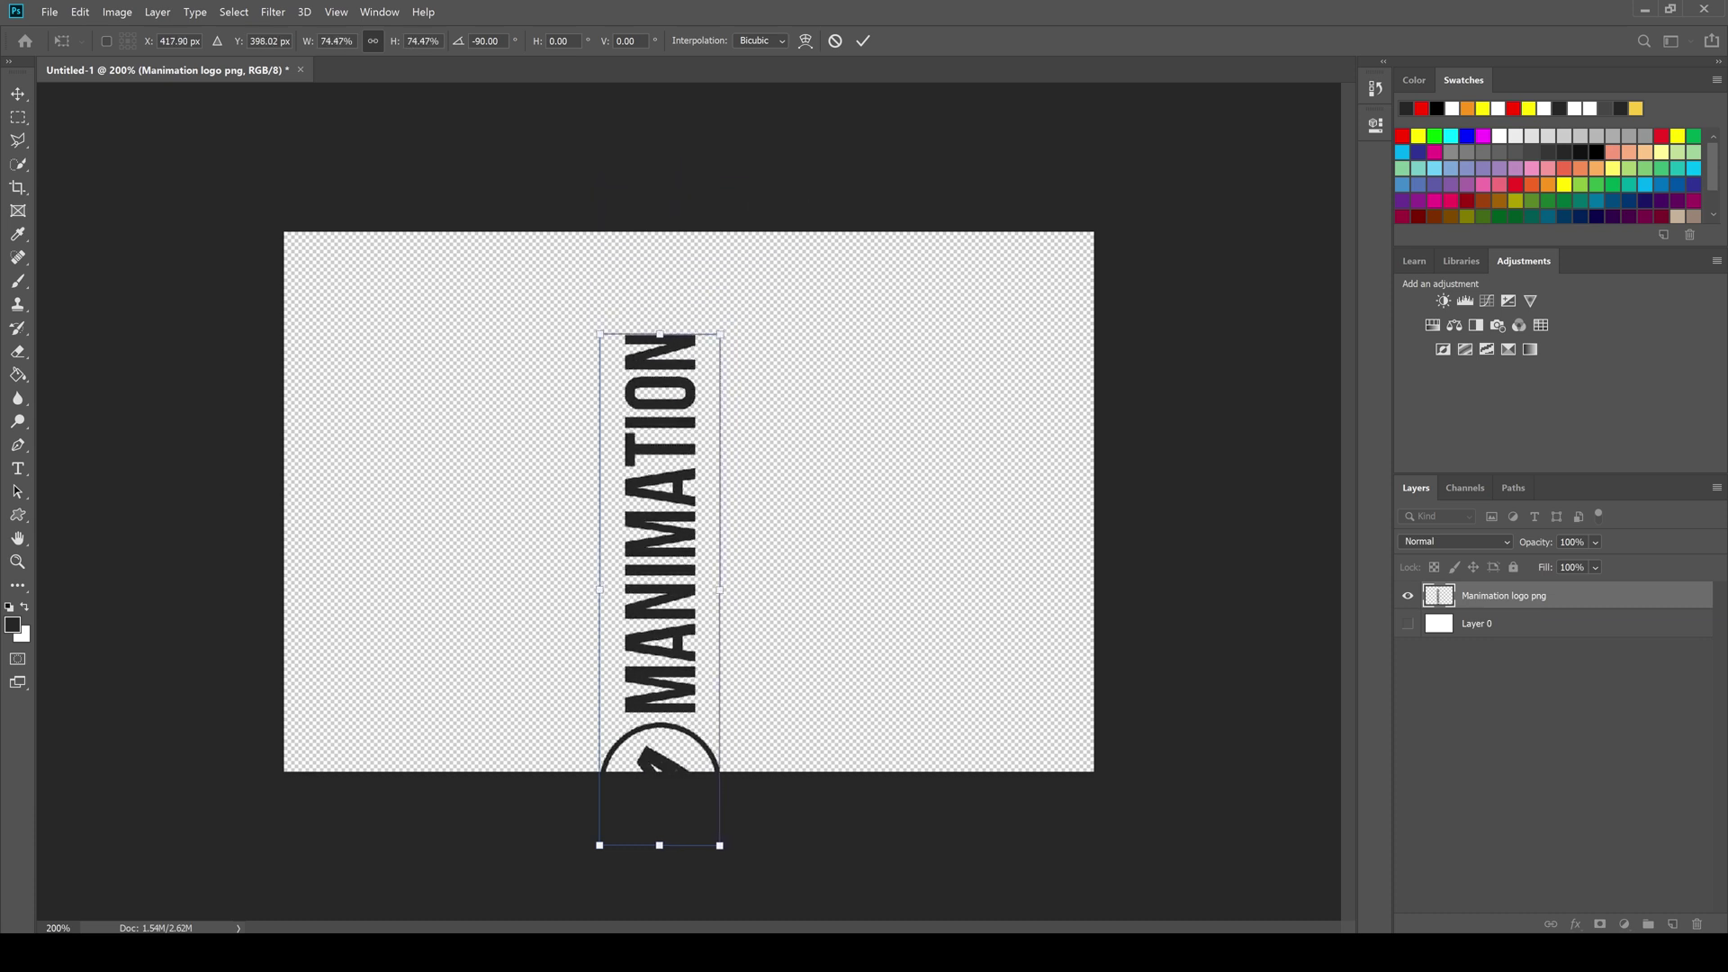
left_click_drag(675, 457, 716, 335)
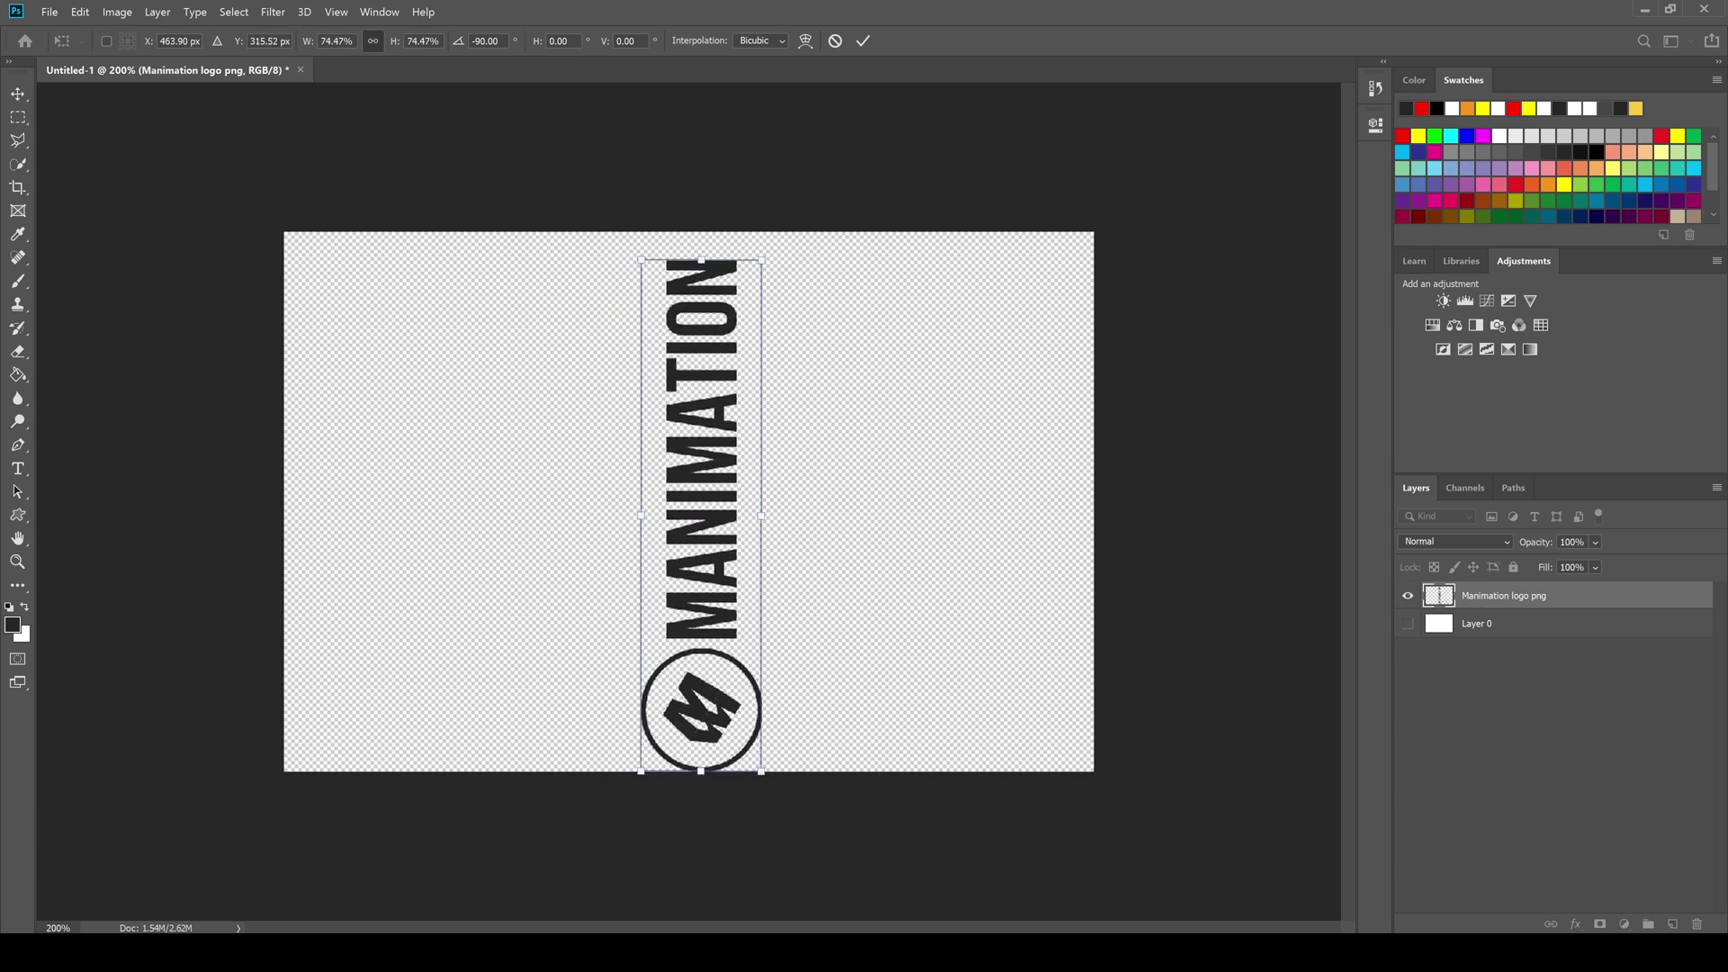
left_click_drag(762, 260, 746, 324)
left_click_drag(717, 423, 713, 324)
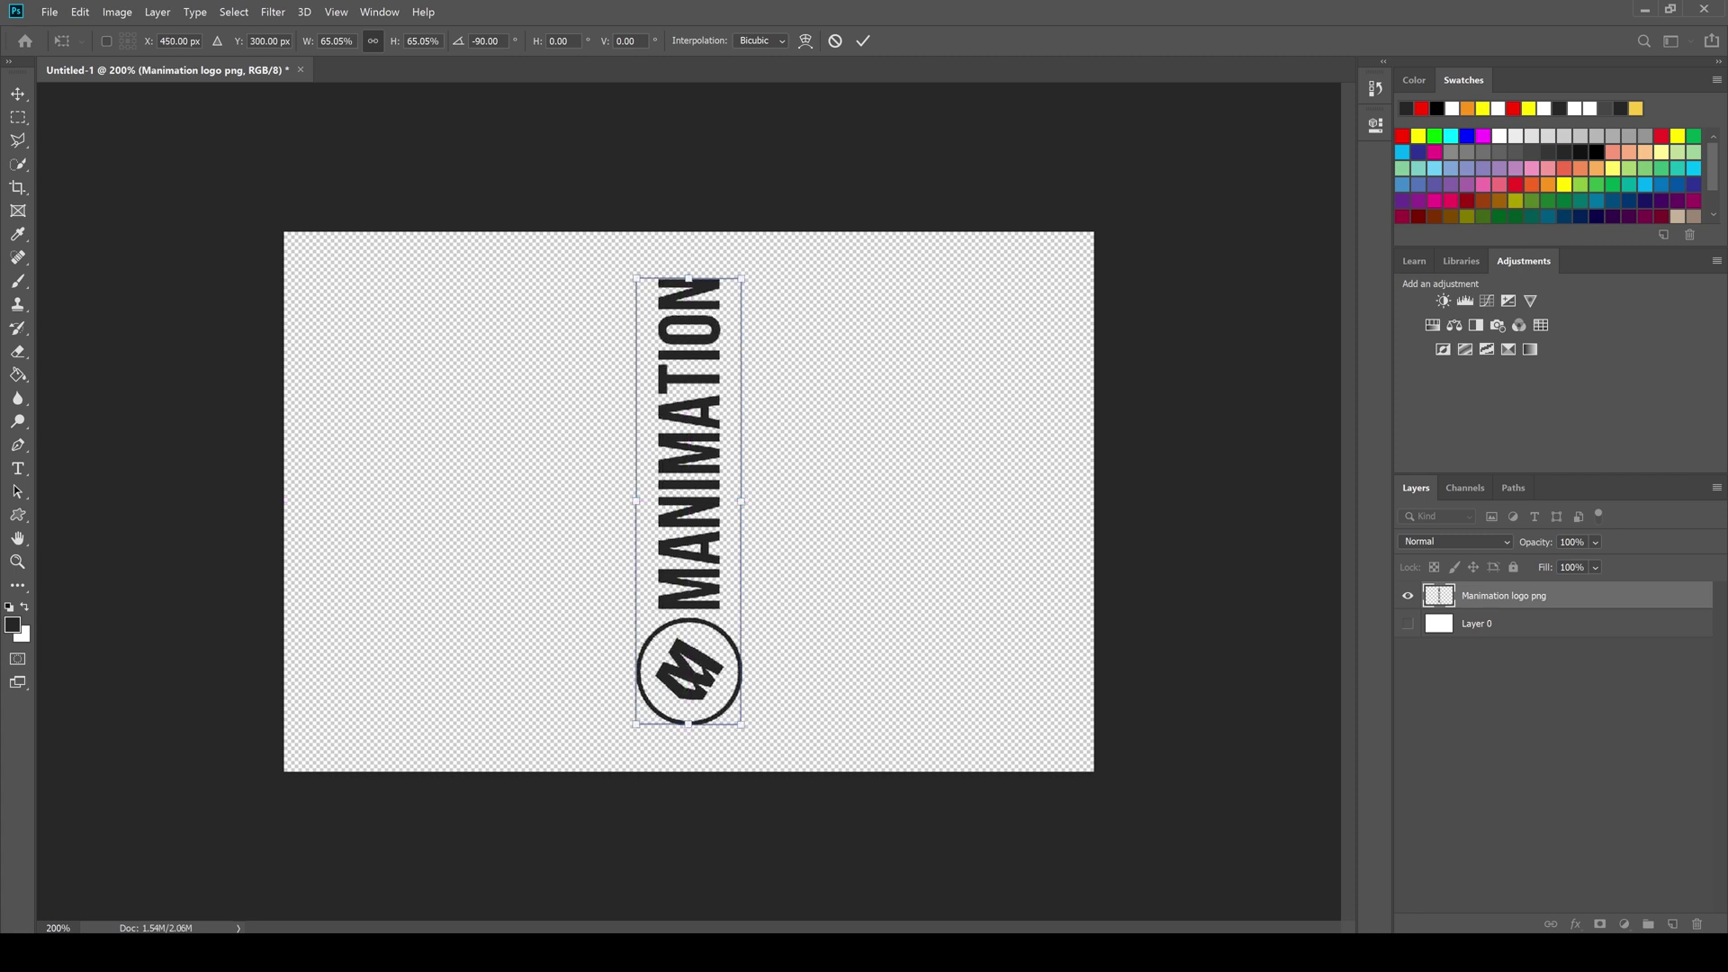
key("Return")
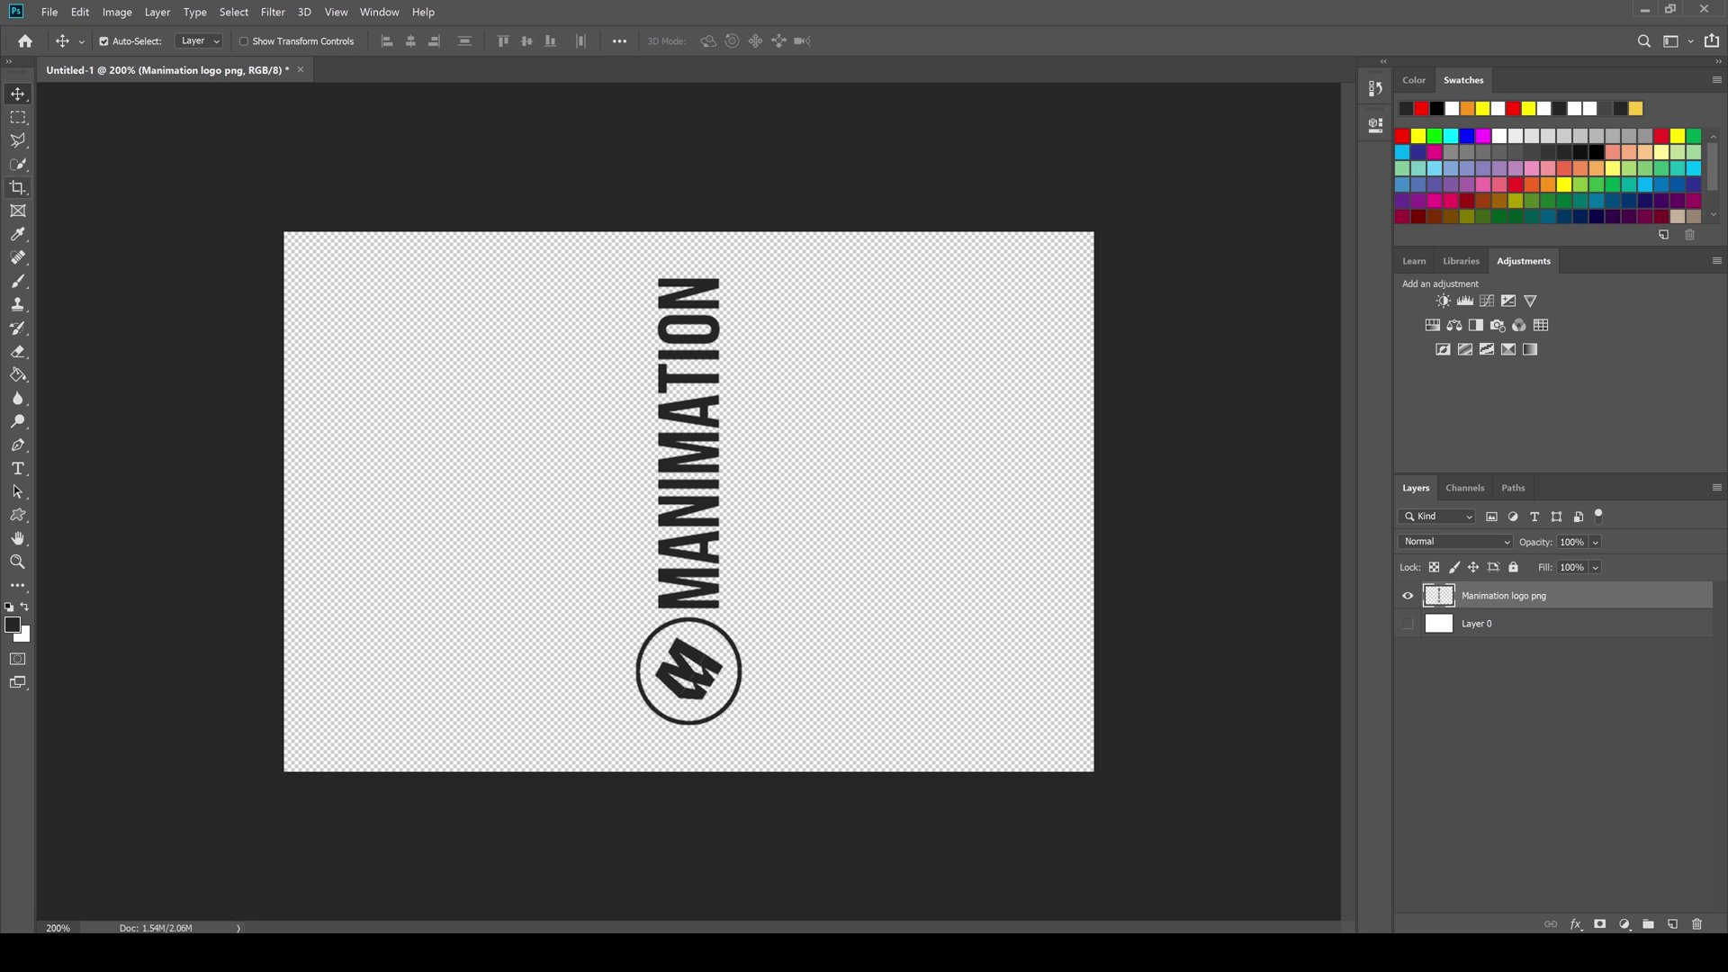
- Crop away the empty canvas on both sides of the vertical logo, keeping its full height
key("c")
left_click_drag(282, 501, 427, 501)
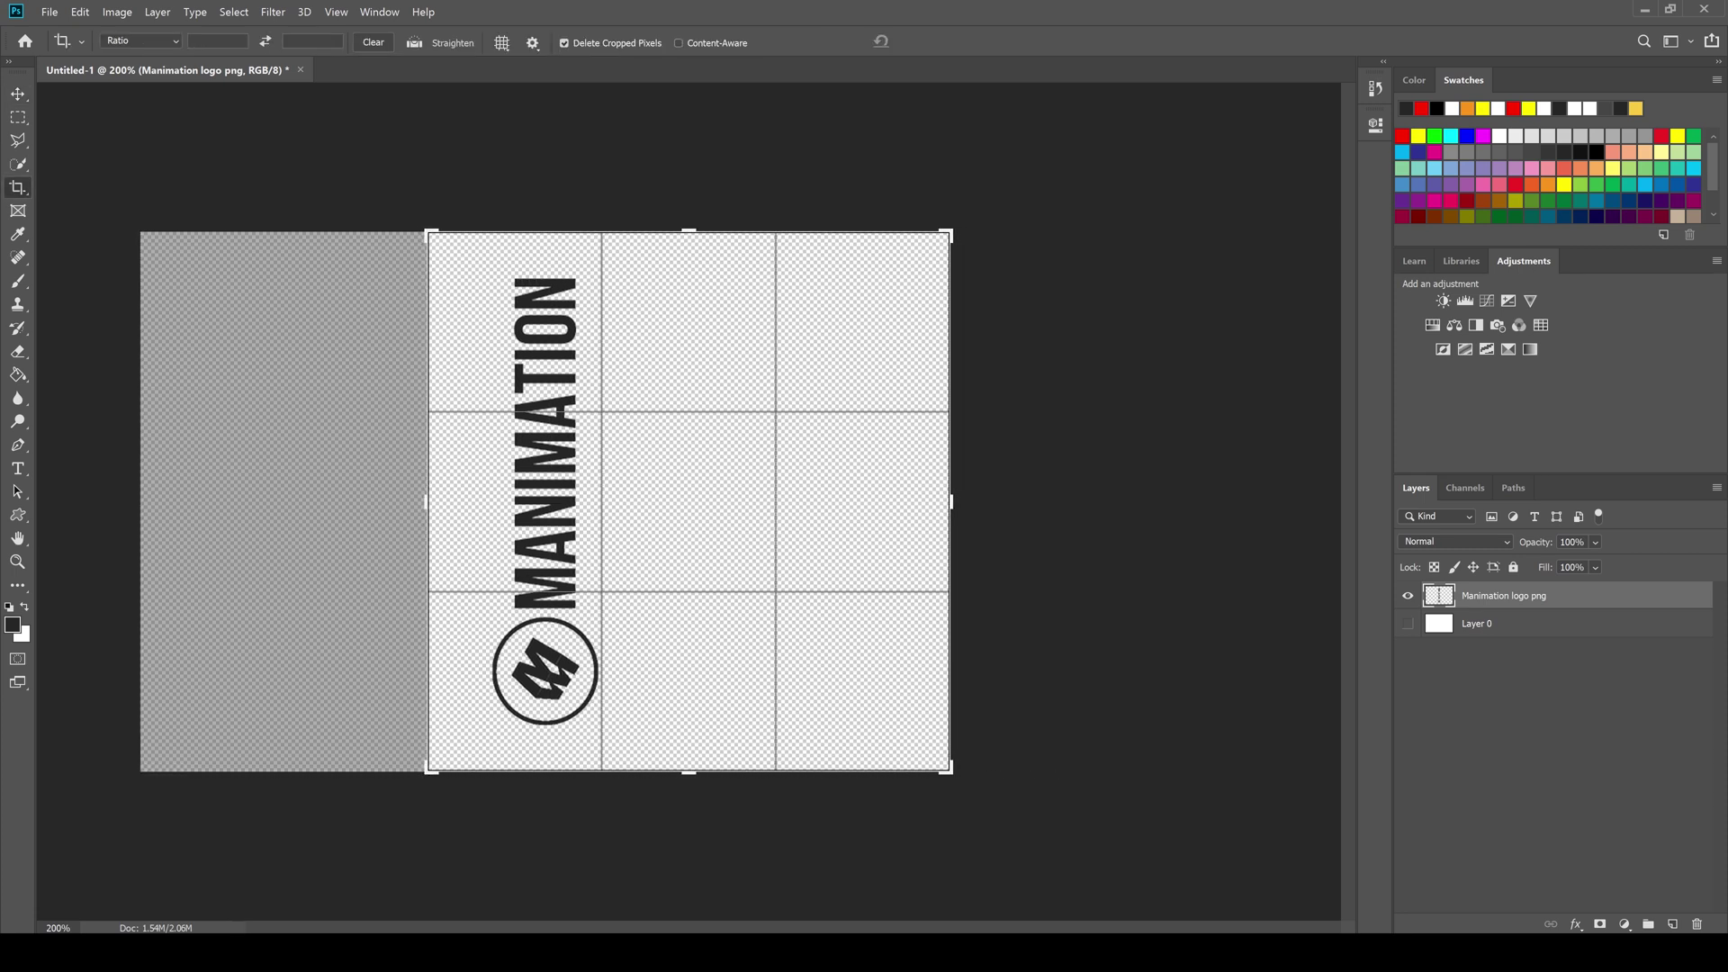
left_click_drag(952, 501, 802, 502)
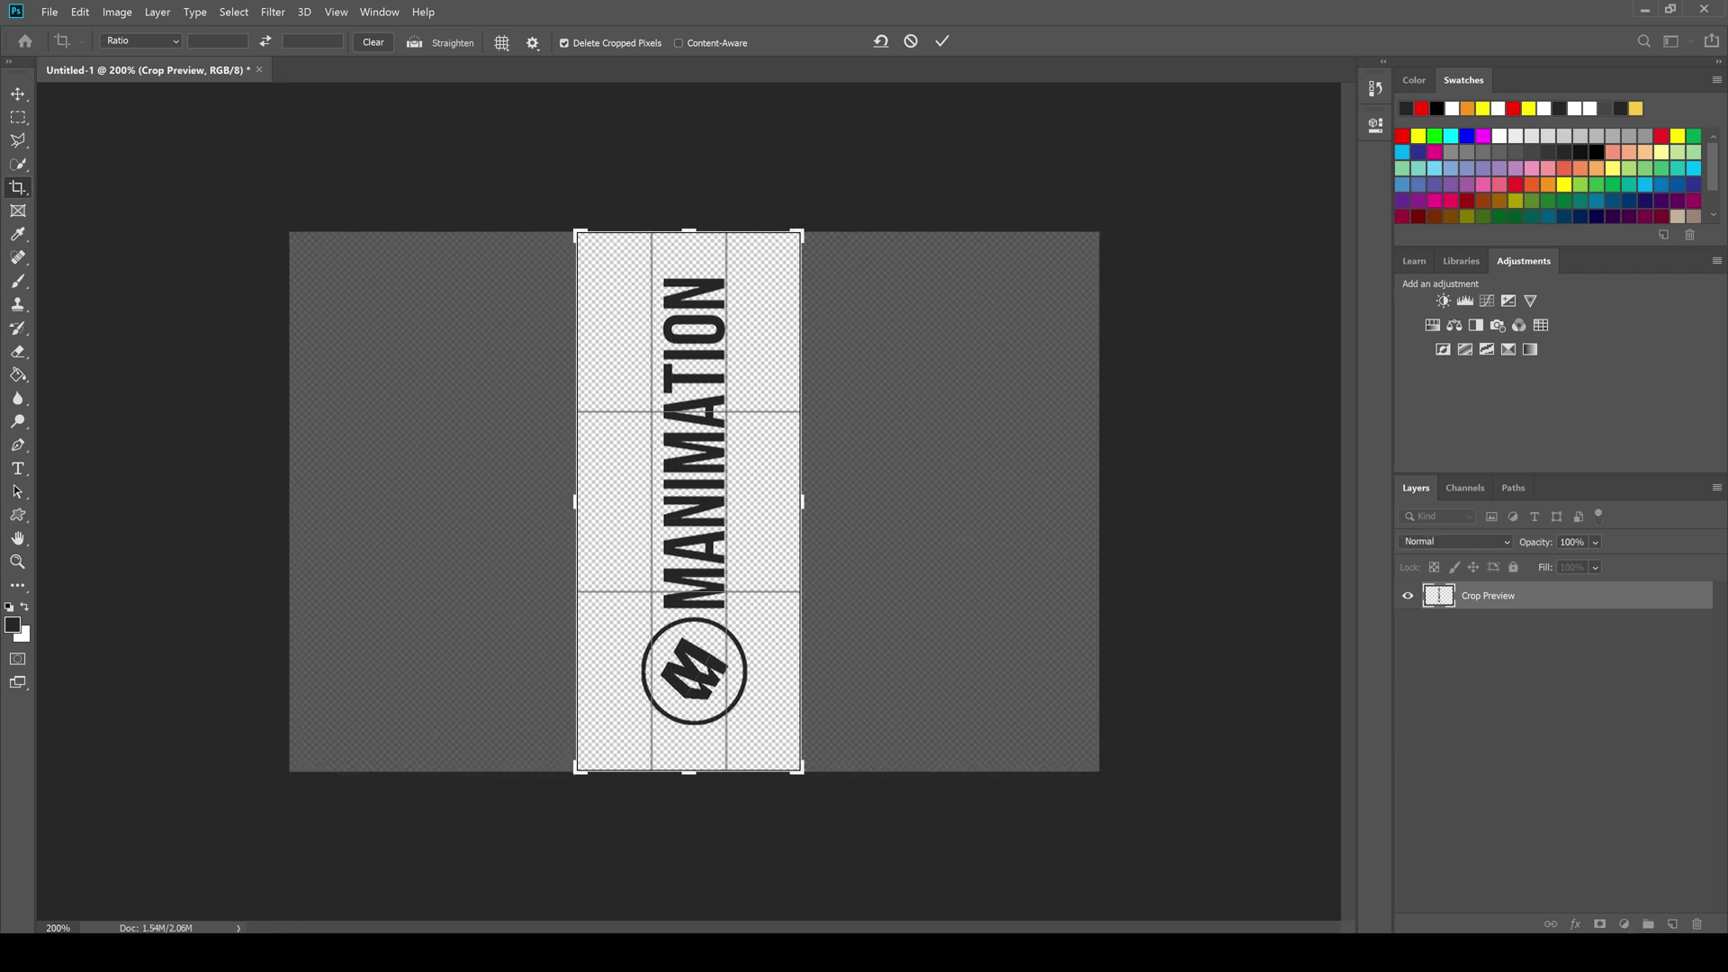
key("Return")
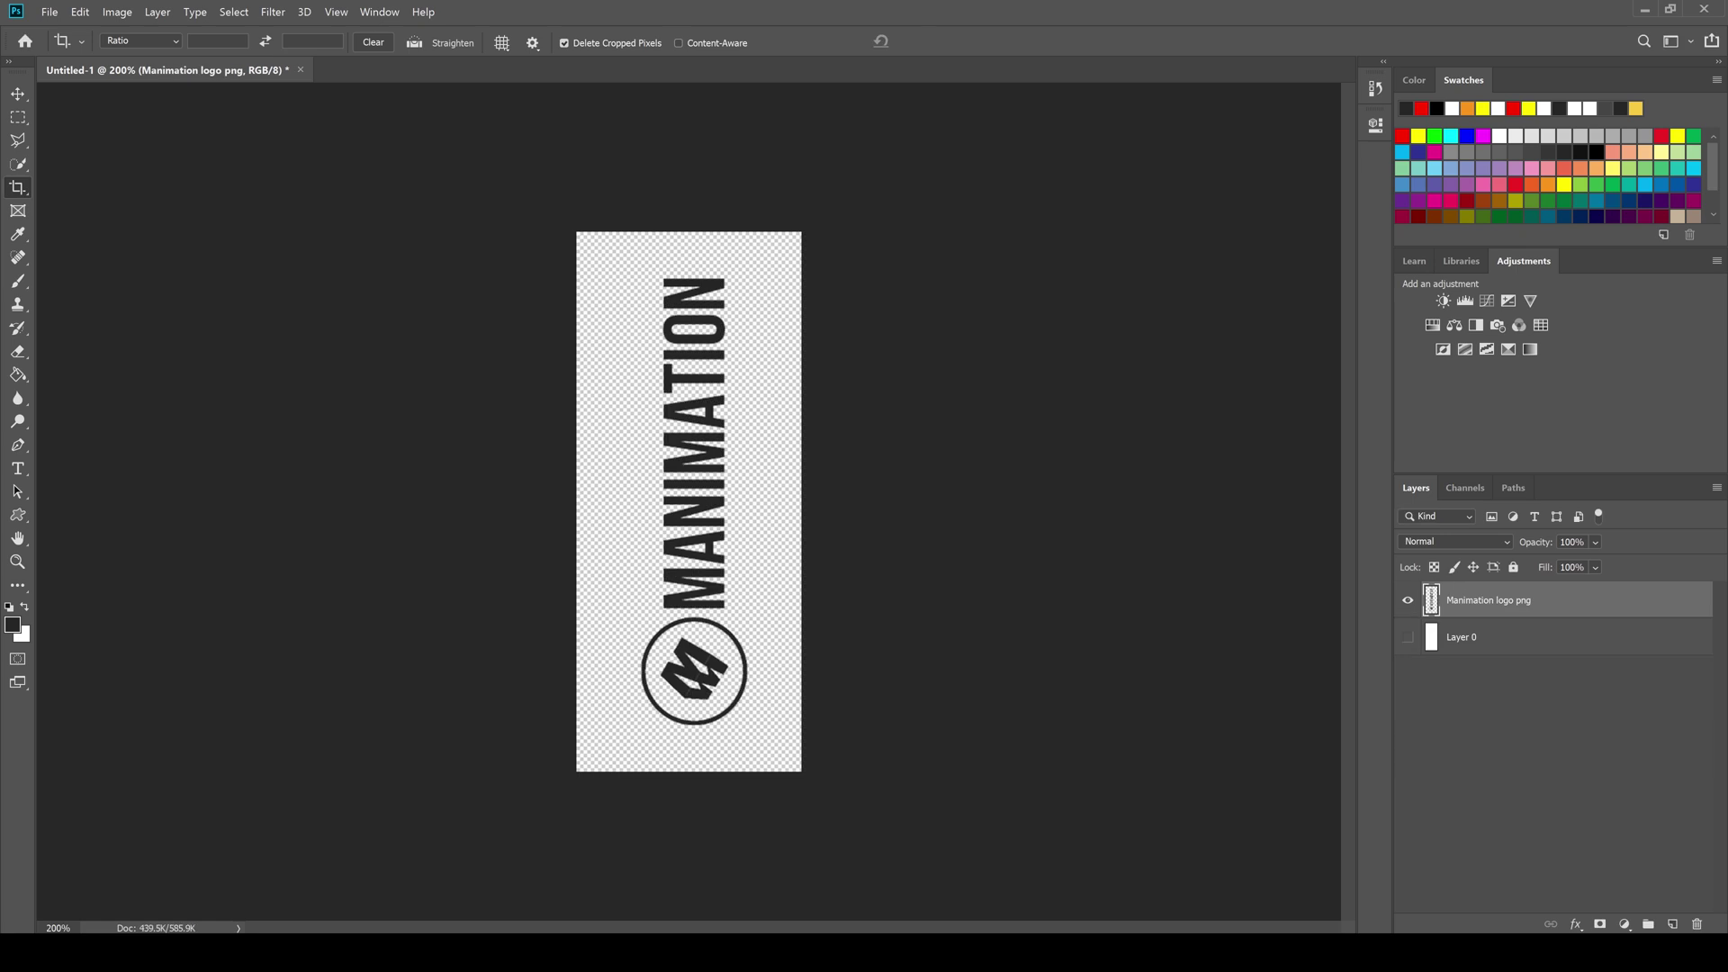
- Crop the canvas slightly narrower on both sides, leaving a small margin around the logo
key("v")
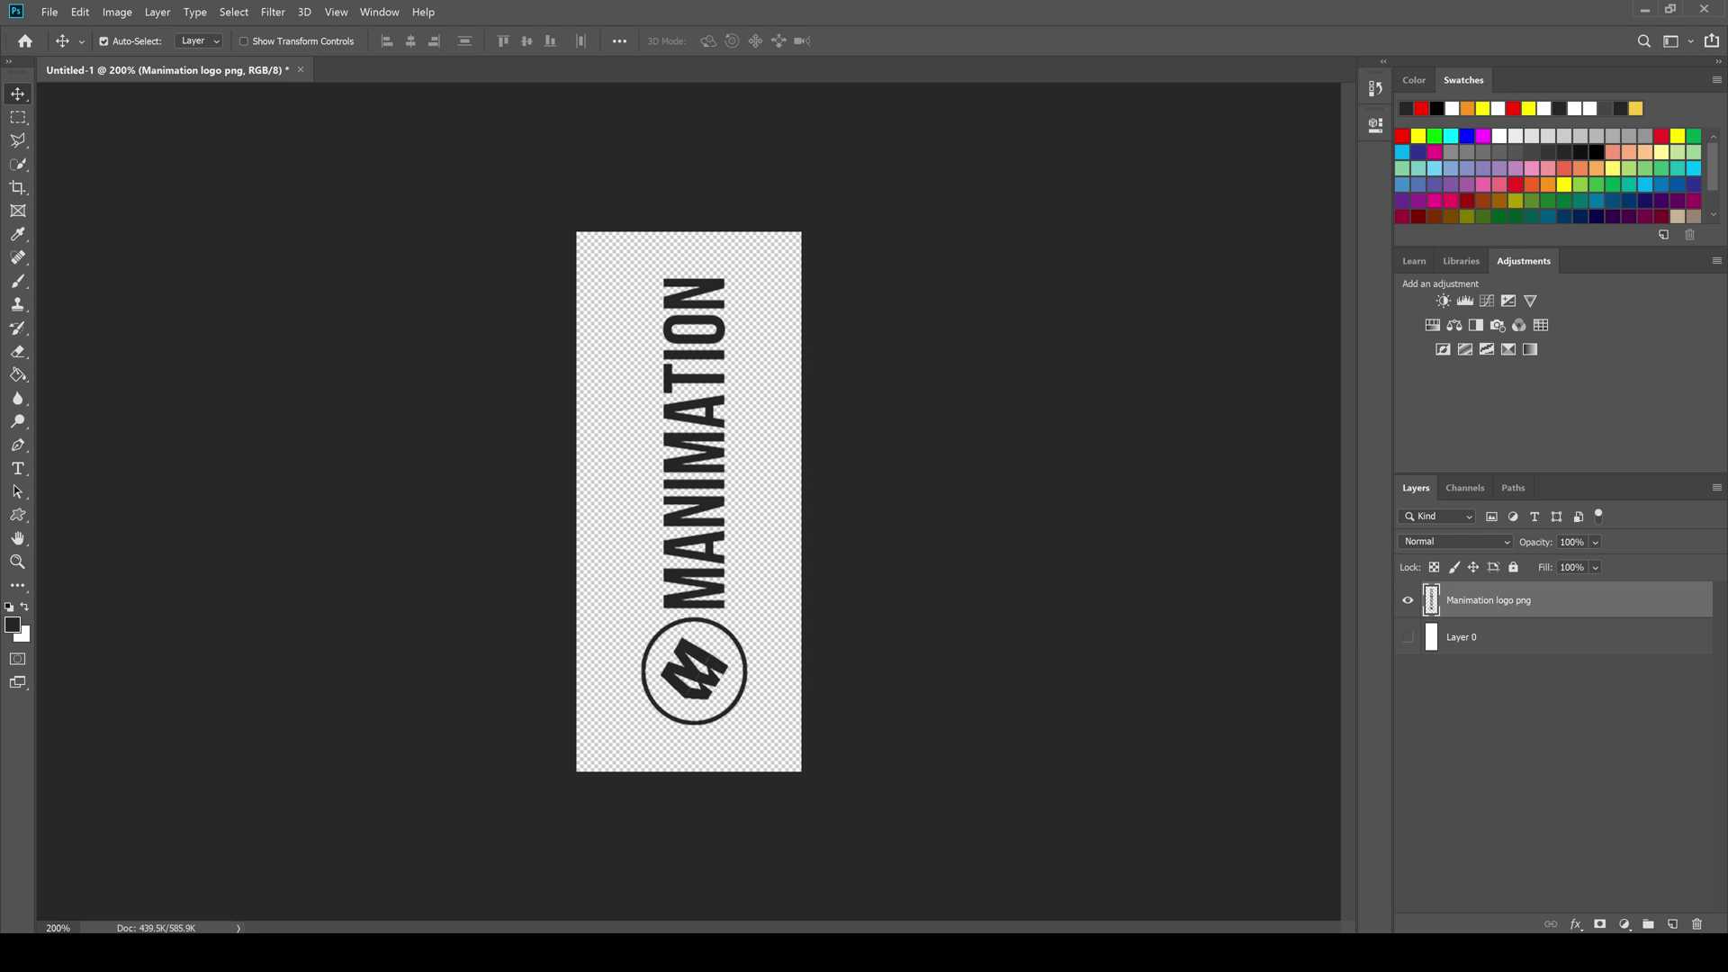
key("c")
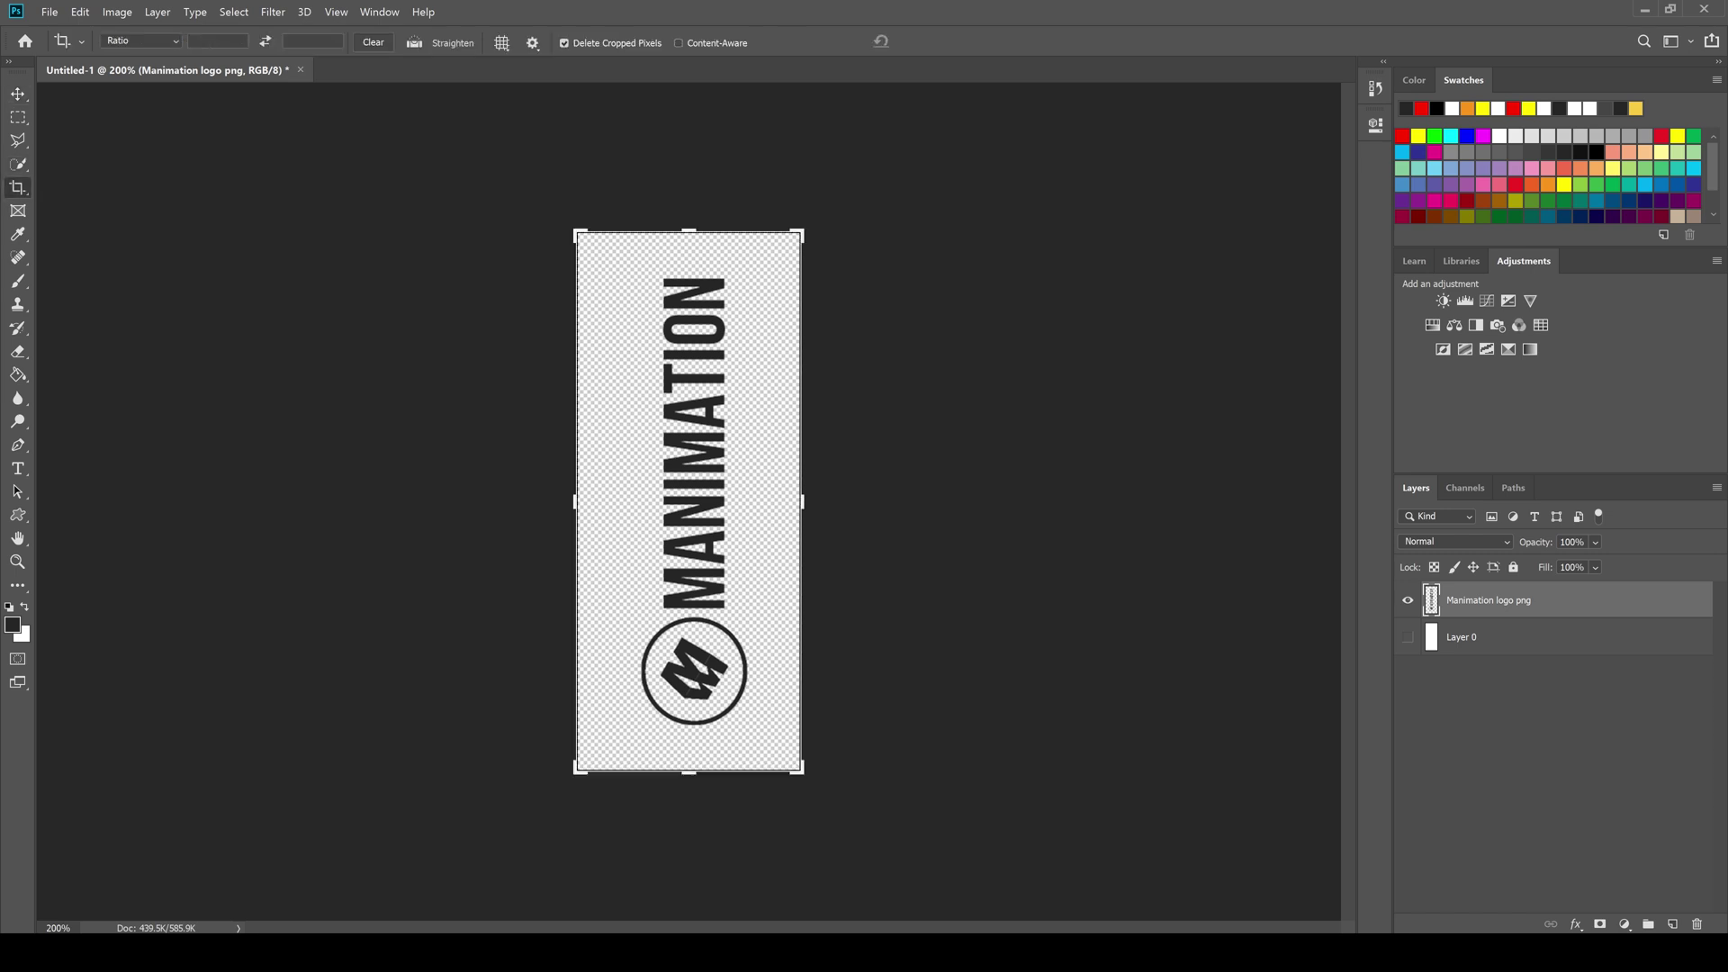
left_click_drag(574, 501, 581, 501)
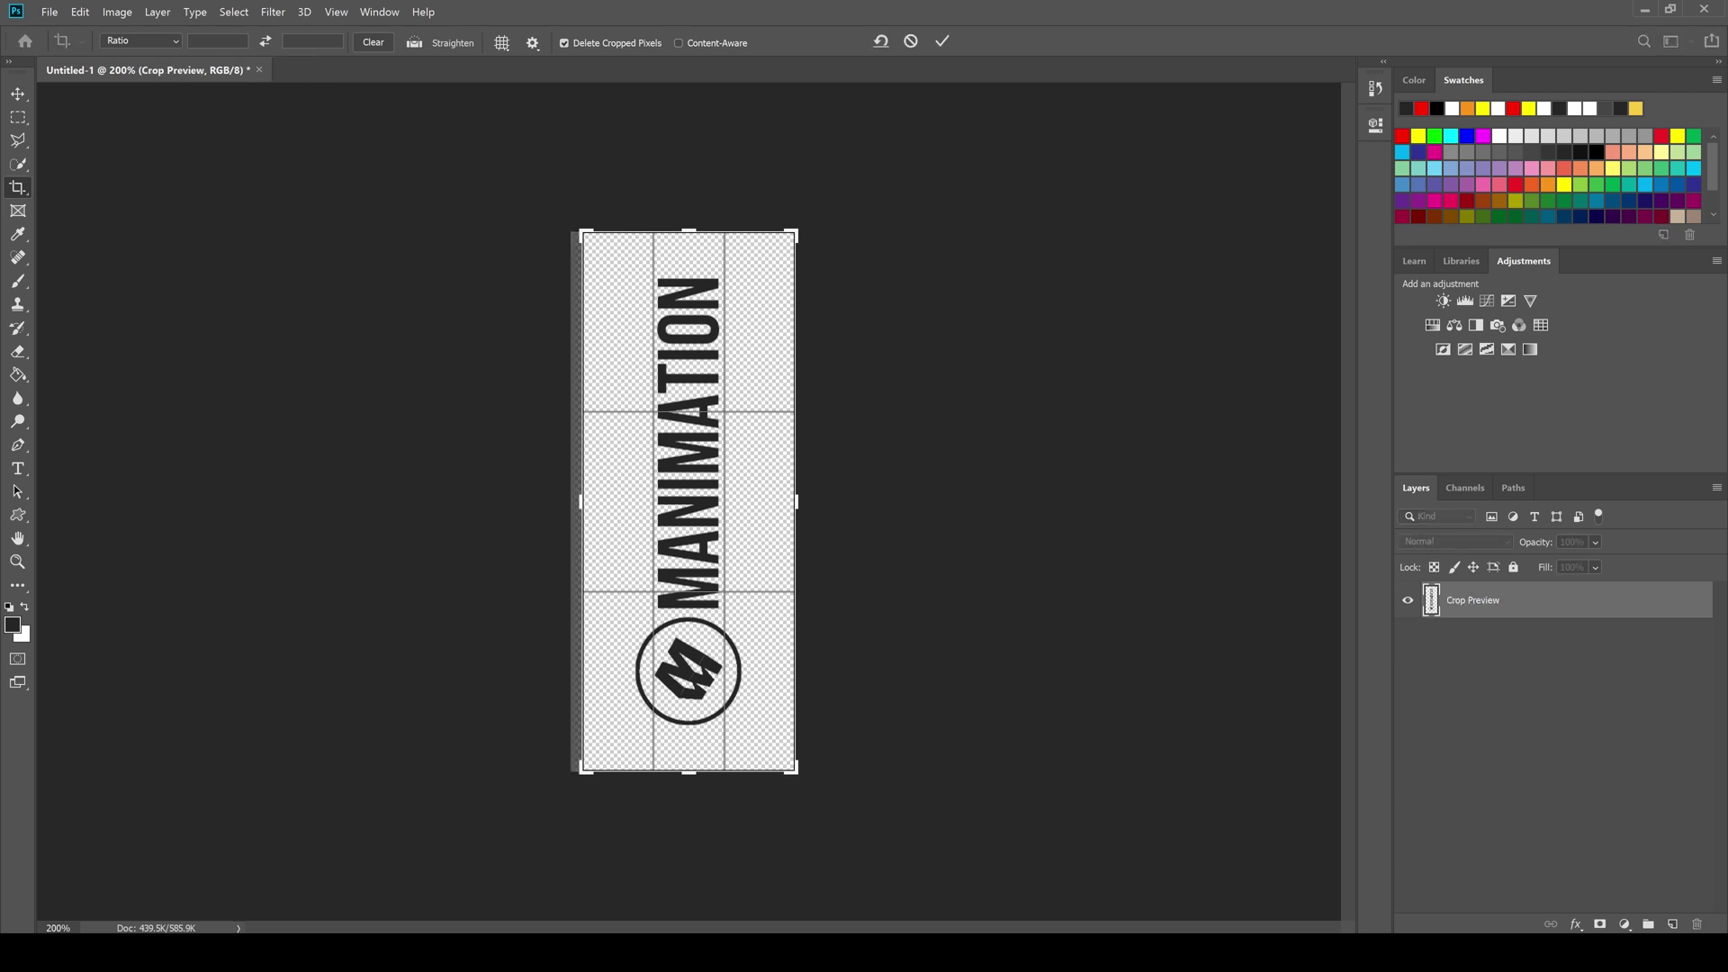
left_click_drag(797, 501, 792, 501)
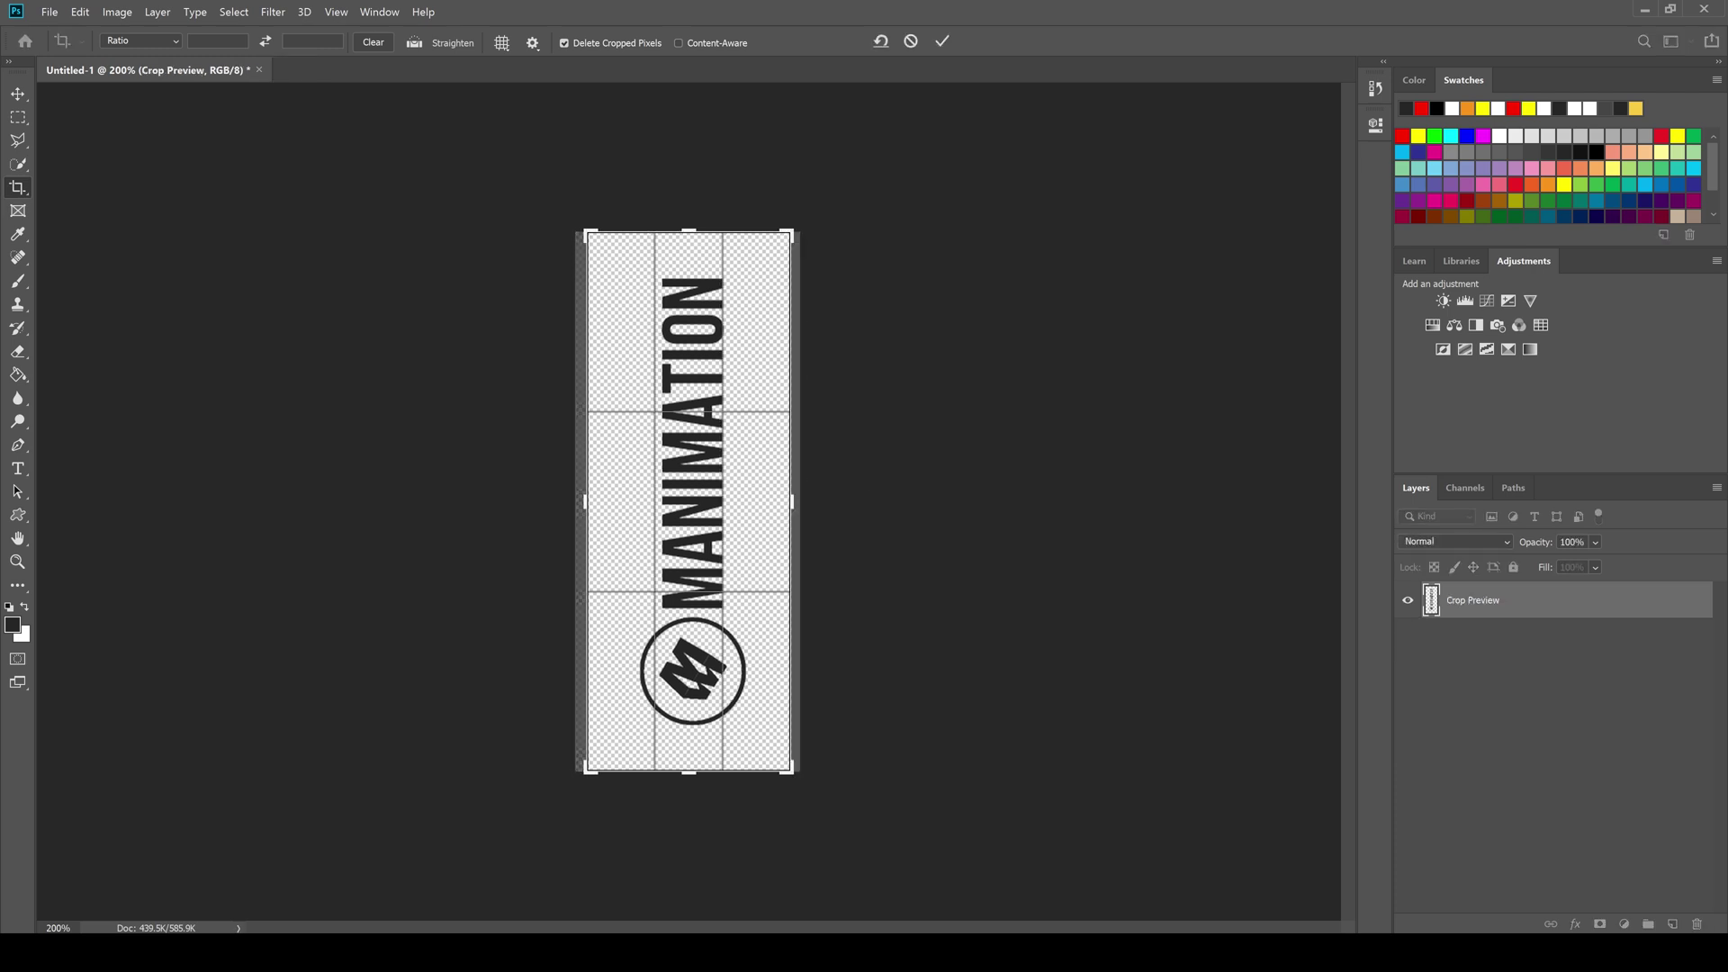
key("Return")
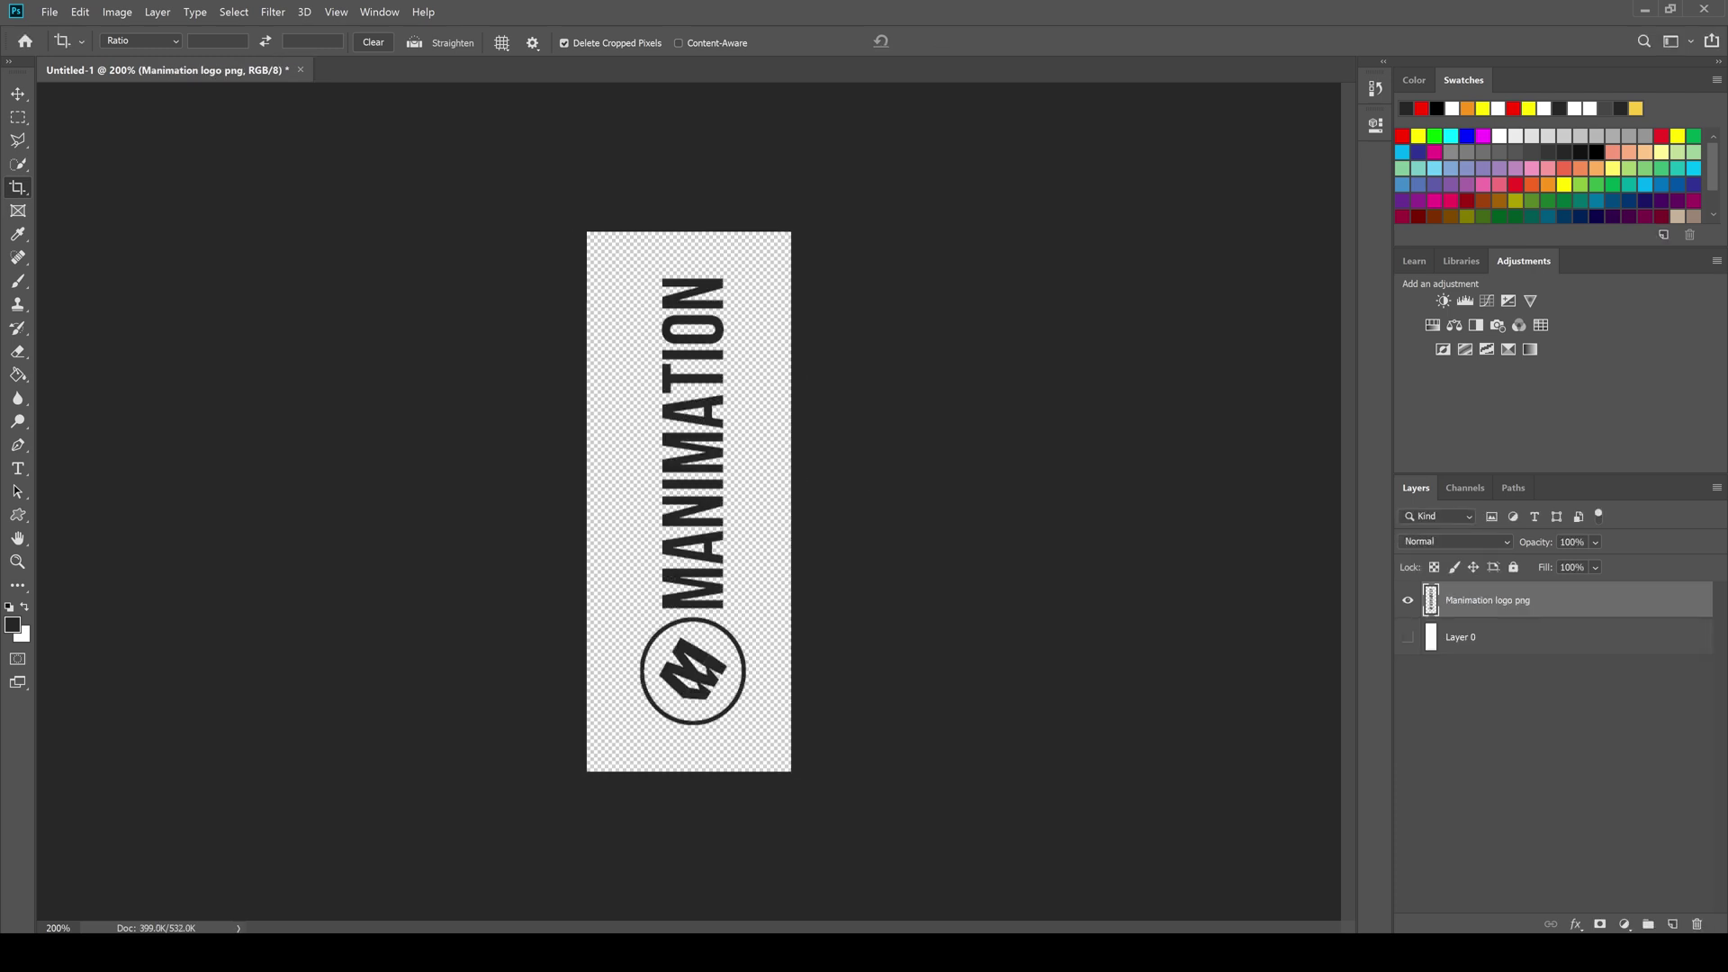
- Delete the hidden white Layer 0 so only the Manimation logo layer remains
left_click(1530, 747)
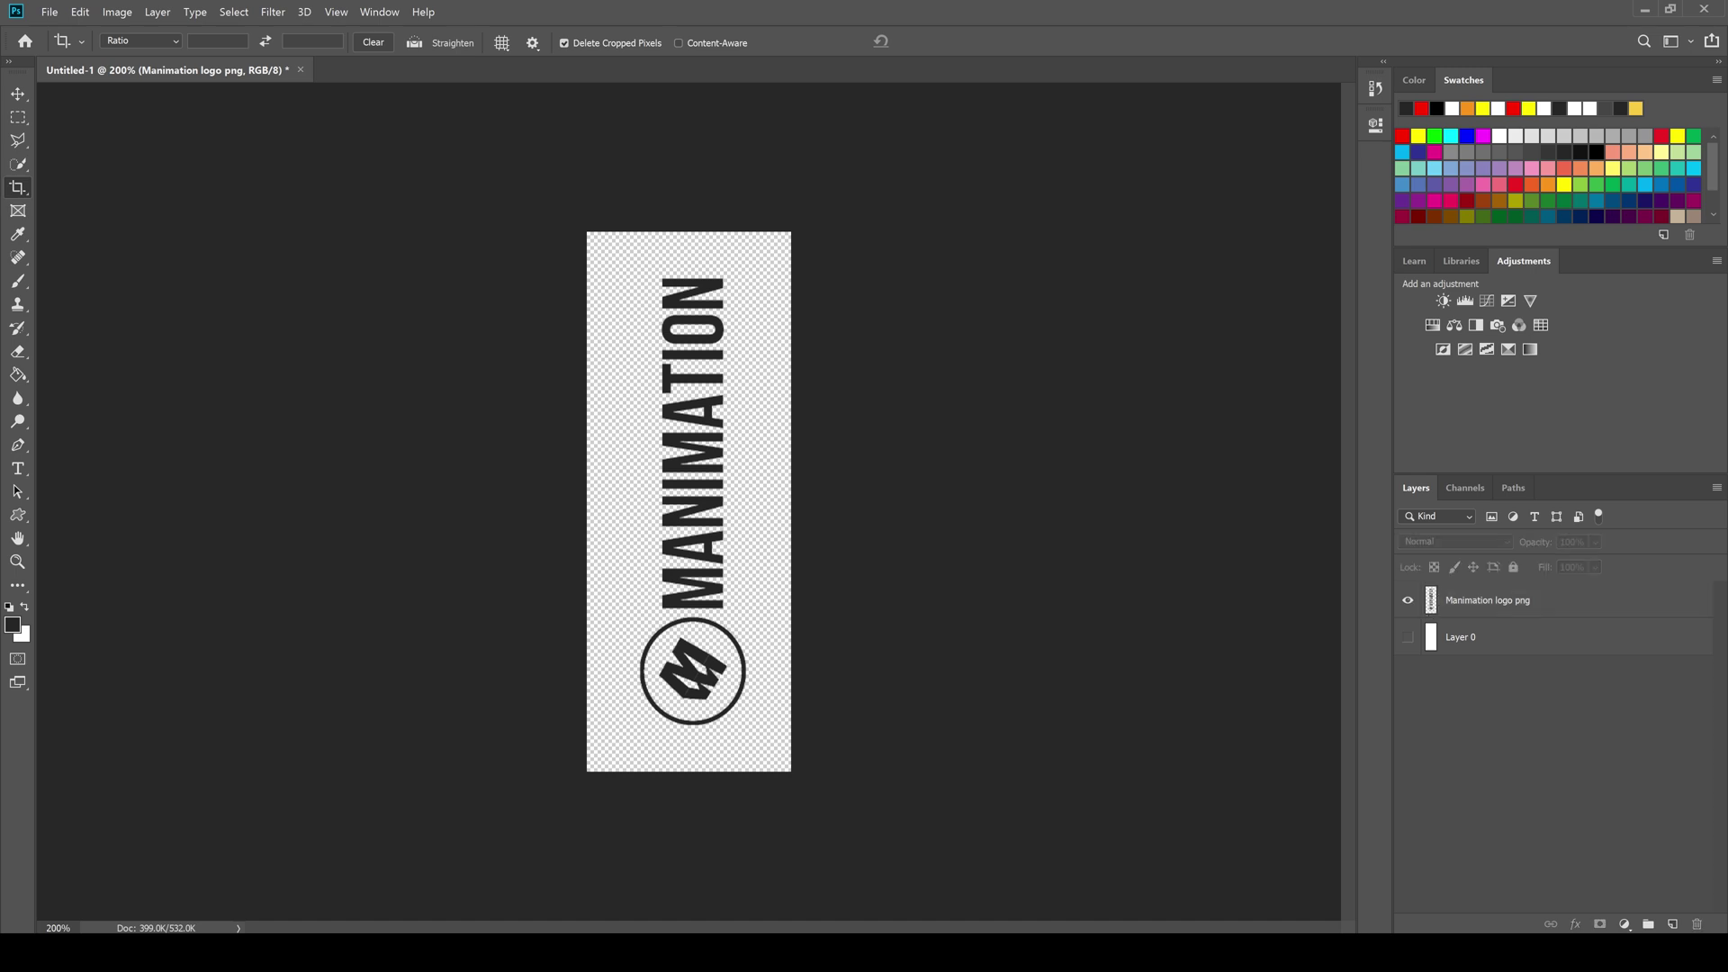
left_click(1530, 637)
key("Delete")
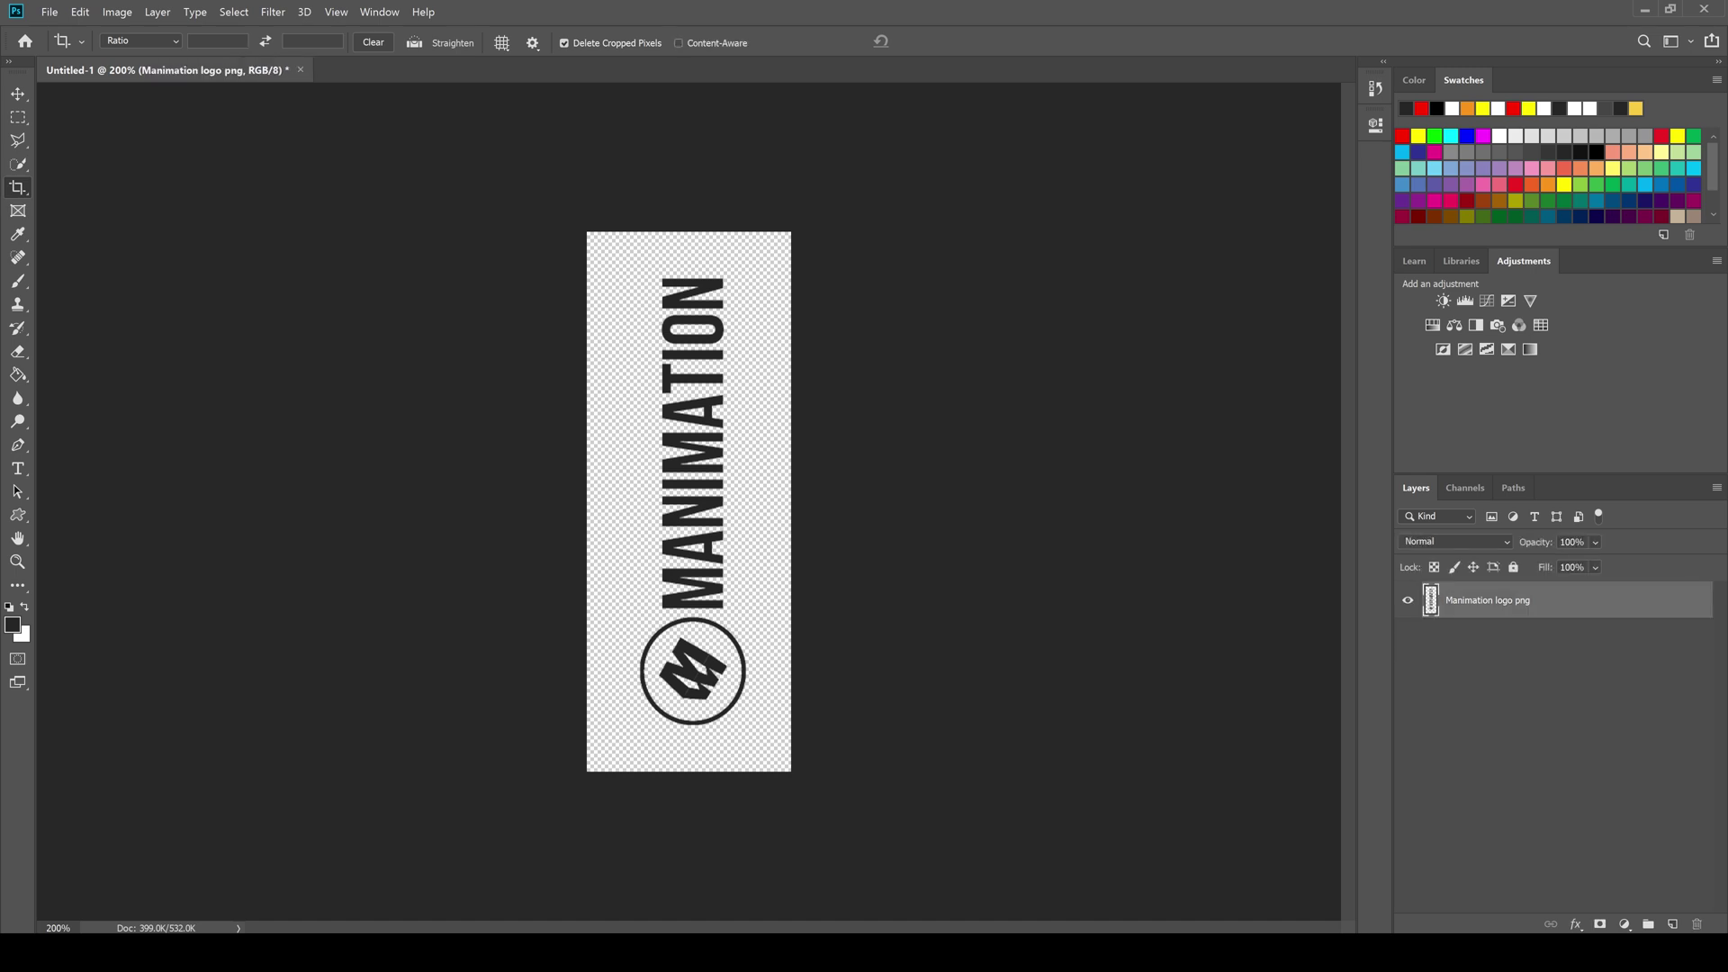
- Save the transparent logo to the Desktop as a PNG file named "Decal test"
left_click(49, 11)
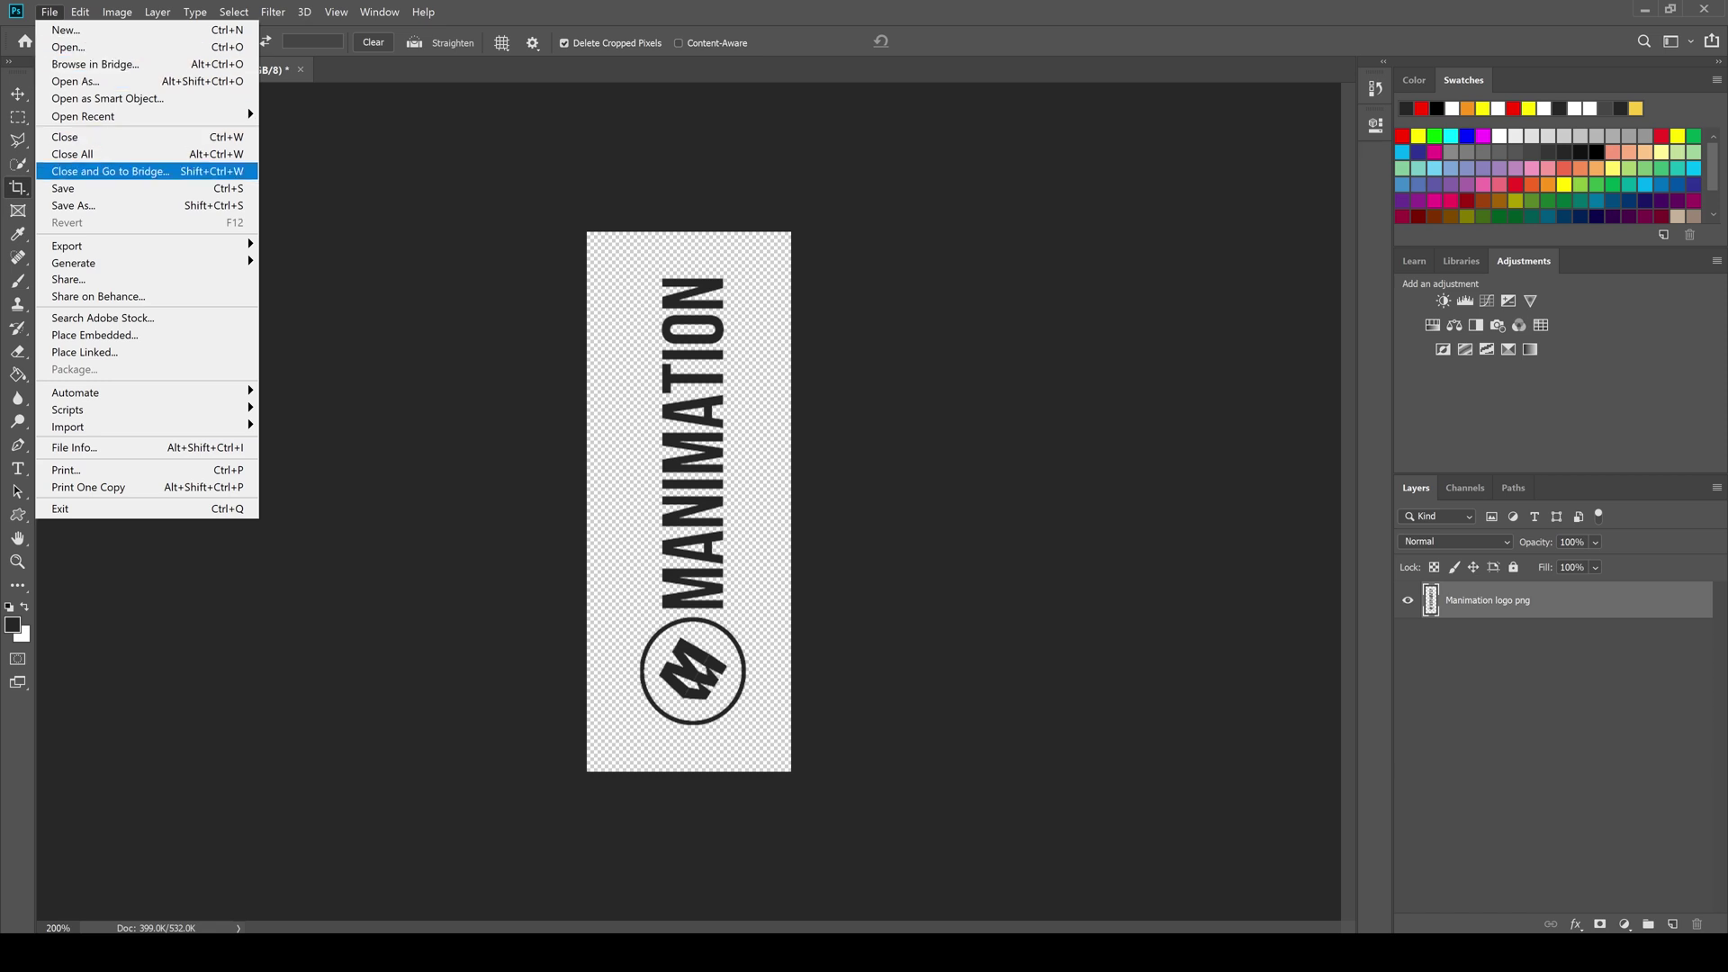
left_click(76, 206)
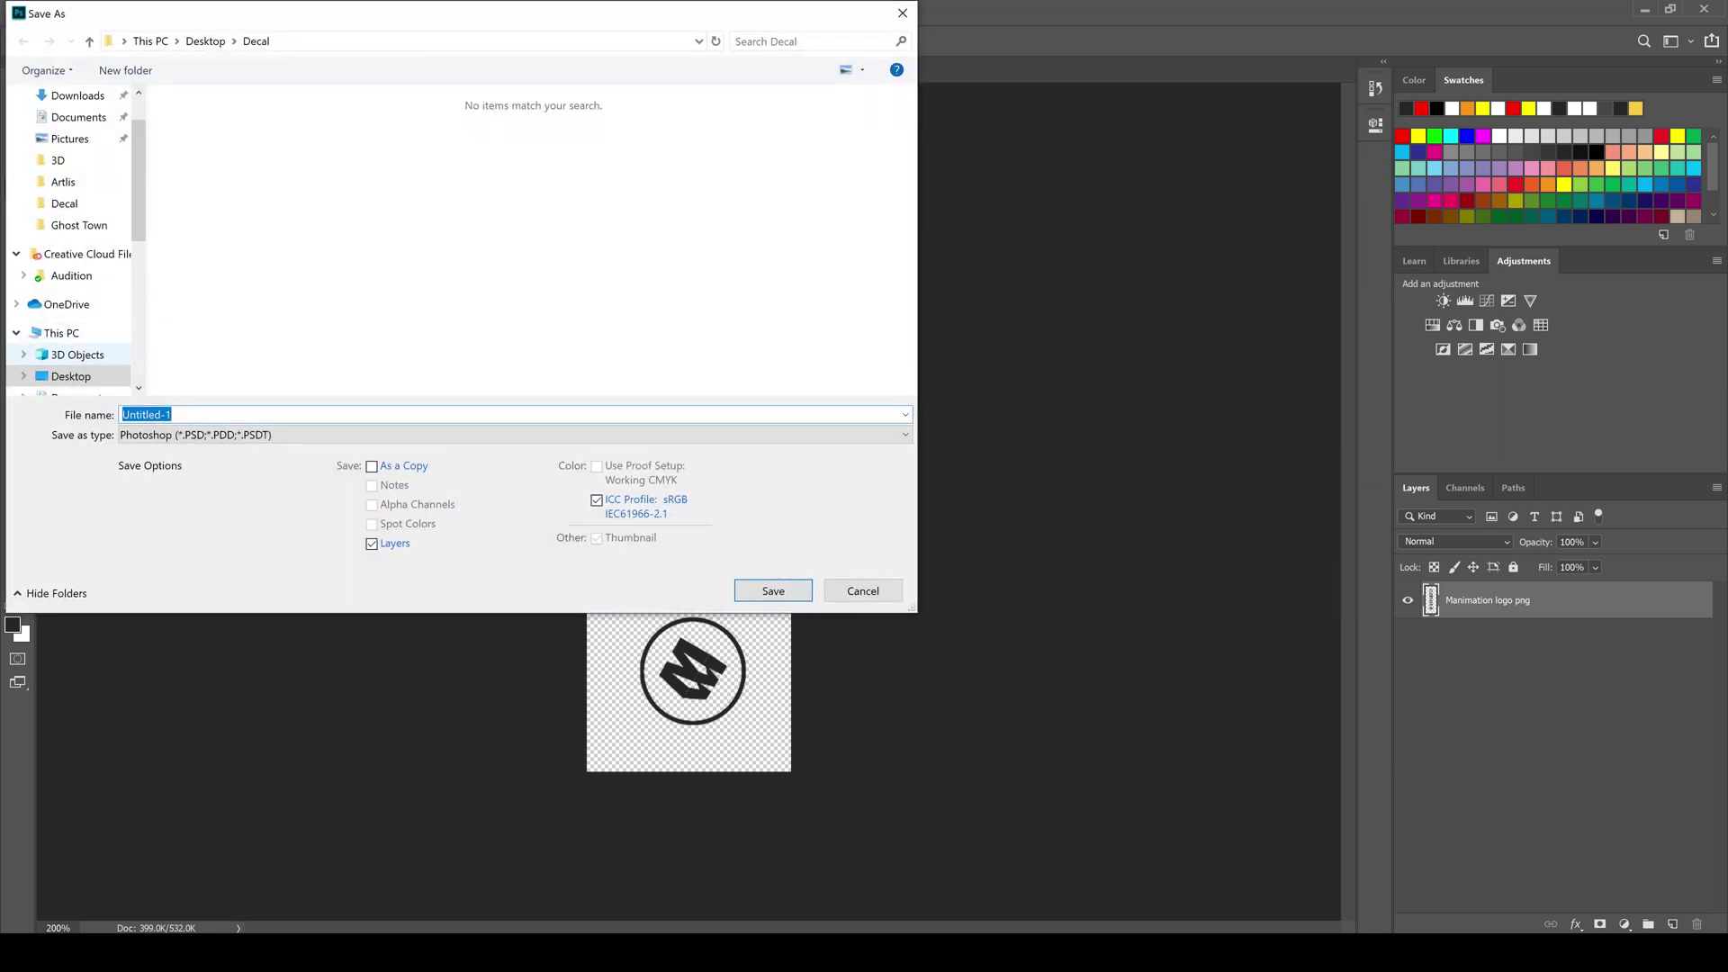
left_click(72, 376)
left_click(207, 415)
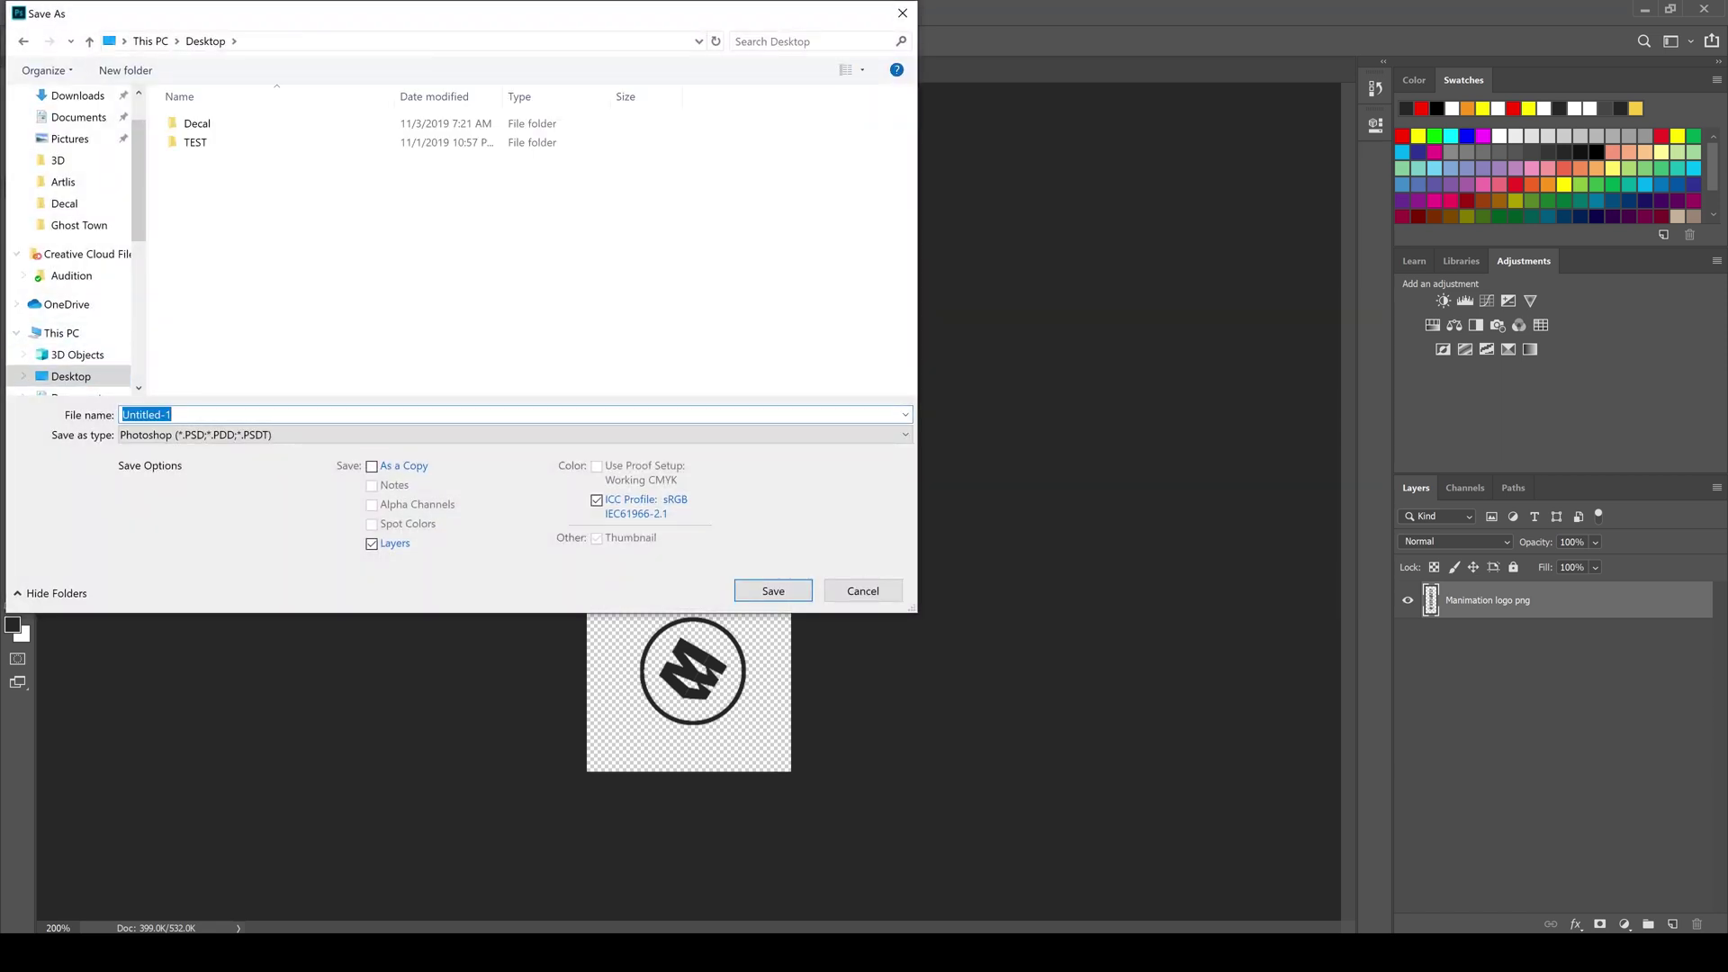
type("Decal test")
left_click(513, 435)
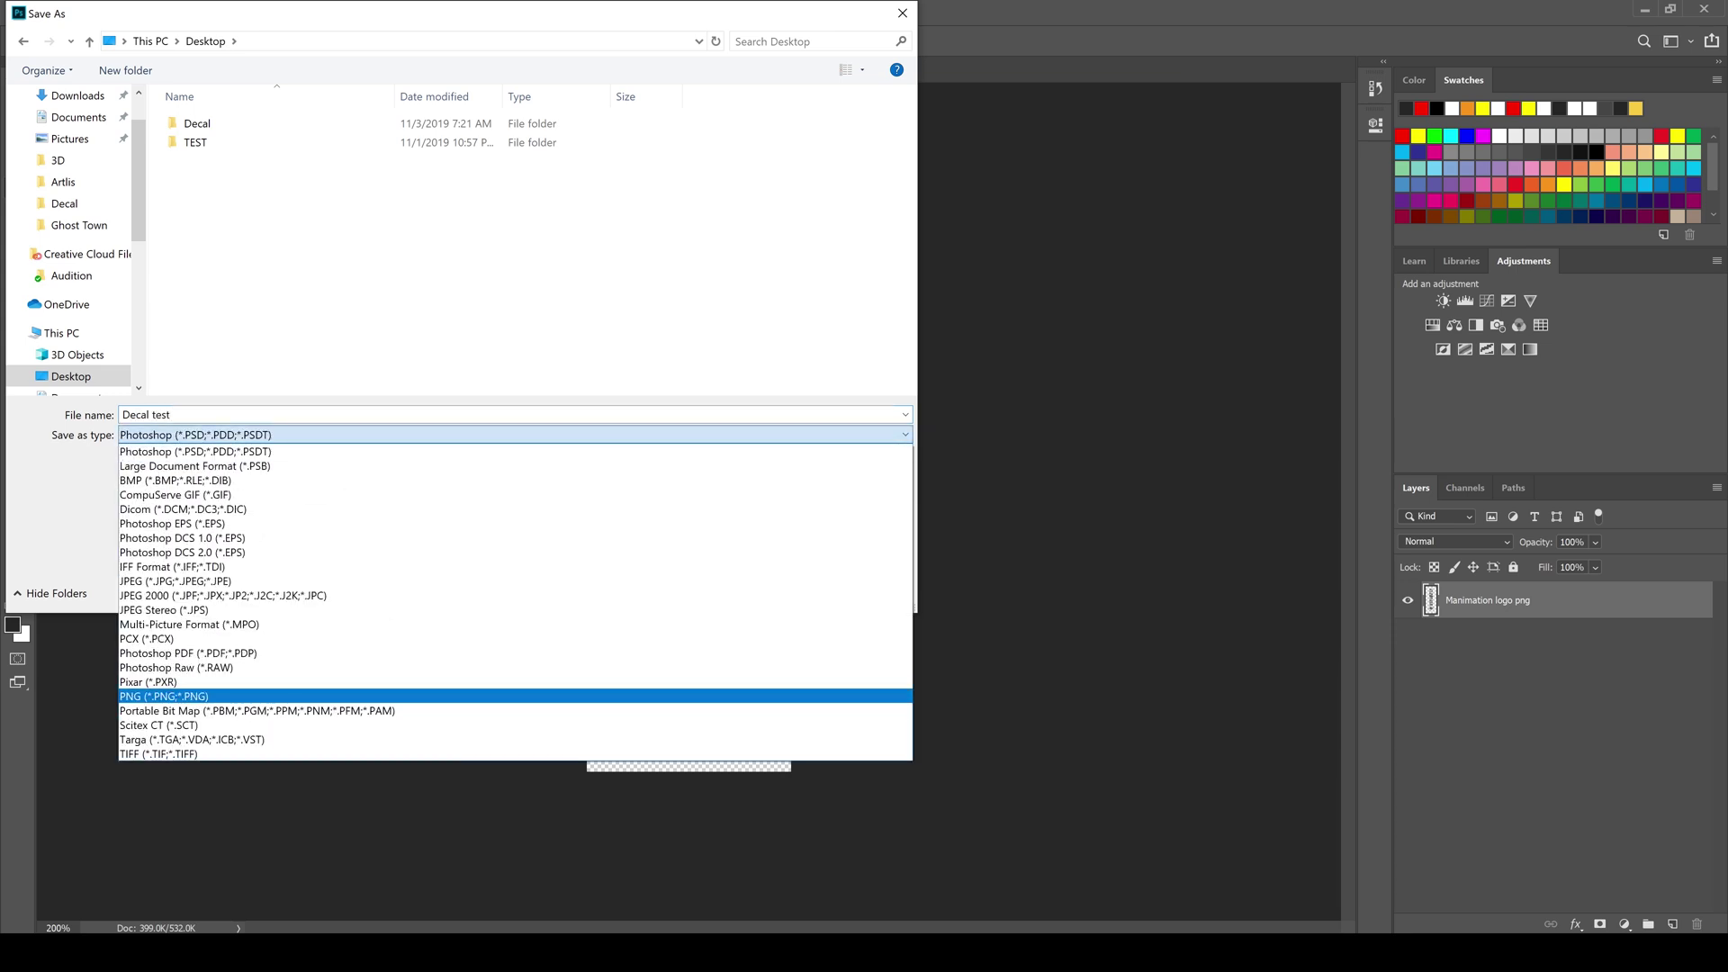
key("Return")
key("Return")
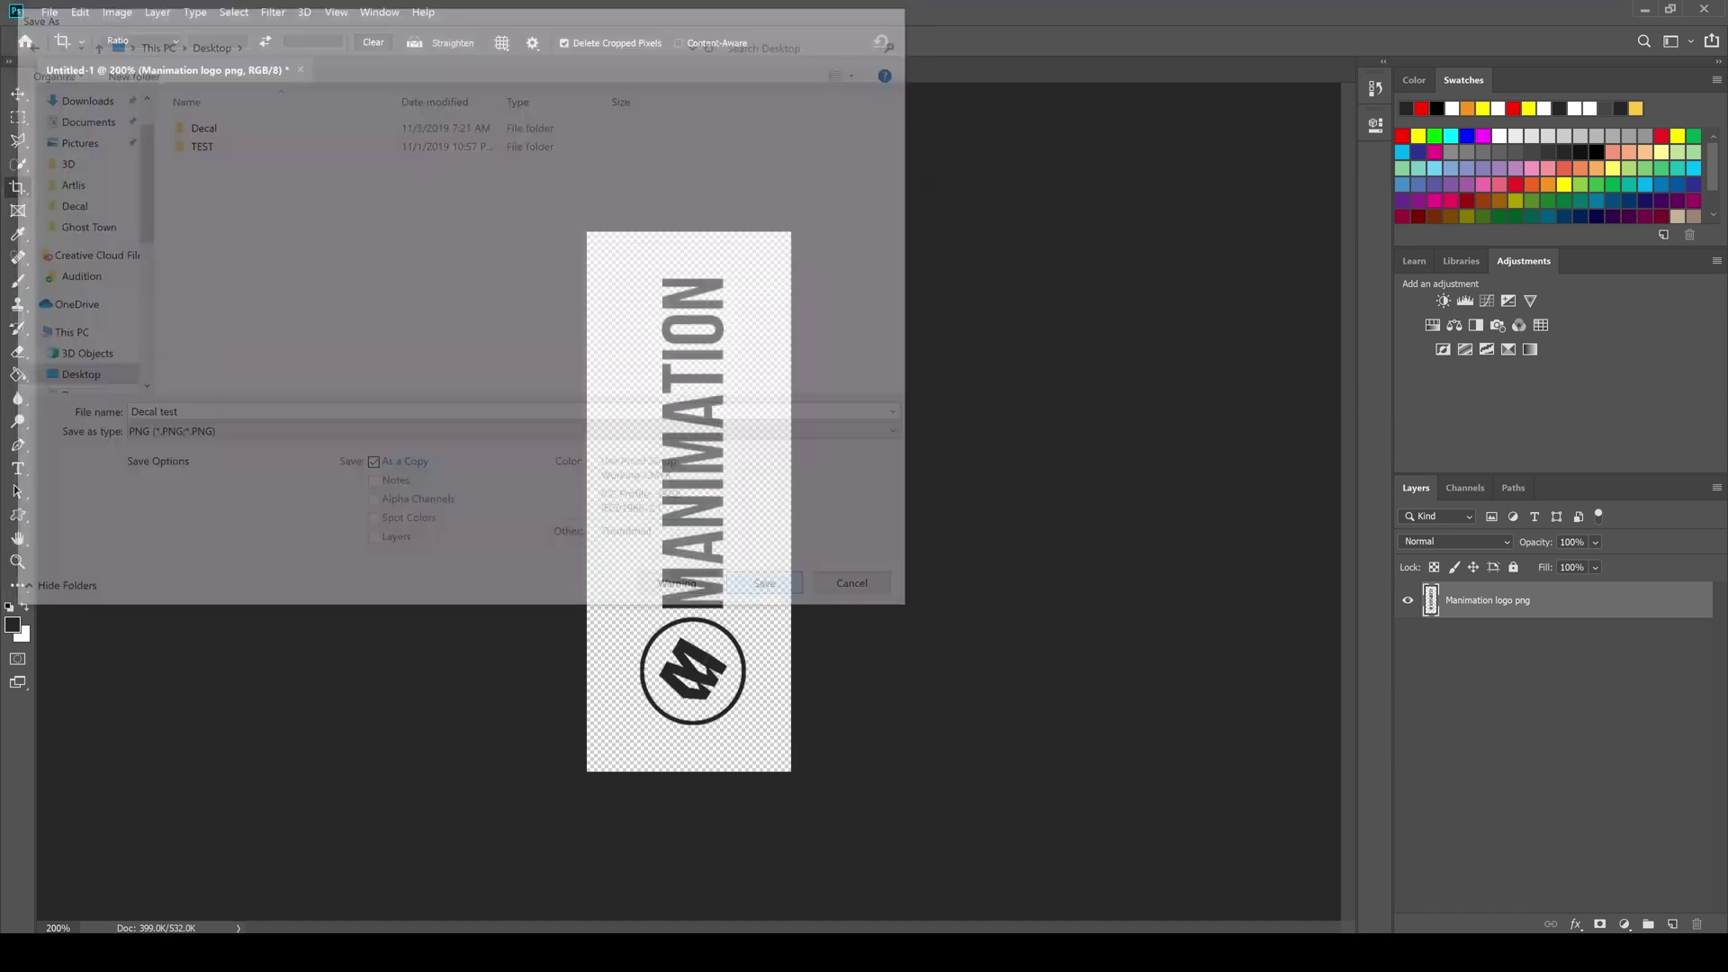
key("Return")
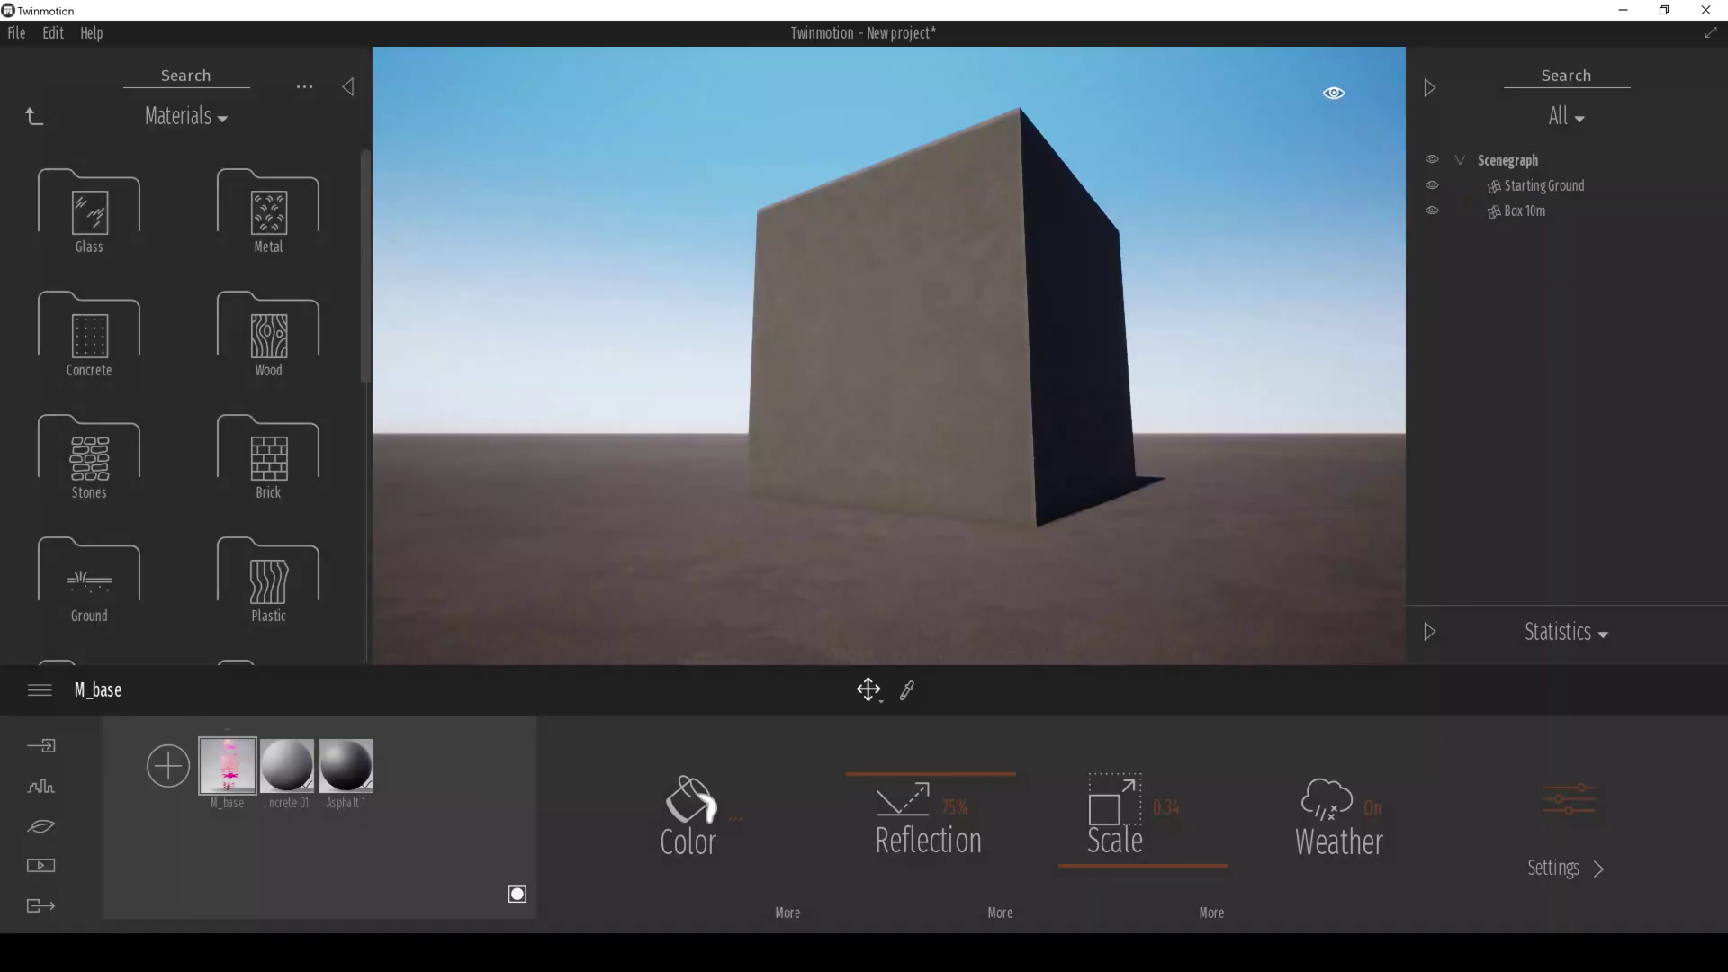
- Switch to Twinmotion and delete the existing M_base material from the scene's materials
left_click(227, 766)
key("Delete")
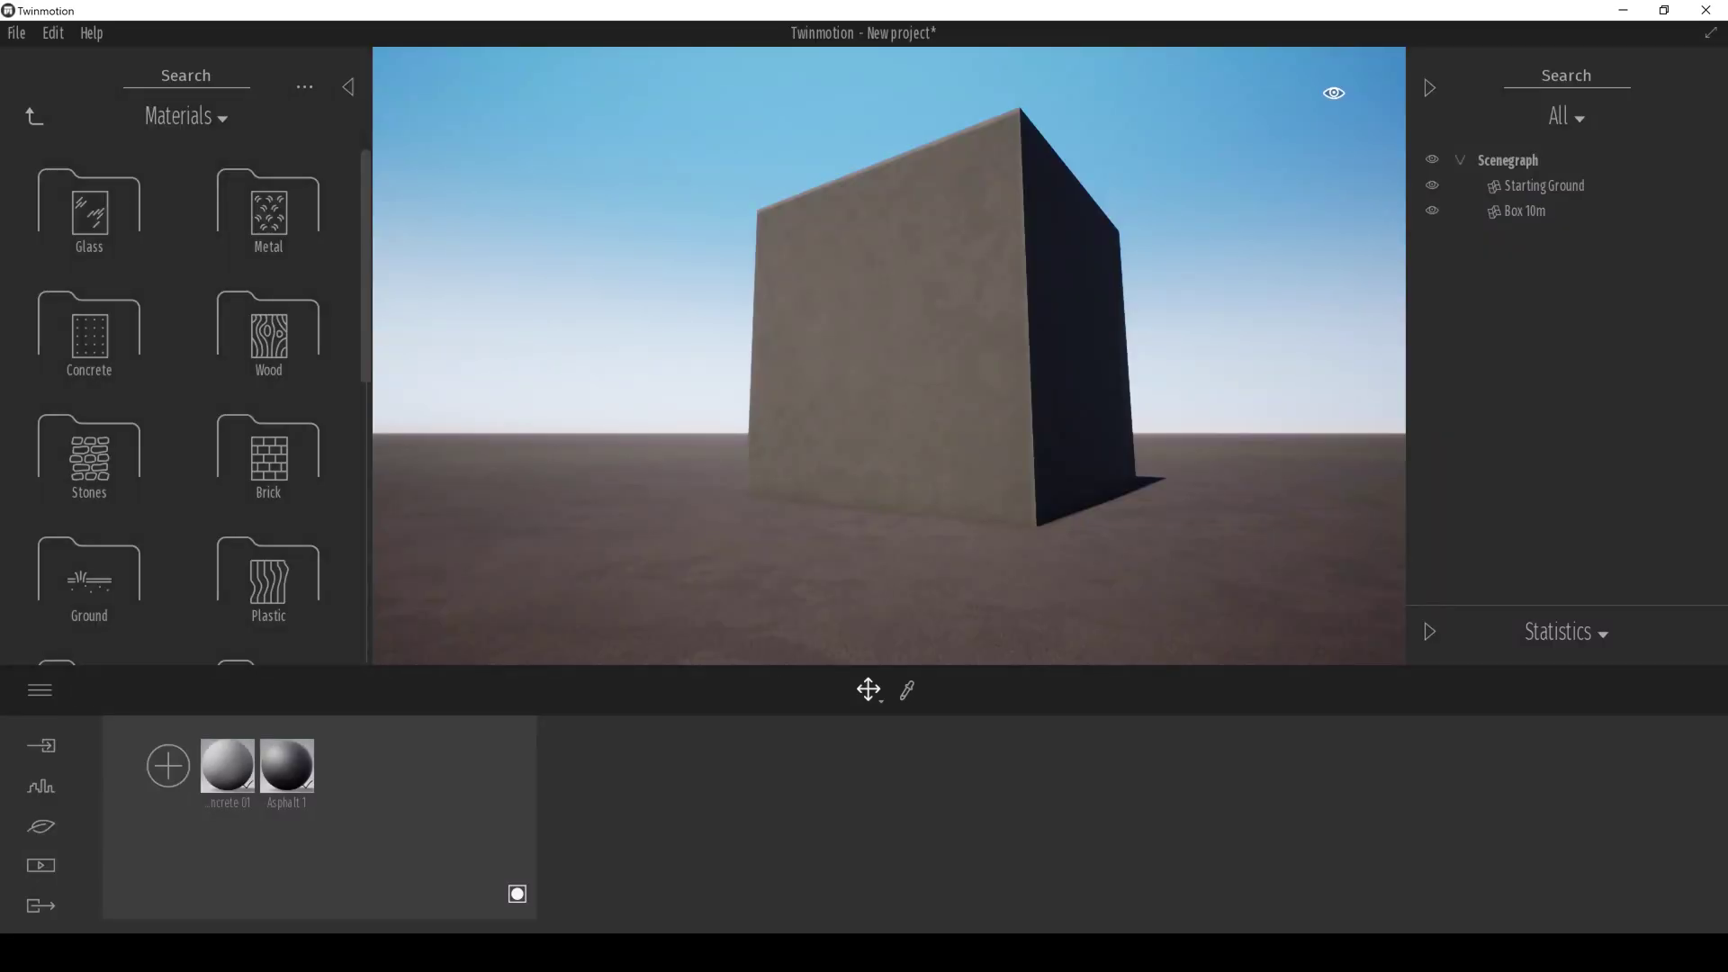
- Place a Plane 1m primitive from the Furnitures library flat on the front face of the 10 m box
left_click(34, 117)
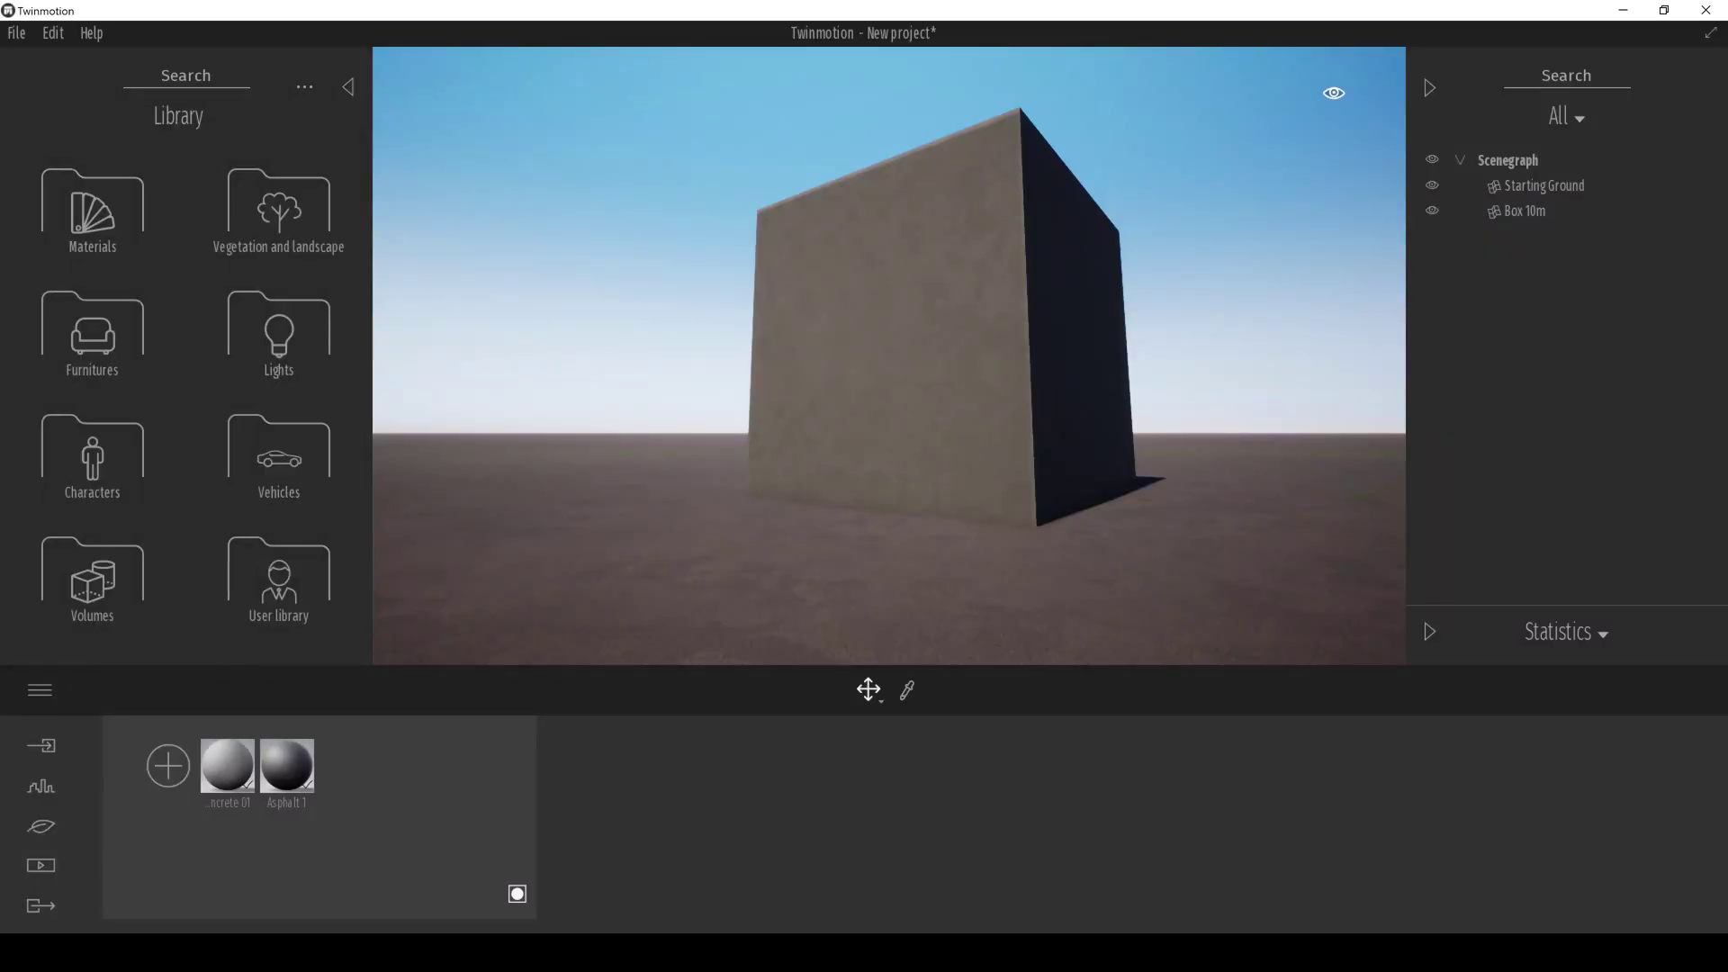
left_click(92, 329)
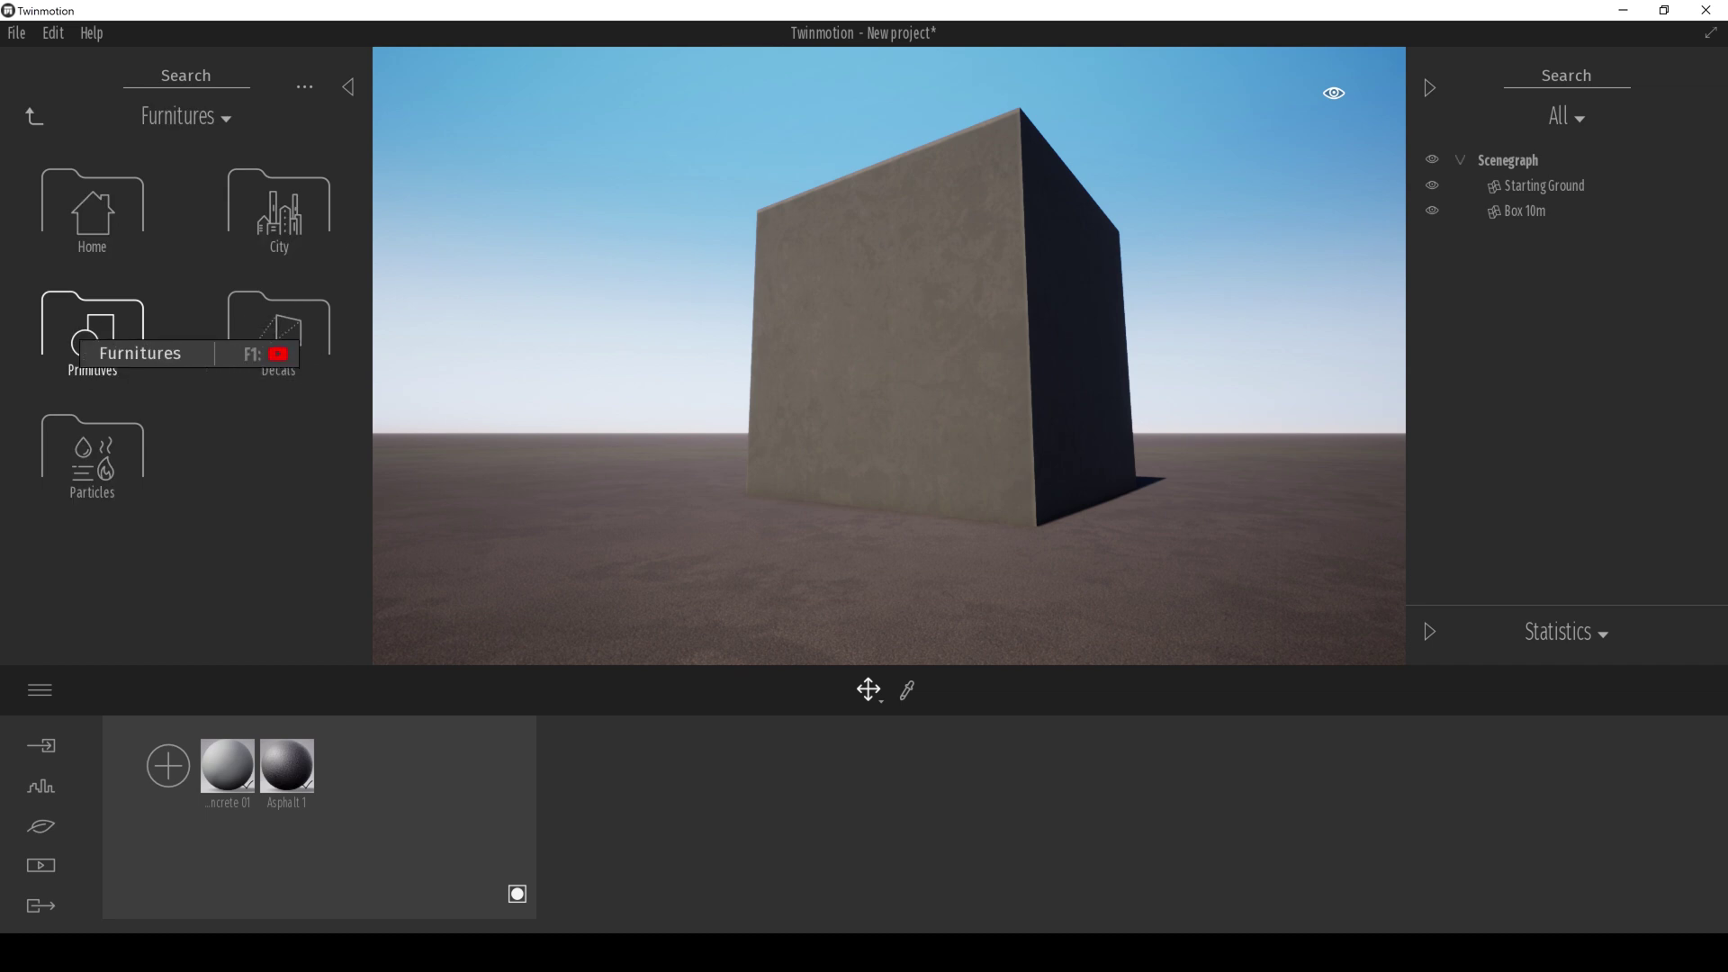
left_click(34, 117)
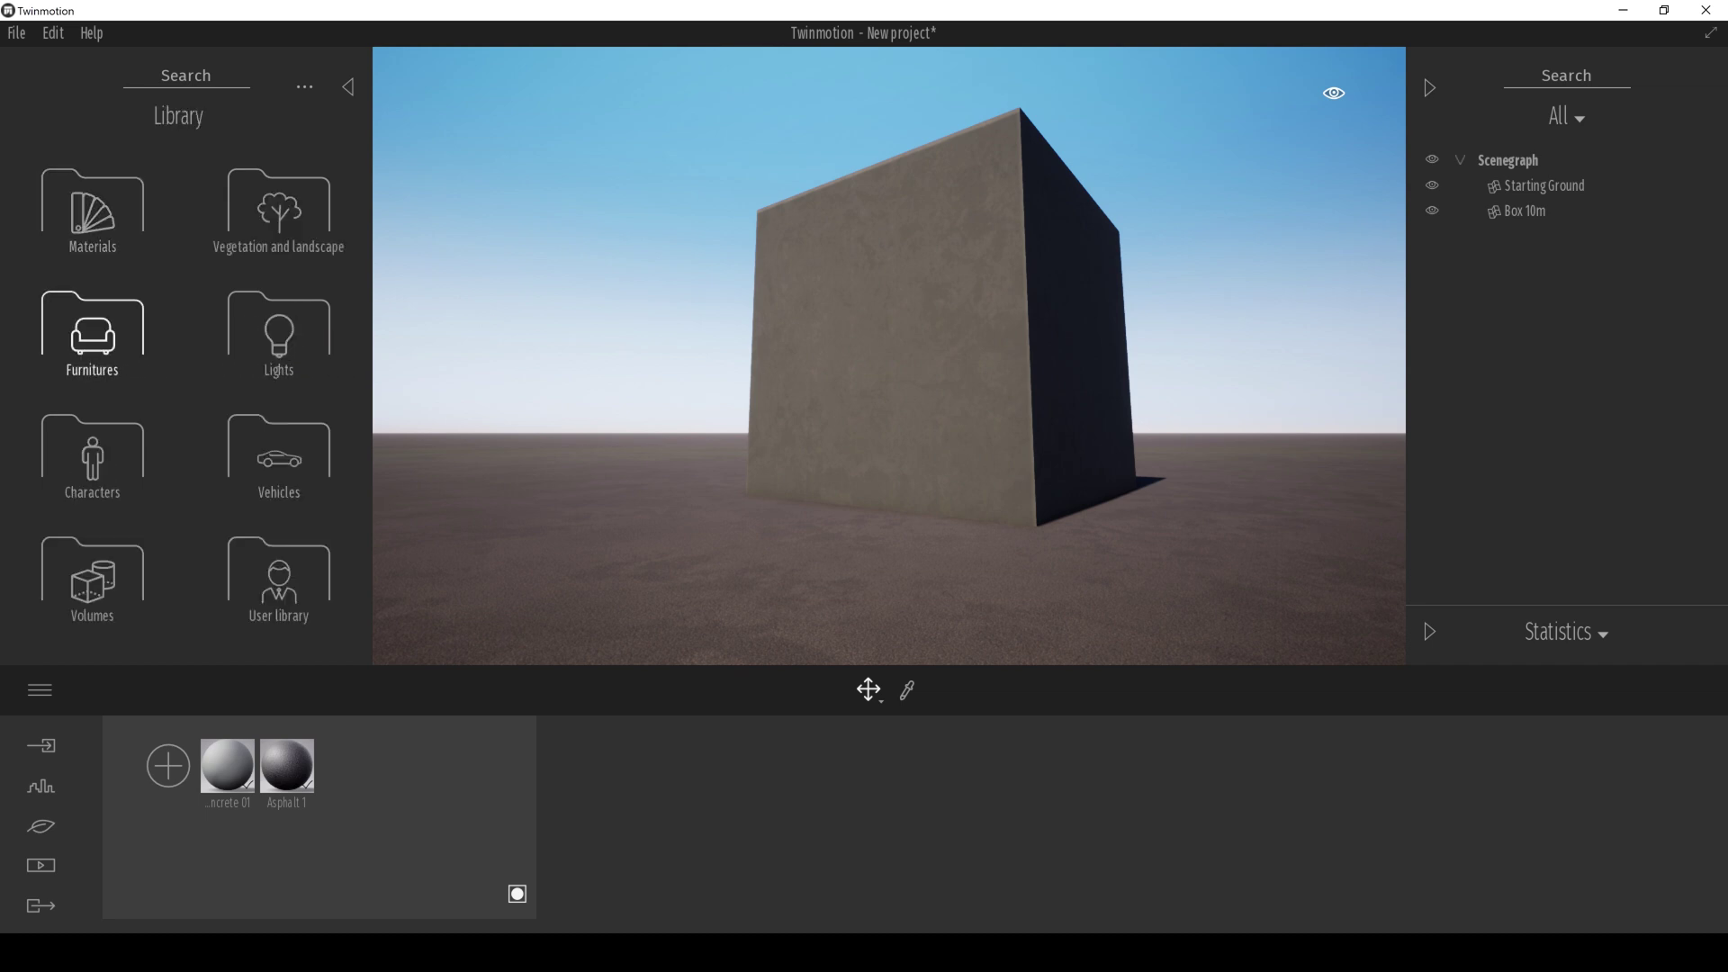
left_click(92, 329)
left_click(92, 329)
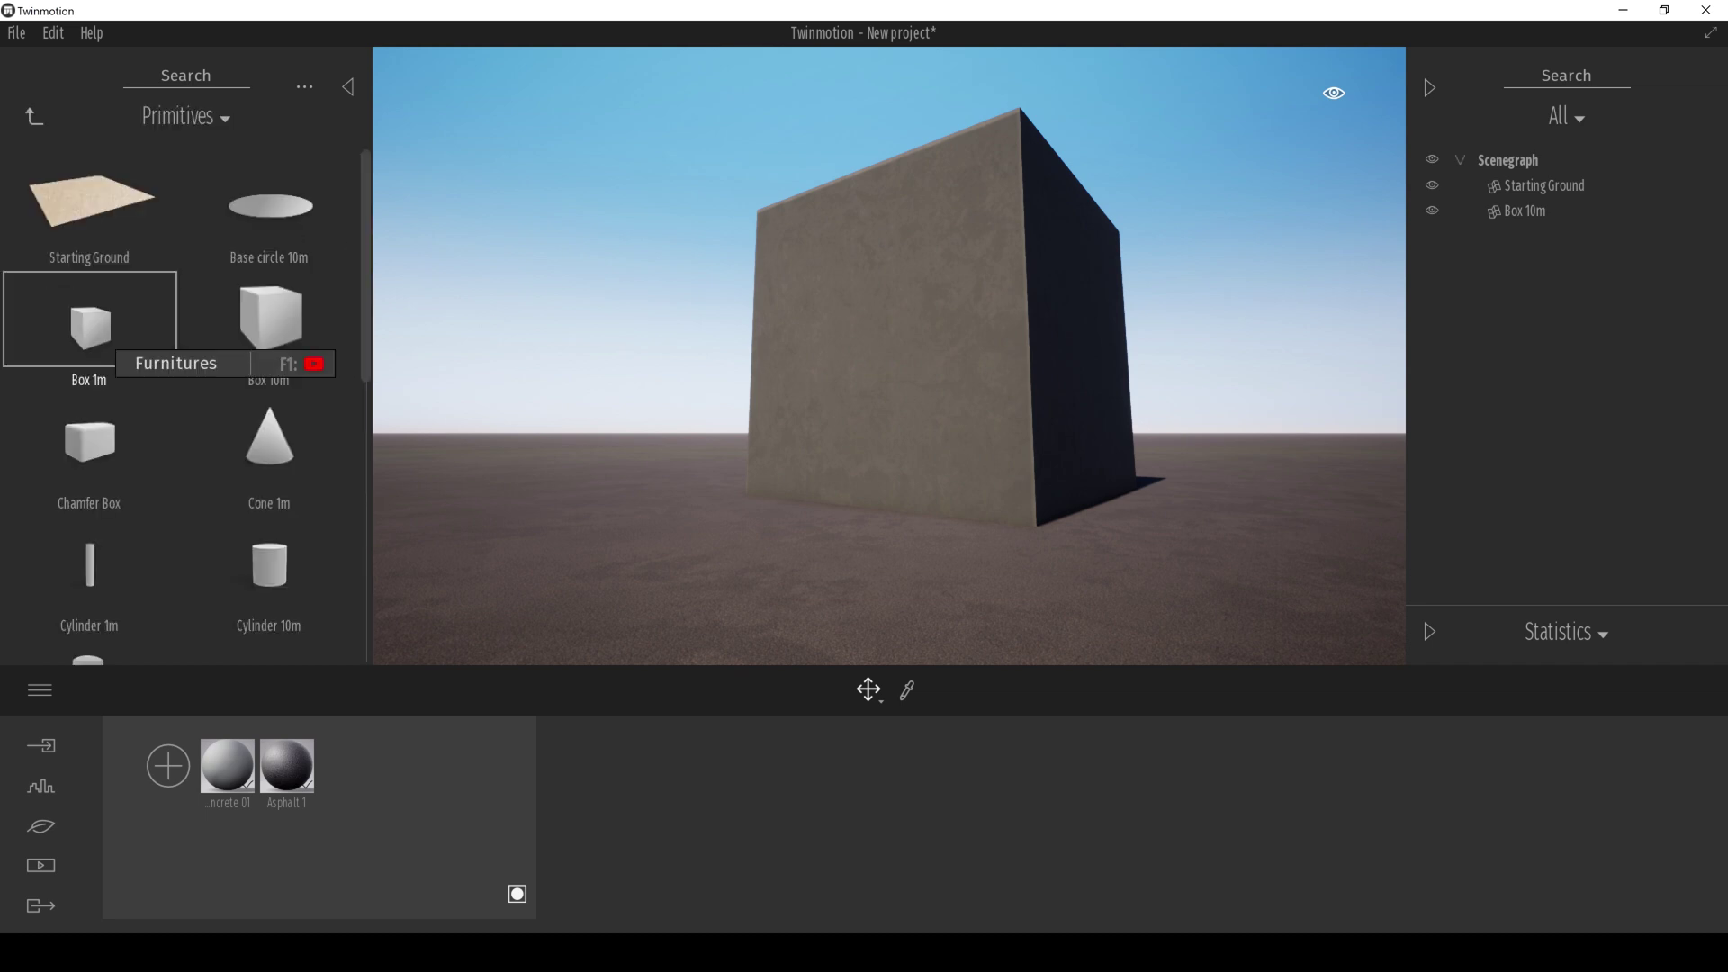
scroll(270, 414, "down", 3)
left_click_drag(269, 416, 885, 359)
key("w")
right_click_drag(885, 358, 855, 337)
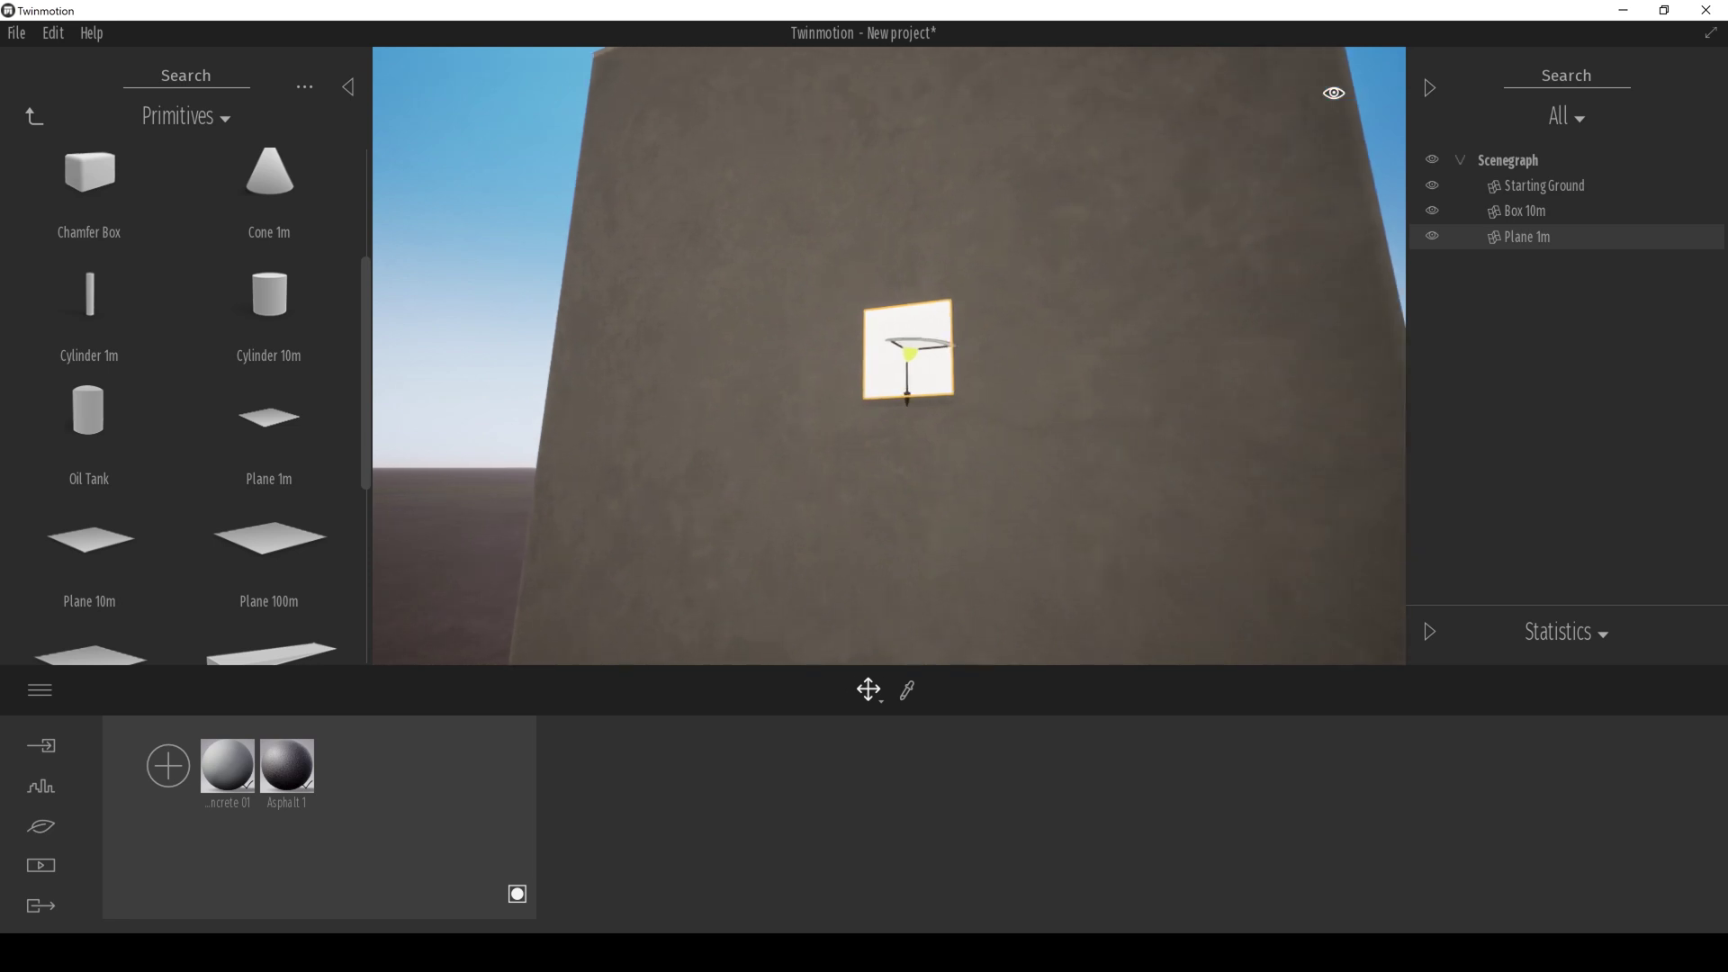
- Scale the plane on the wall up uniformly to more than twice its original size
left_click(869, 692)
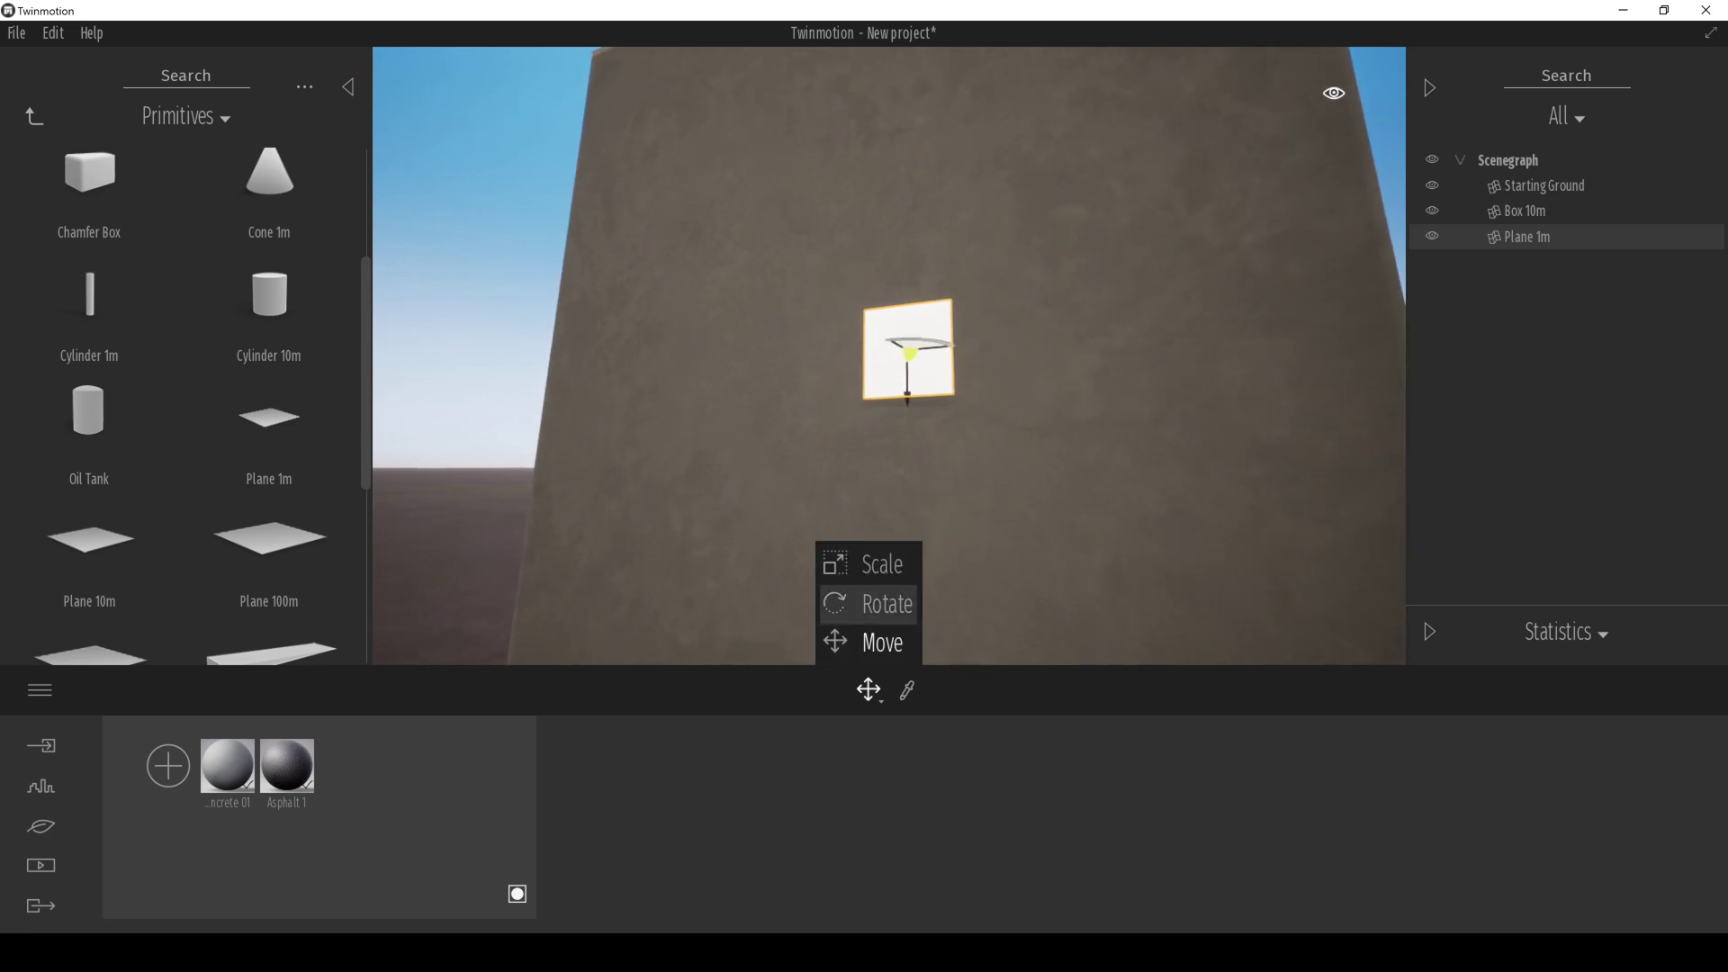
left_click(877, 564)
left_click_drag(909, 352, 1008, 270)
key("s")
right_click_drag(1008, 270, 999, 315)
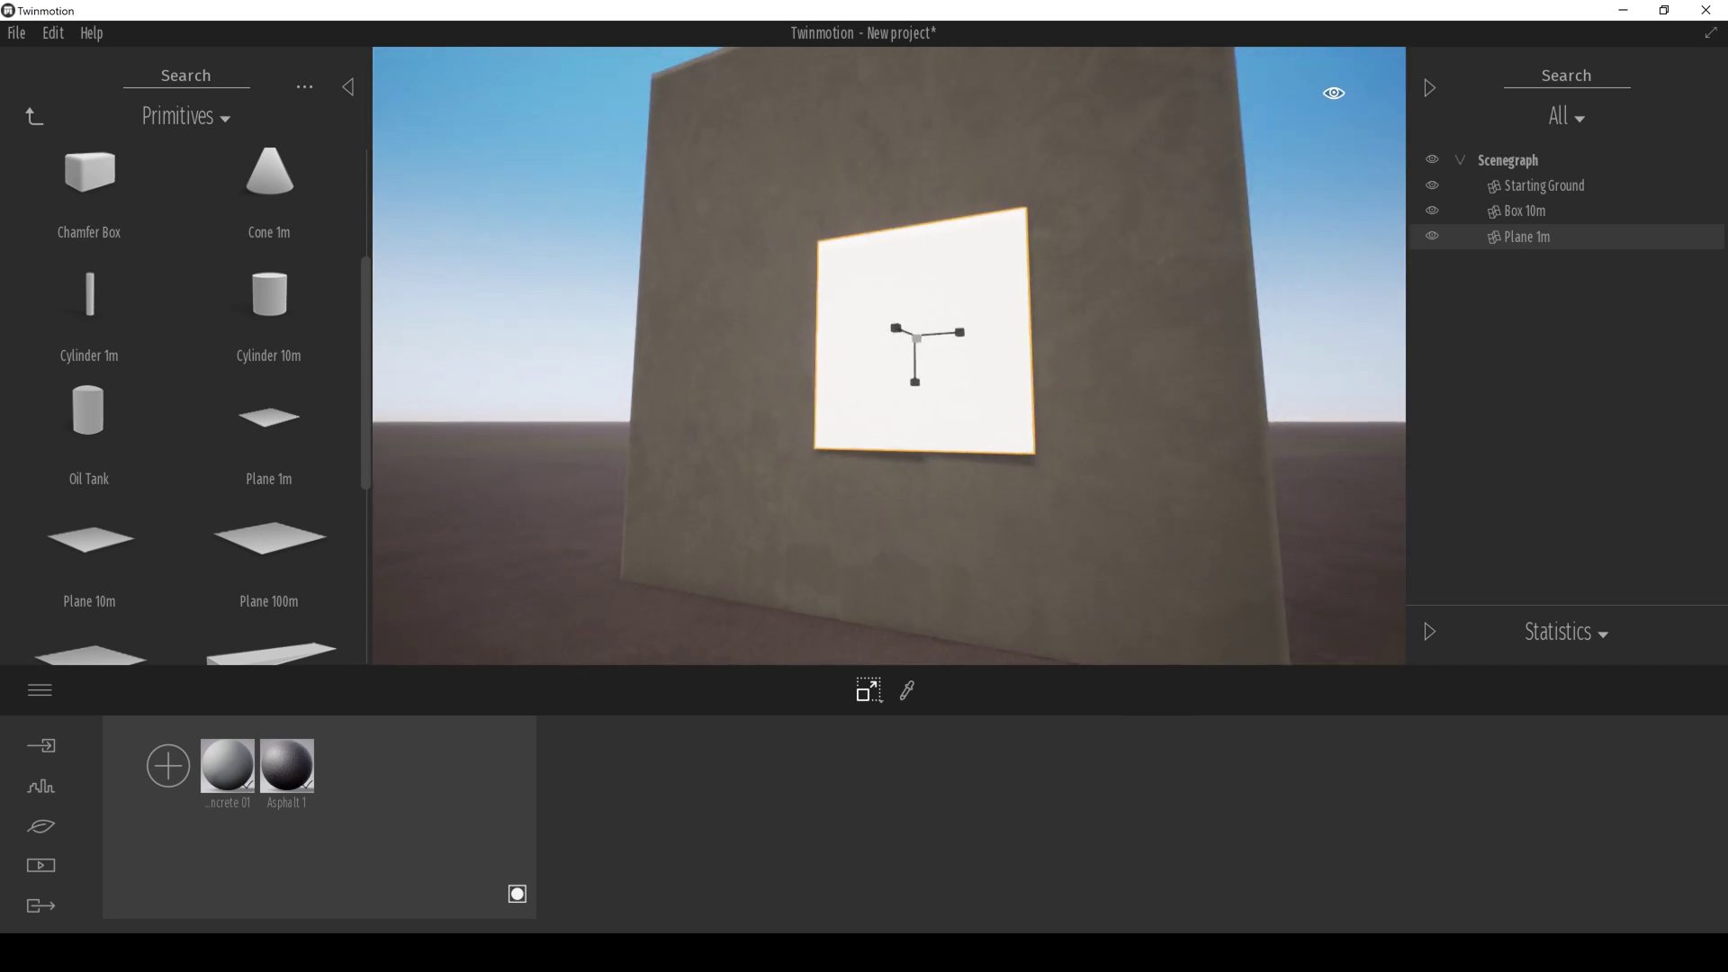
- Load the "Decal test" PNG from the Desktop as the colour texture of the plane's M_base material
left_click(966, 360)
left_click(787, 912)
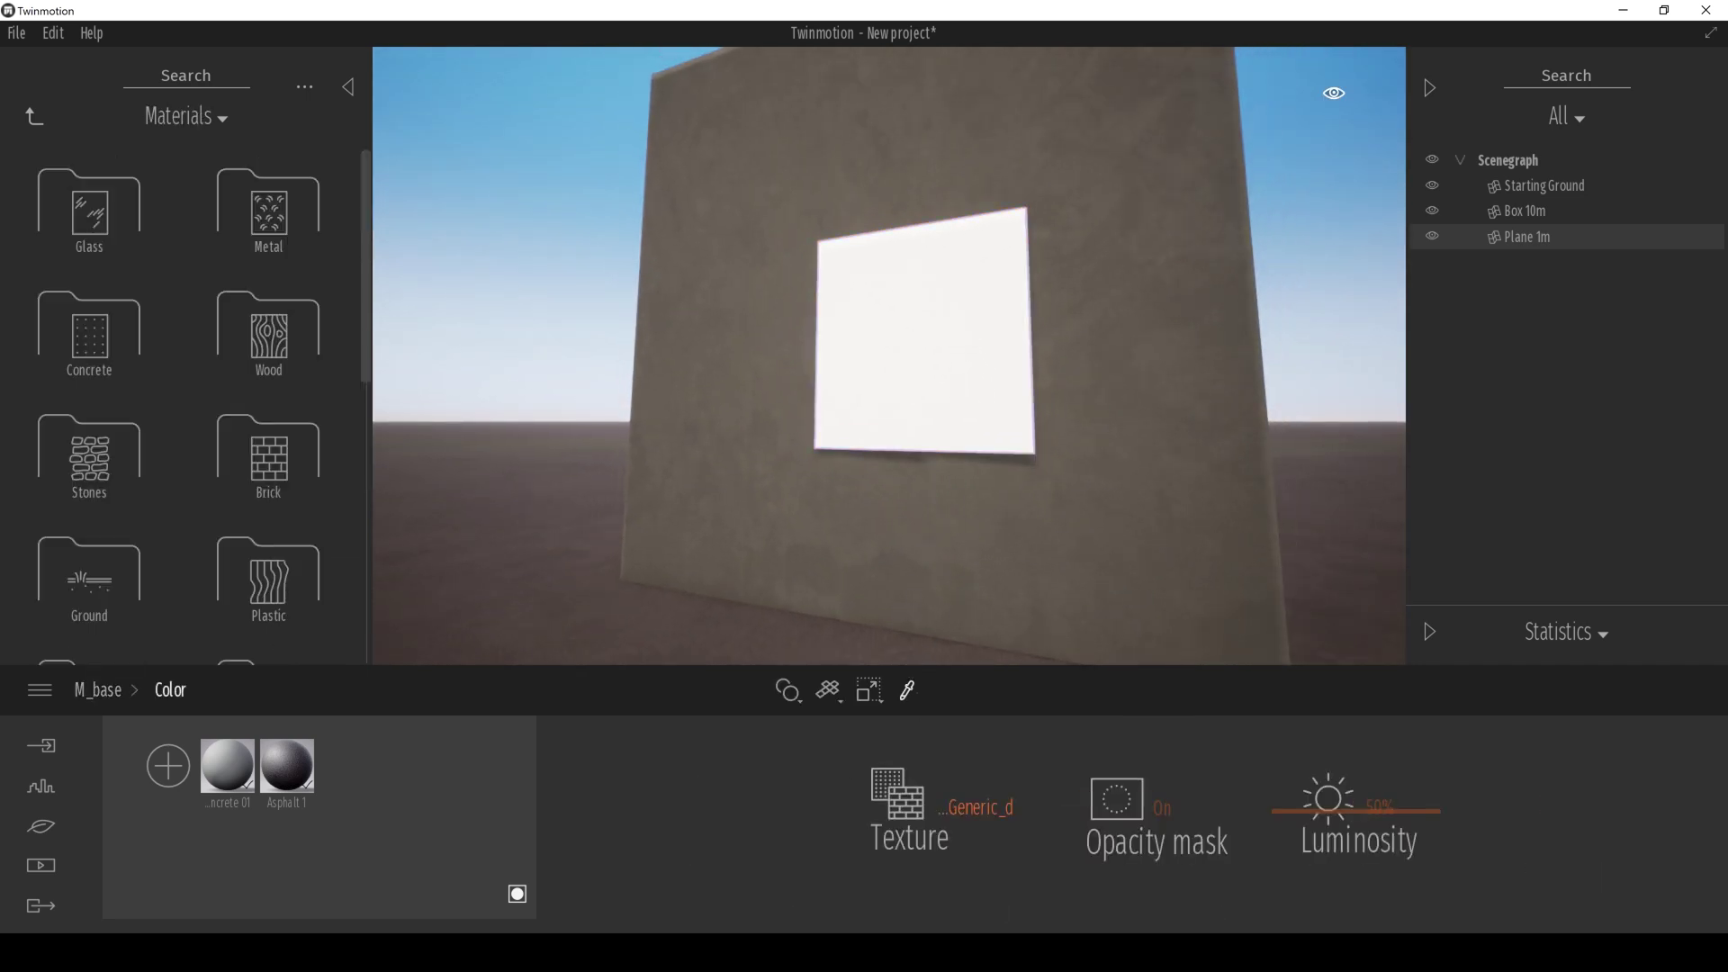
left_click(897, 792)
left_click(899, 660)
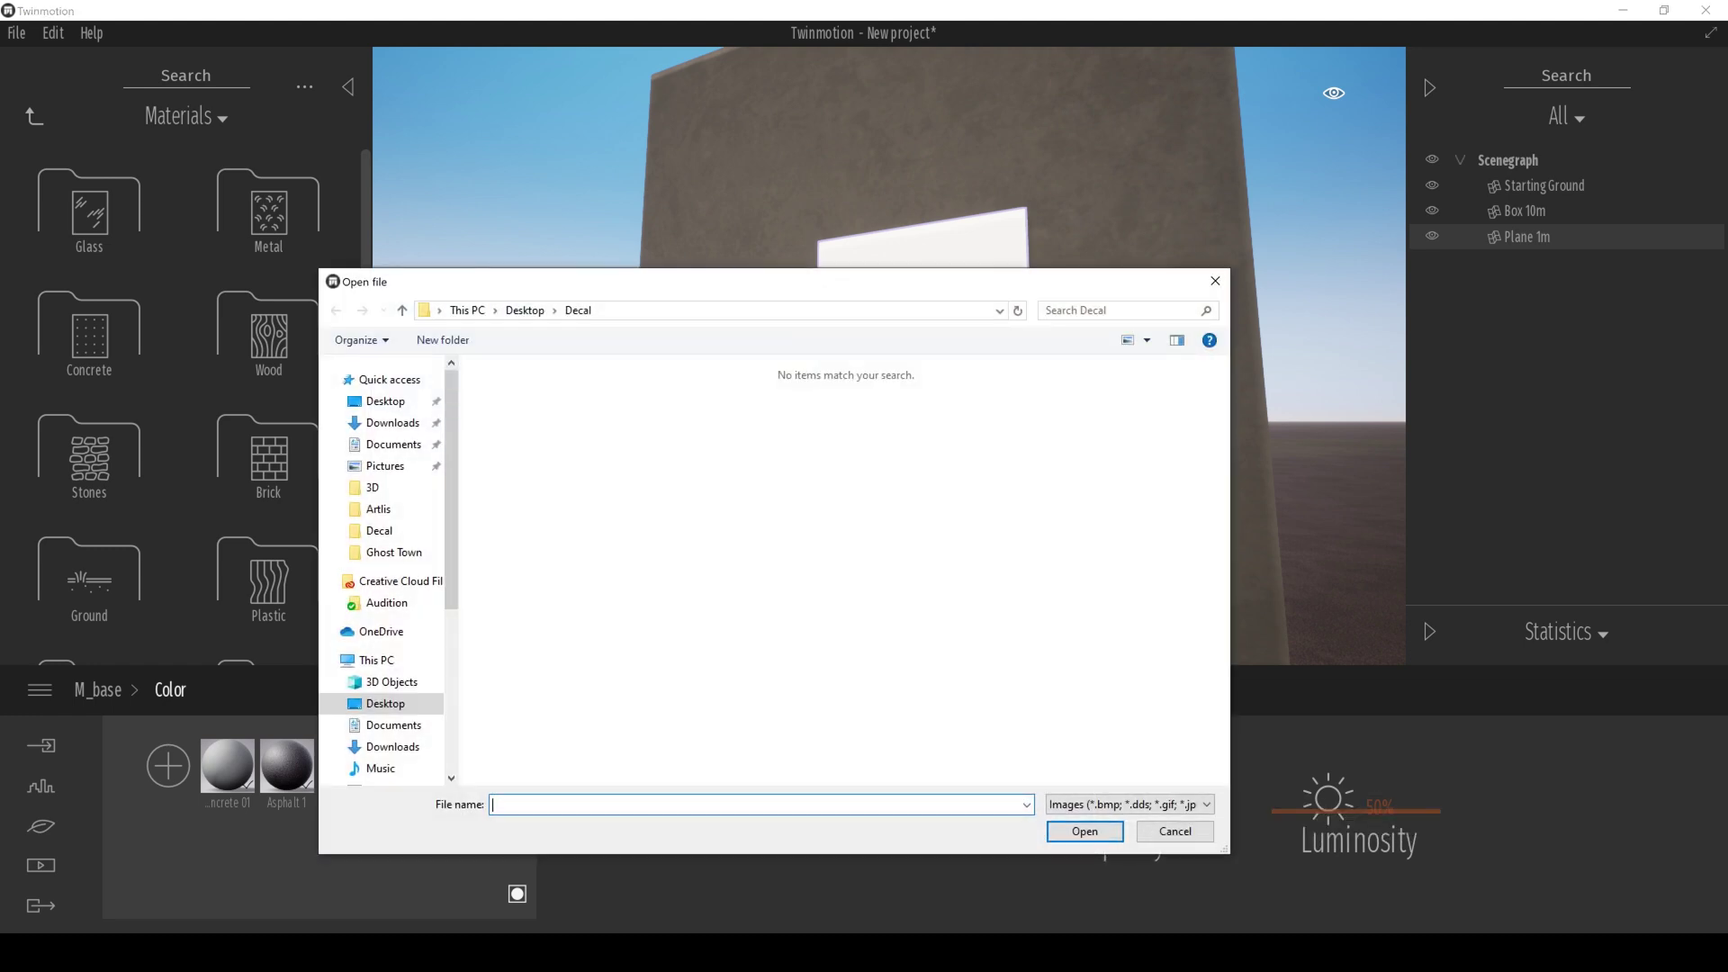
left_click(387, 704)
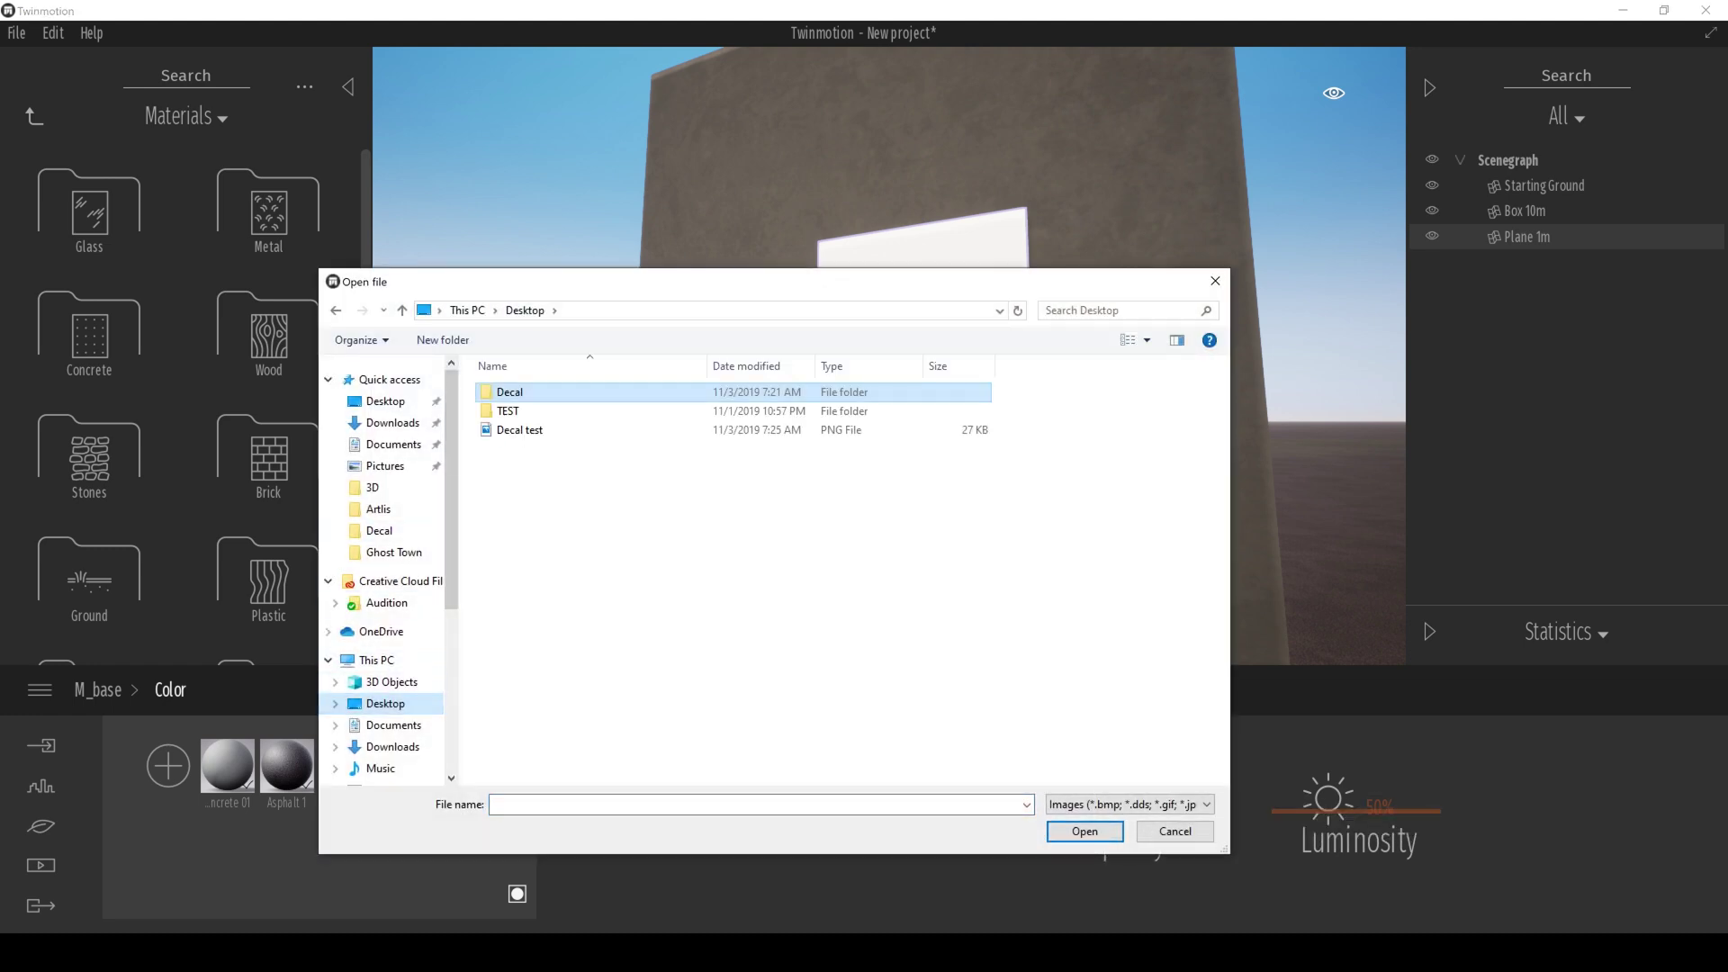
double_click(510, 393)
left_click(387, 703)
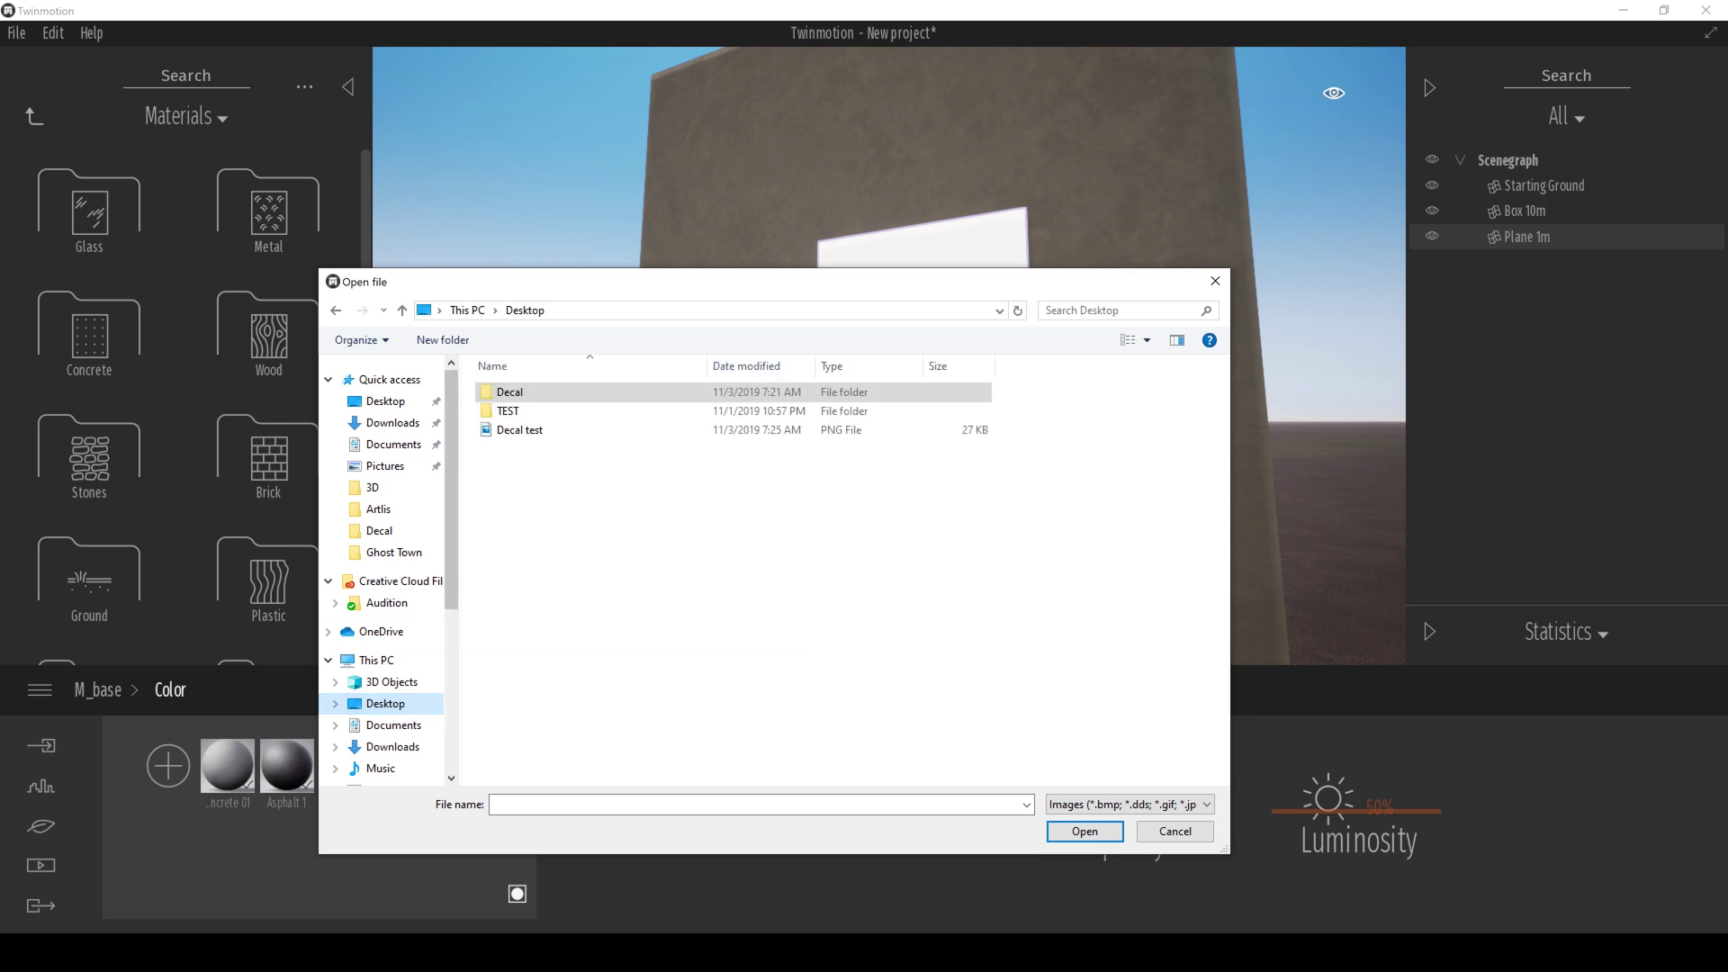
left_click(520, 430)
left_click(1085, 832)
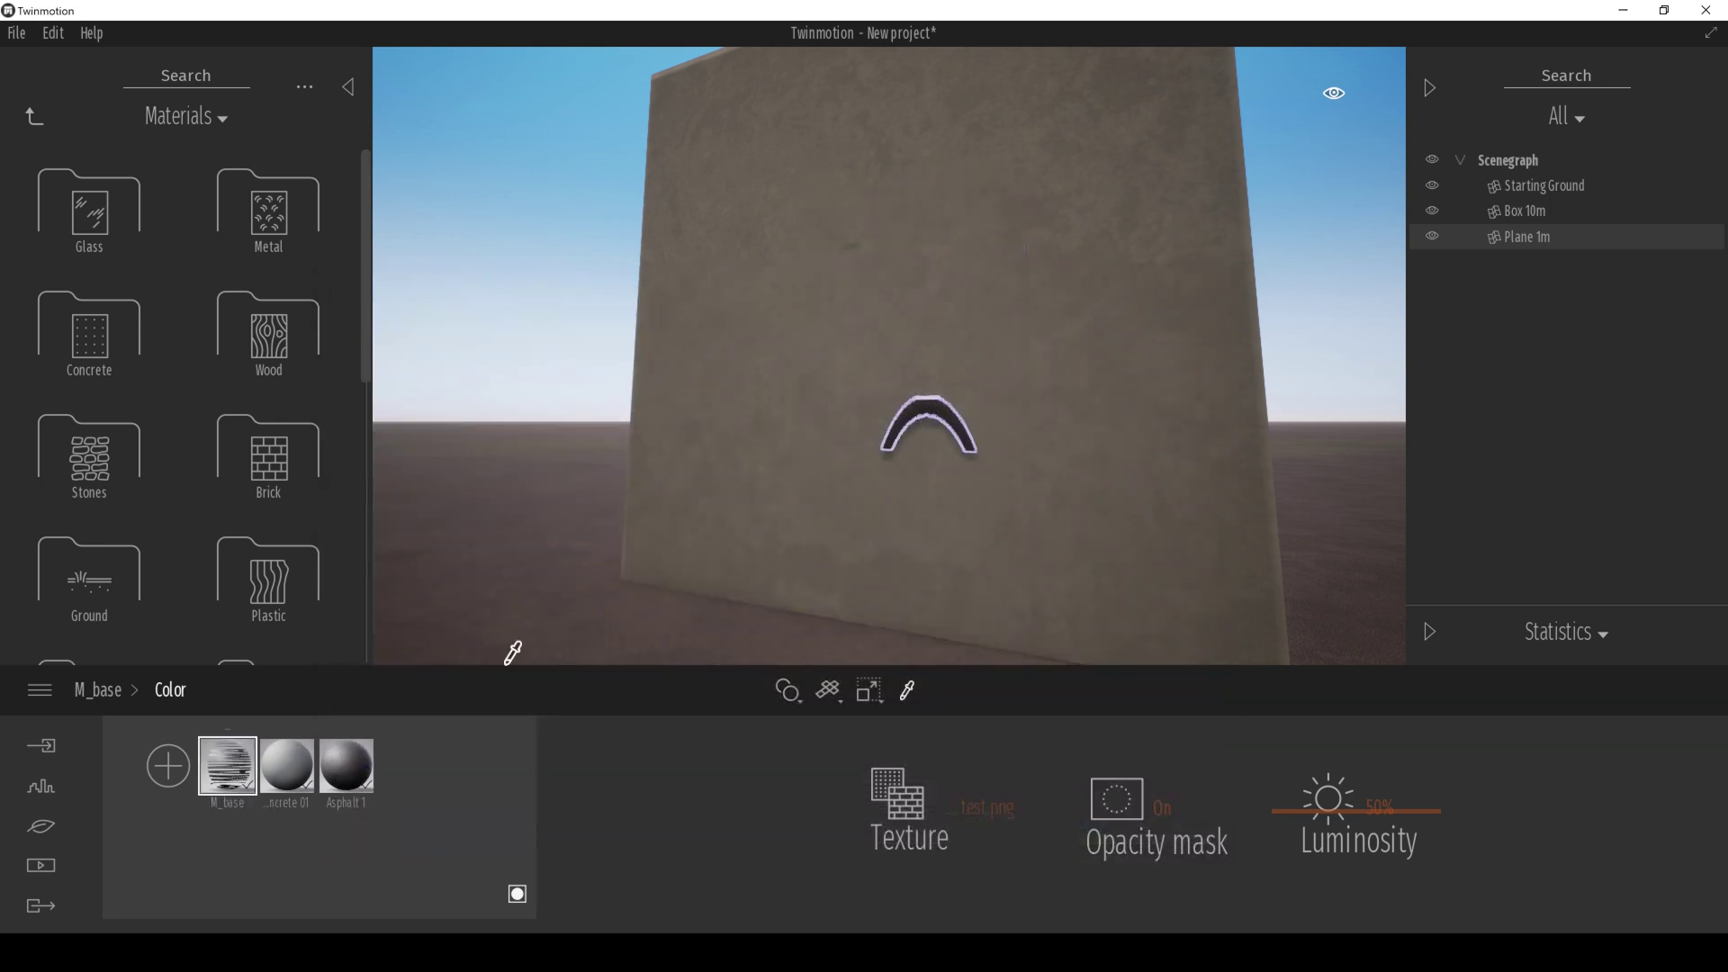
- Set the M_base material's scale to 0.34 so the whole logo fits on the plane
left_click(97, 691)
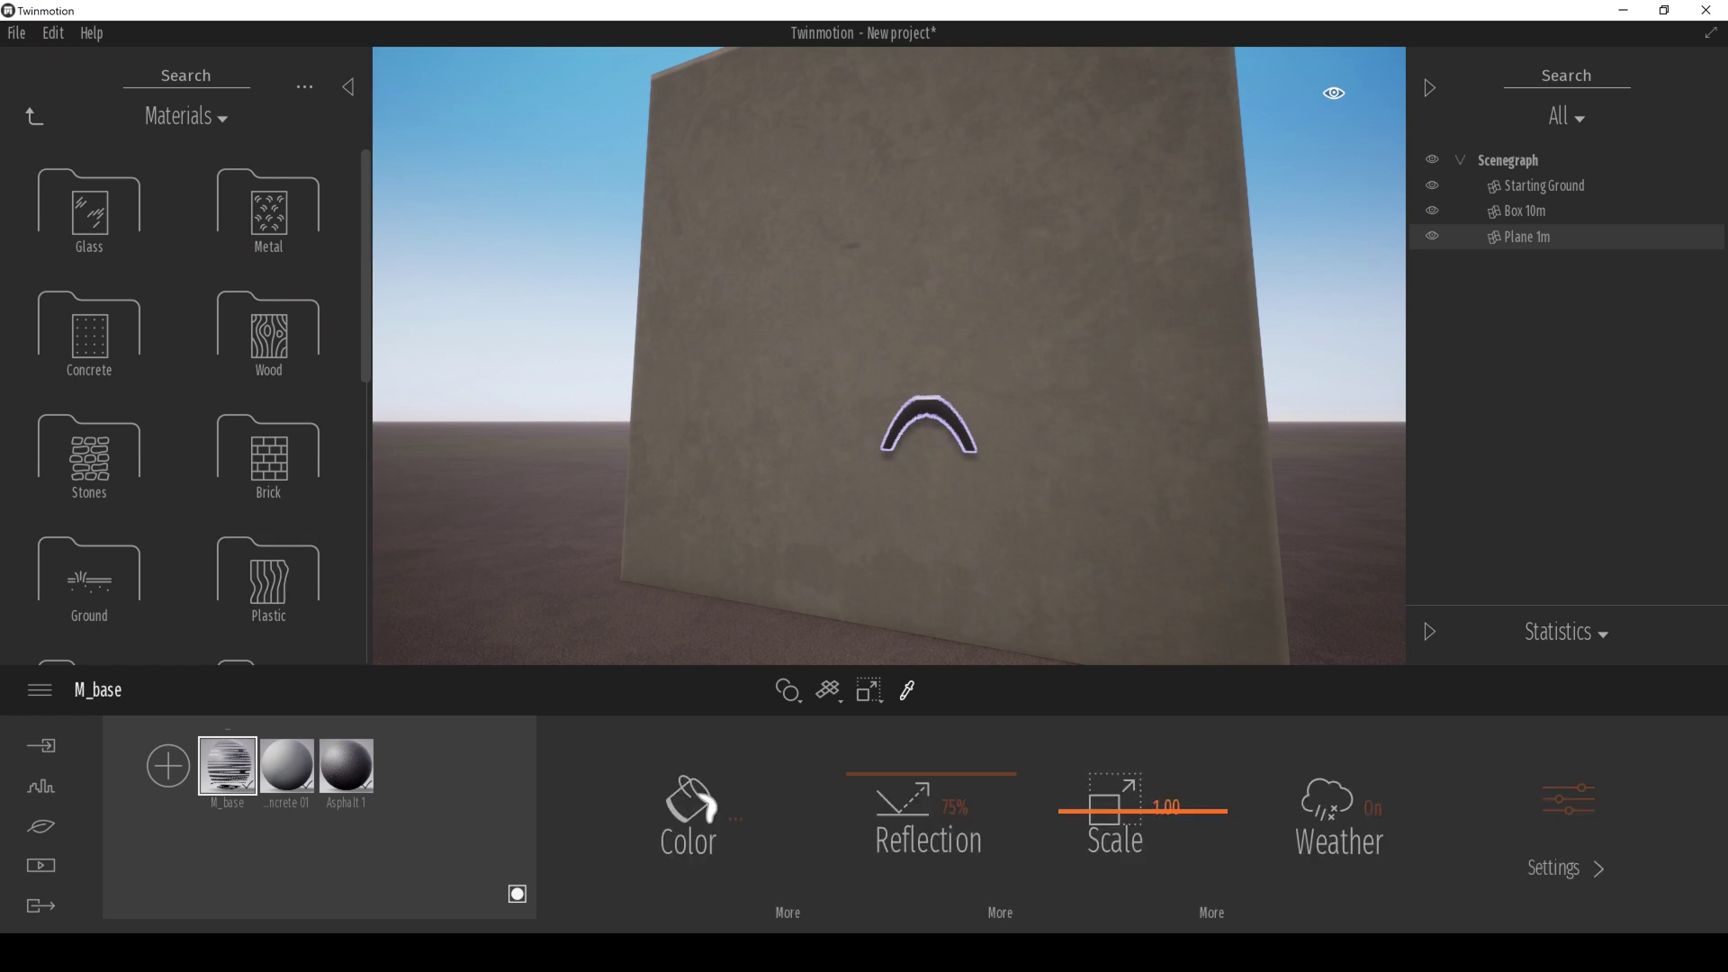
left_click_drag(1136, 811, 1135, 864)
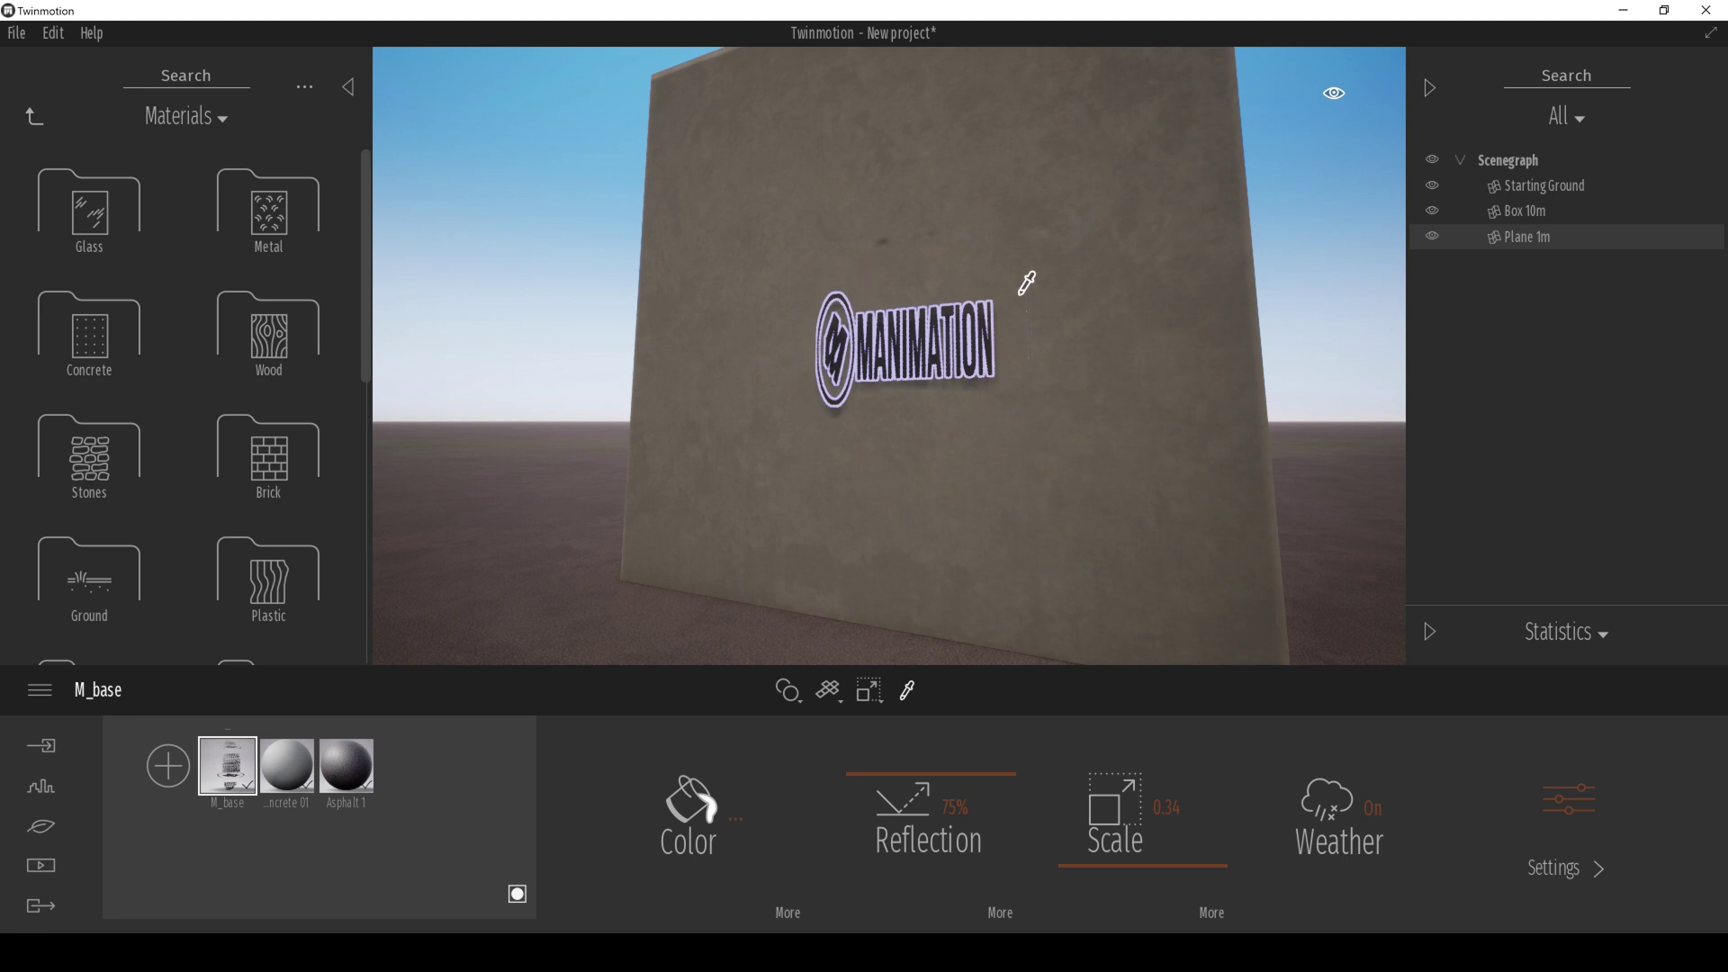
- Scale the plane on the wall along one axis to correct the stretched proportions of the logo
right_click_drag(994, 375, 995, 374)
key("a")
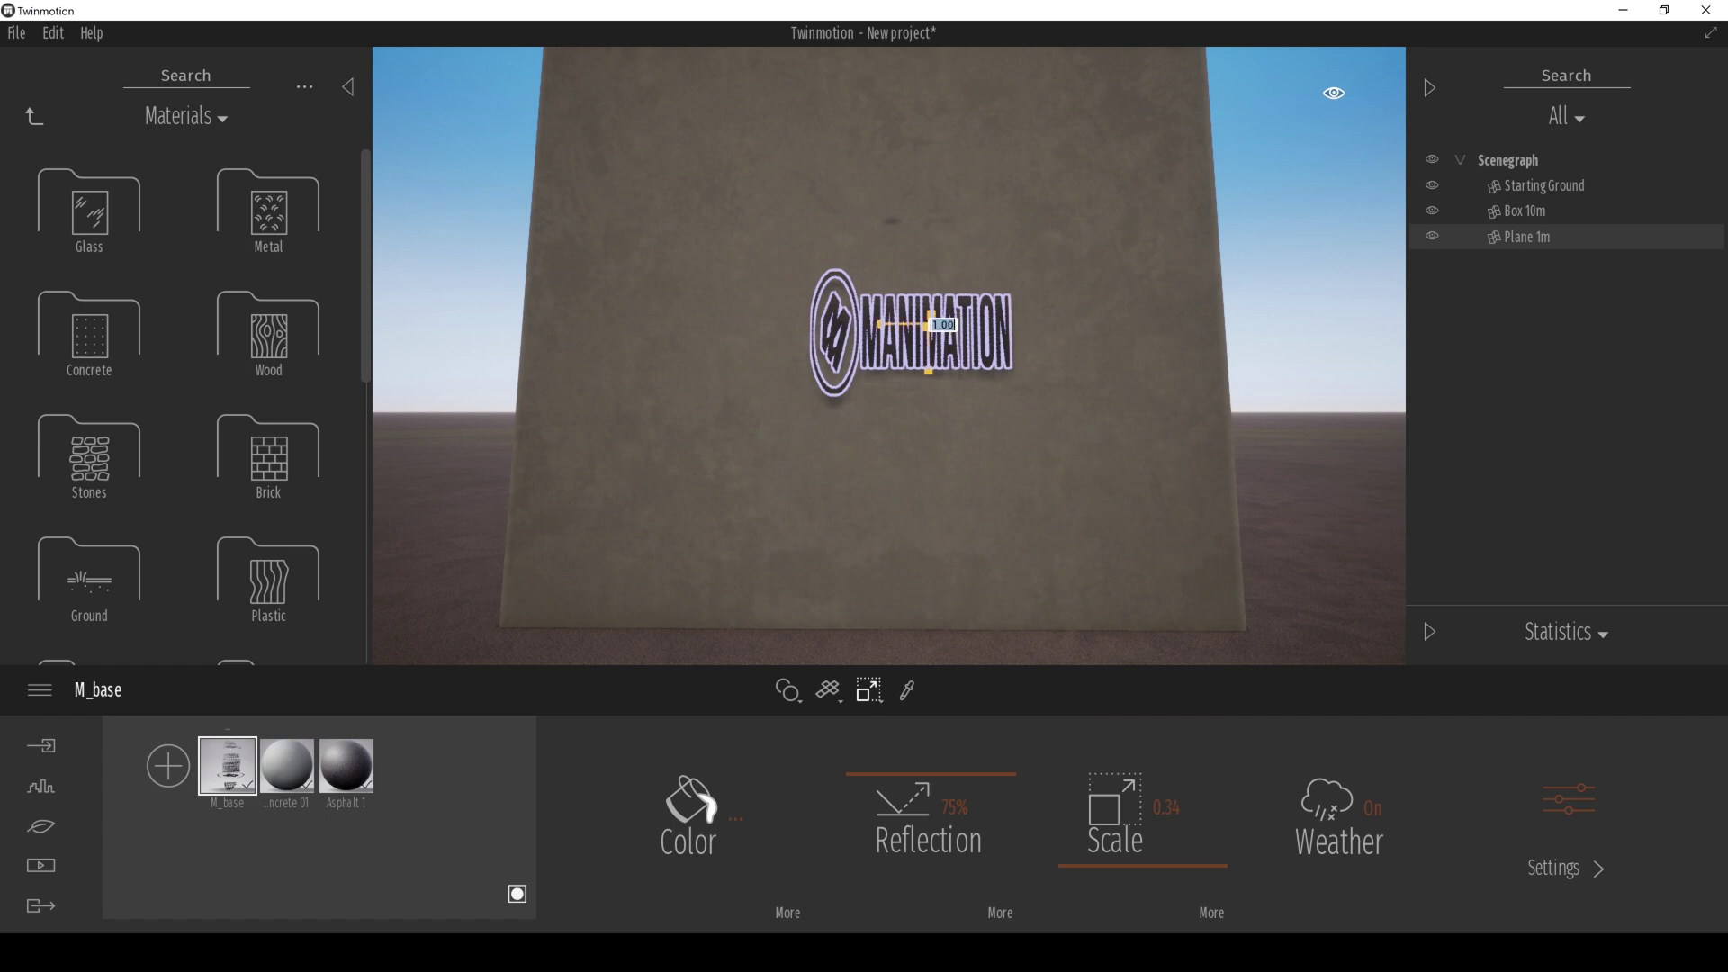
left_click_drag(927, 370, 929, 369)
left_click_drag(927, 268, 929, 235)
key("d")
right_click_drag(929, 234, 832, 239)
key("d")
- Scale the logo plane up uniformly to roughly twice its size on the wall
left_click(870, 690)
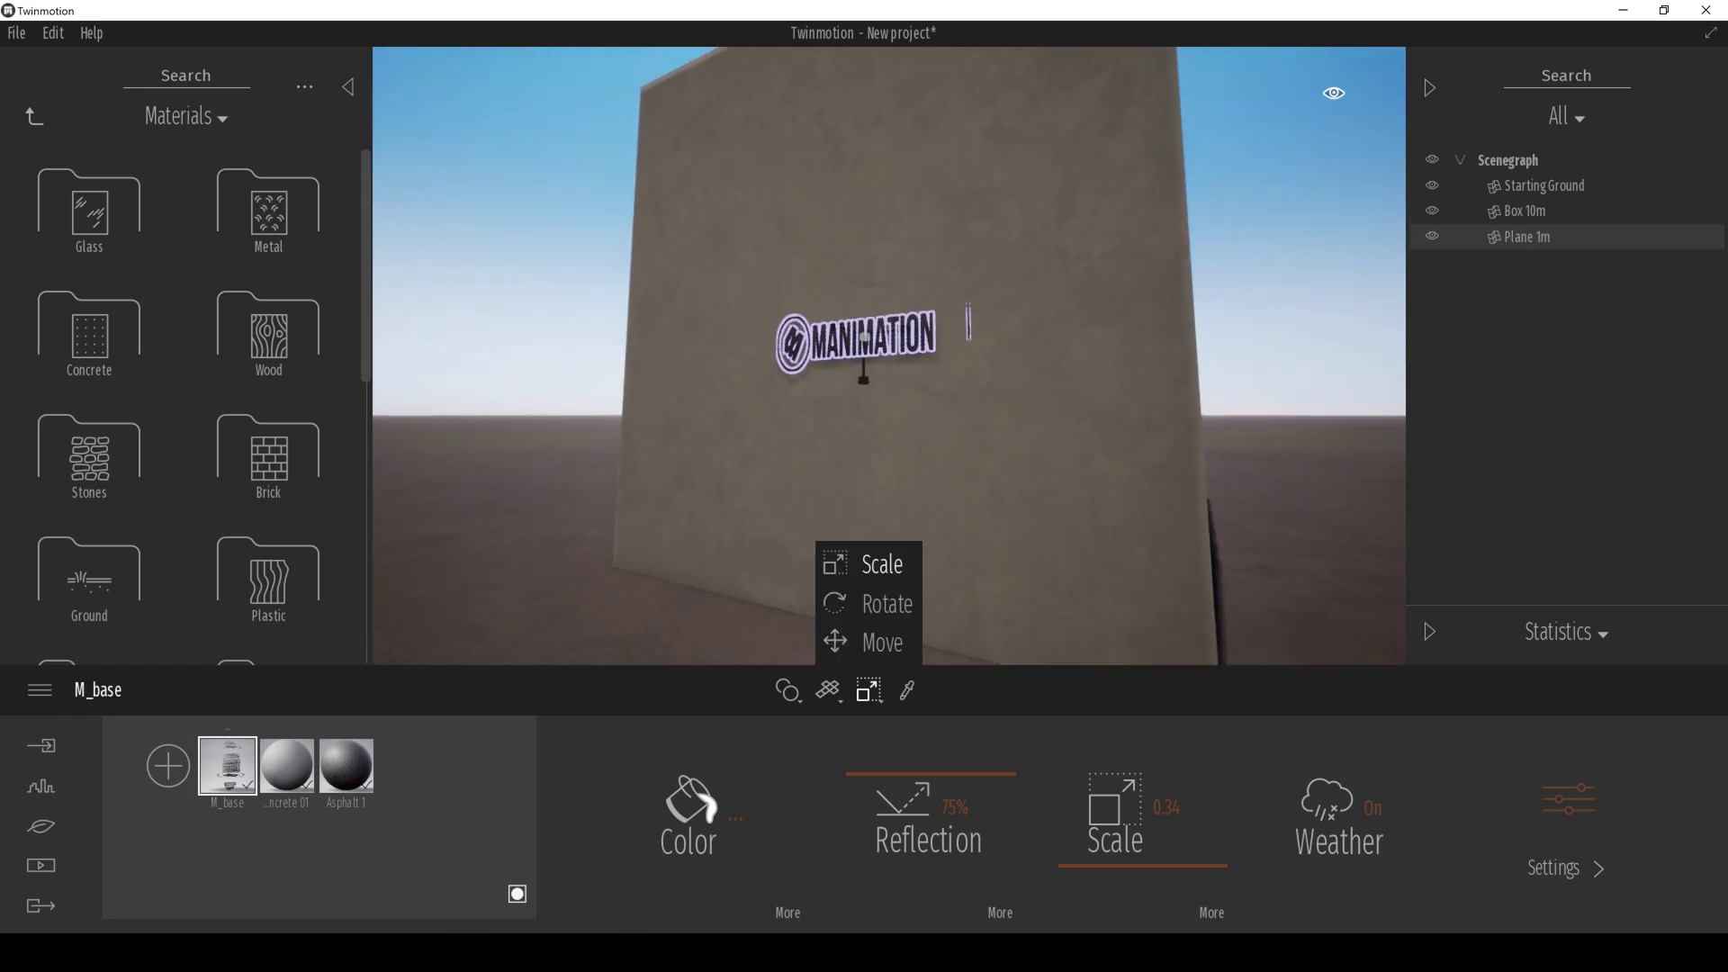
left_click(846, 640)
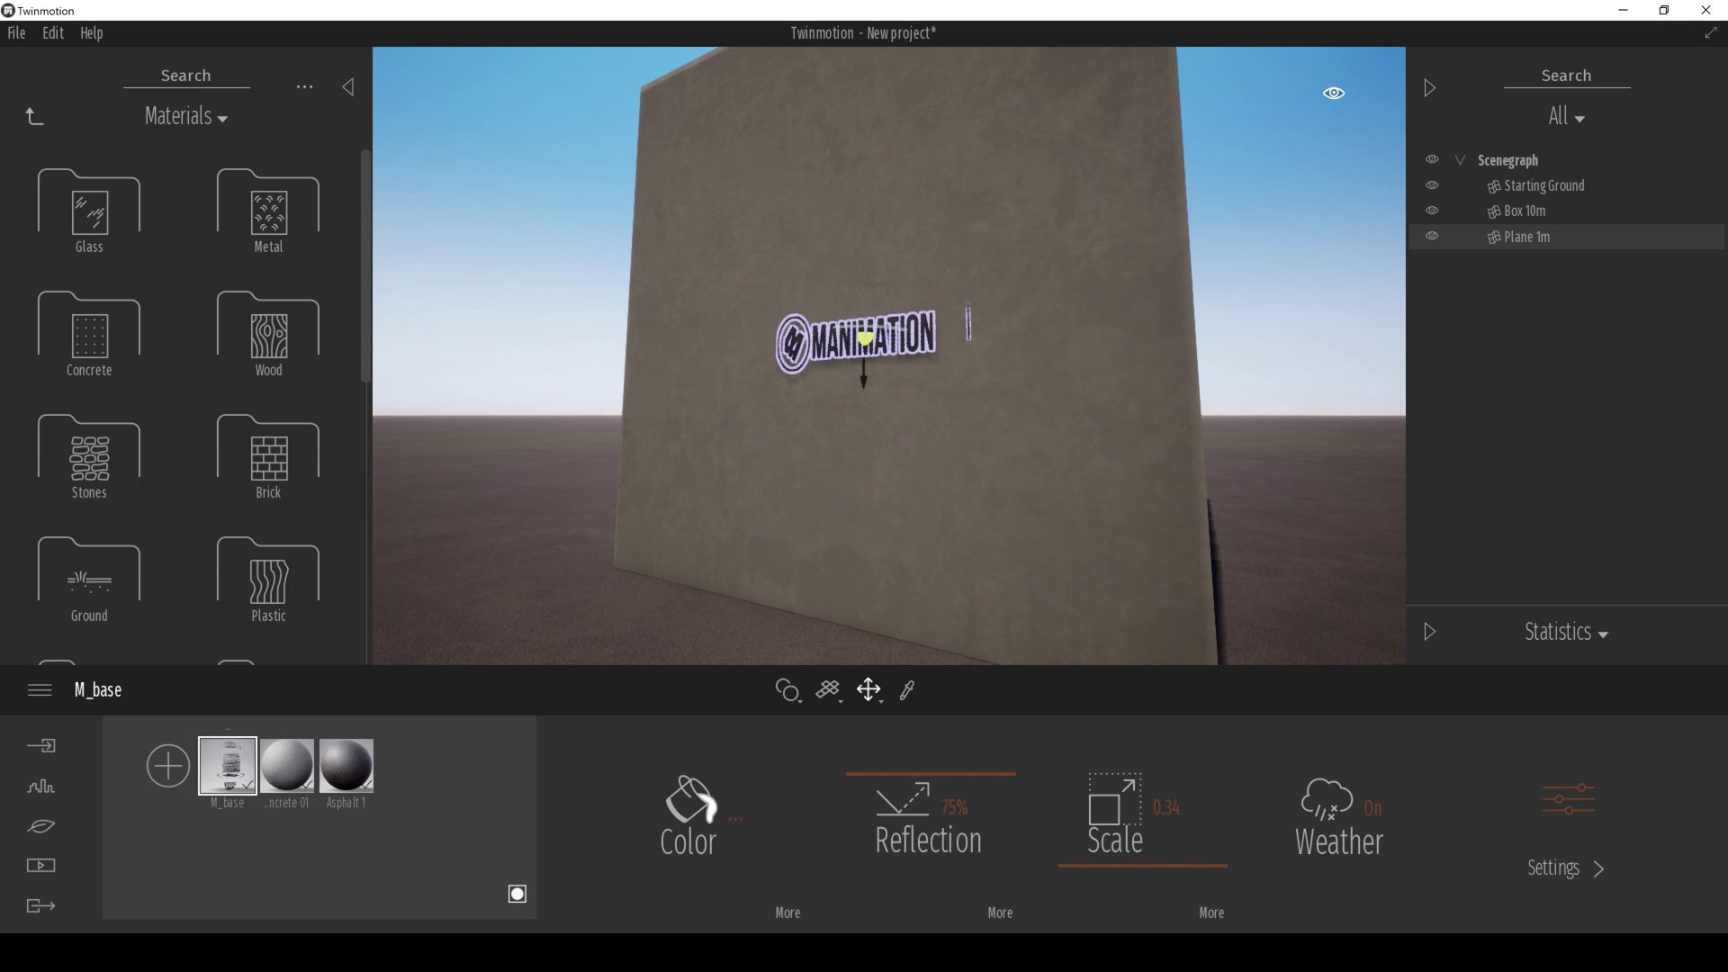
left_click(871, 690)
left_click(850, 563)
left_click_drag(864, 336, 943, 318)
key("f")
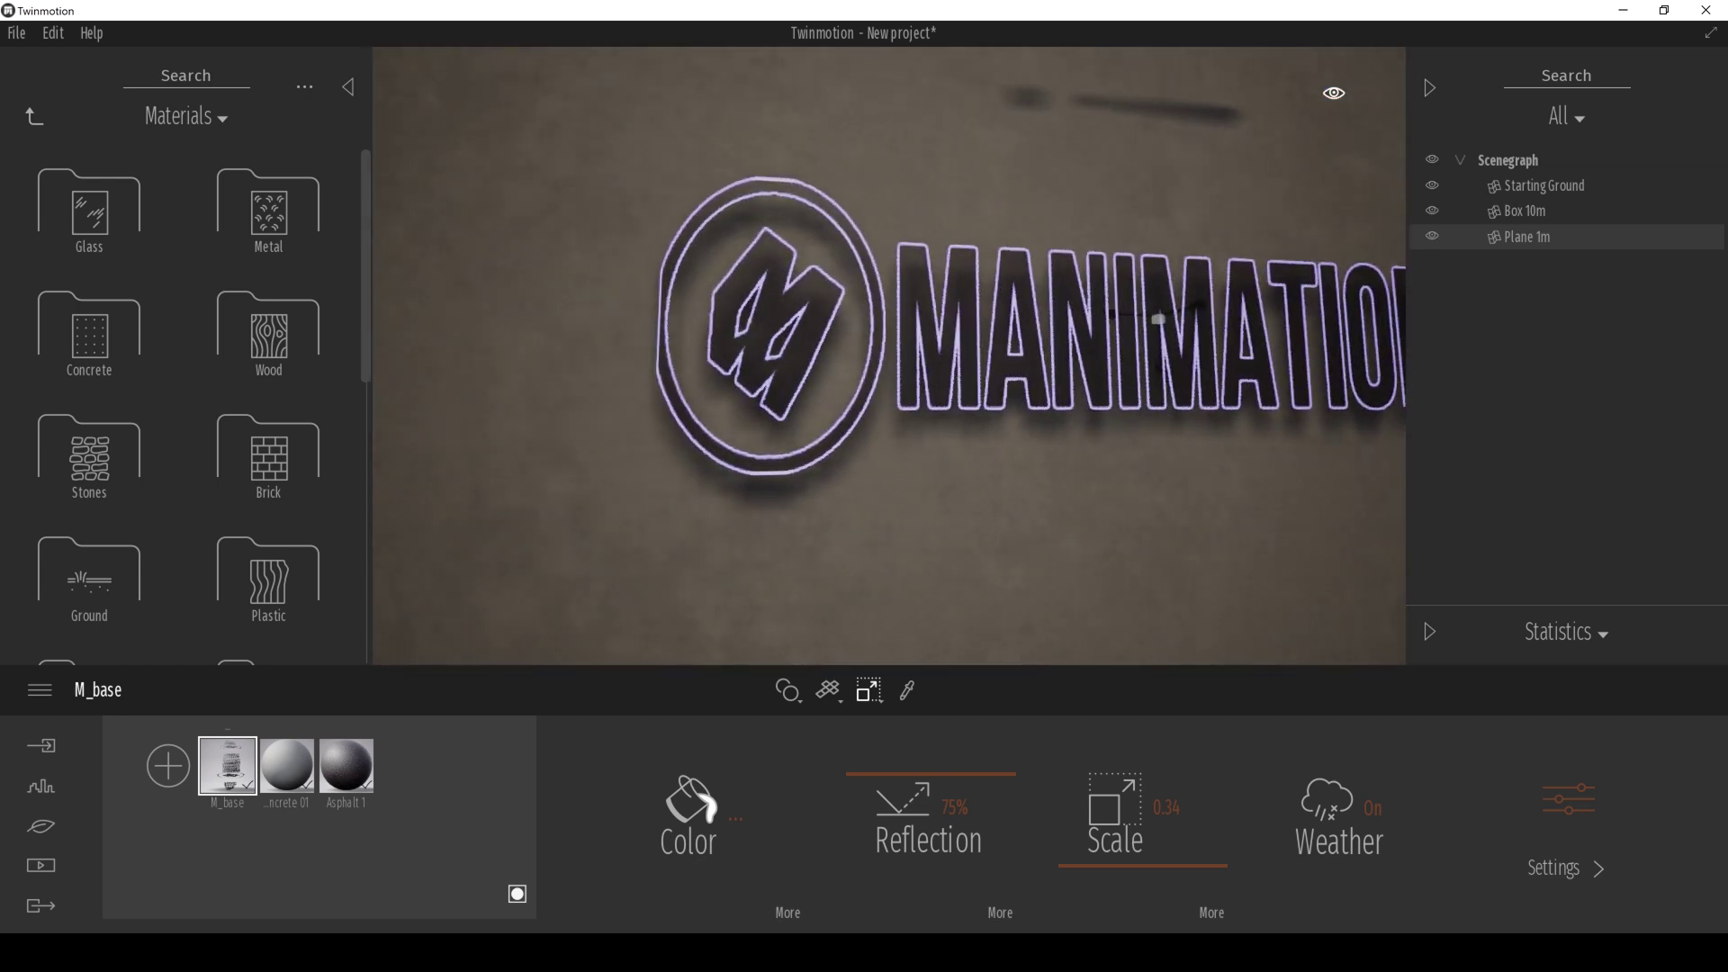
- Offset the M_base texture by -0.02 in Move X and 0.04 in Move Y to fit the logo within the plane
left_click(1213, 913)
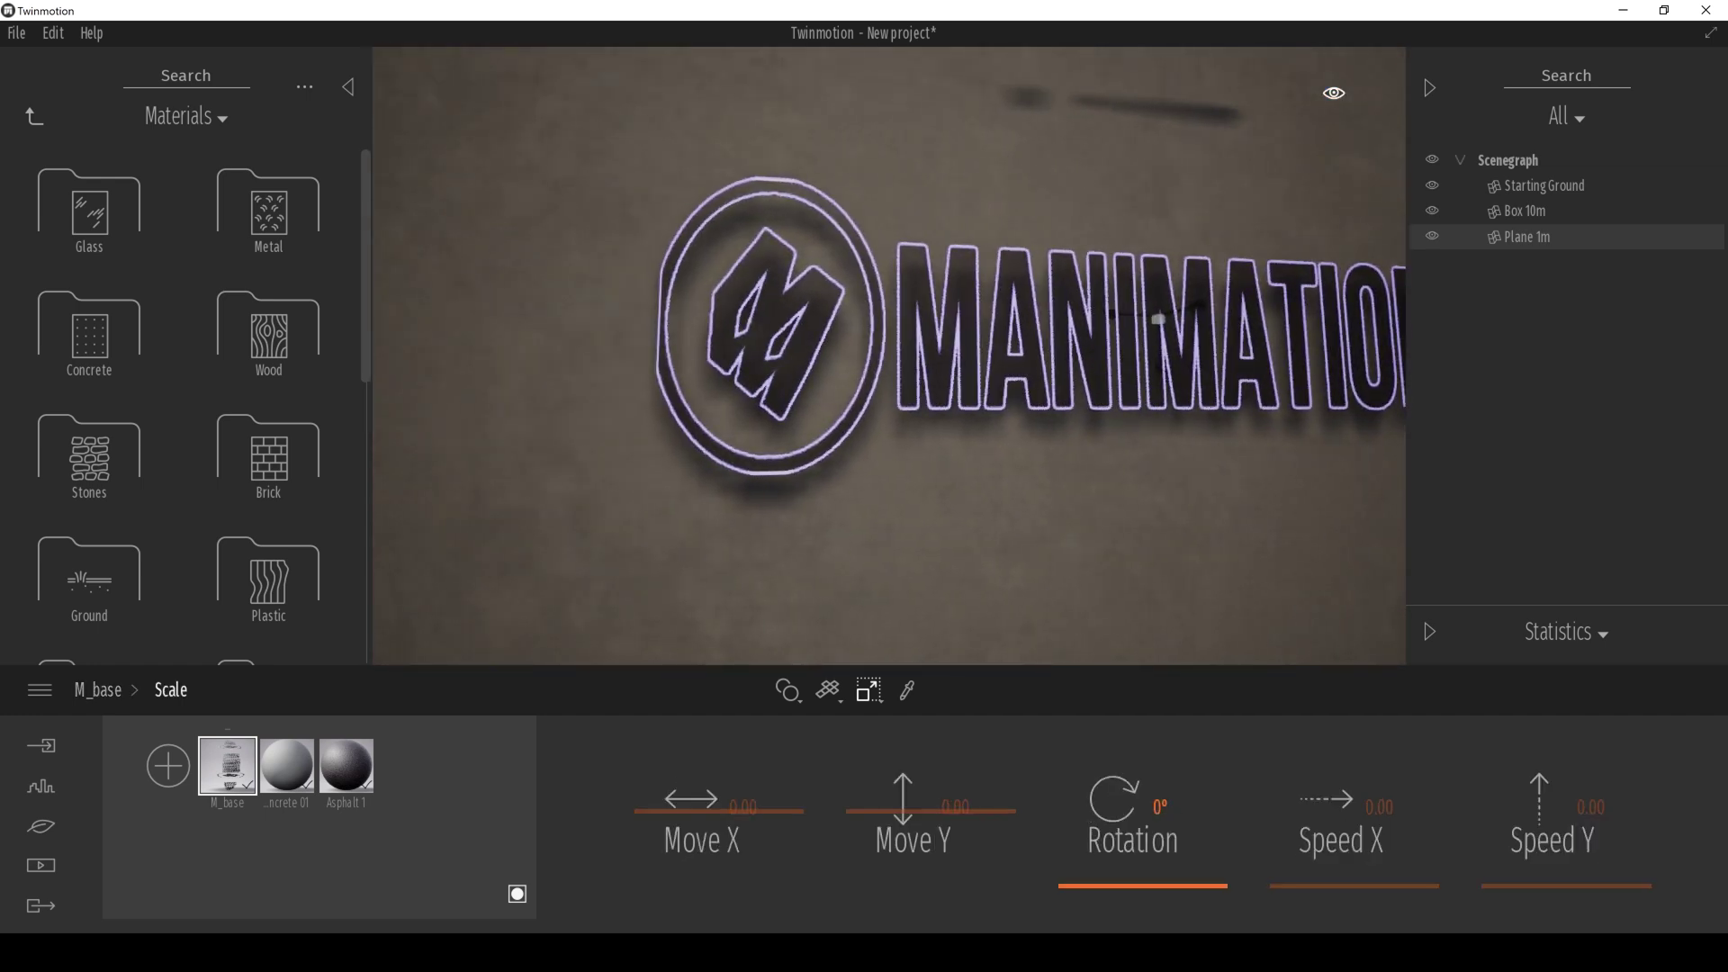
scroll(889, 355, "down", 5)
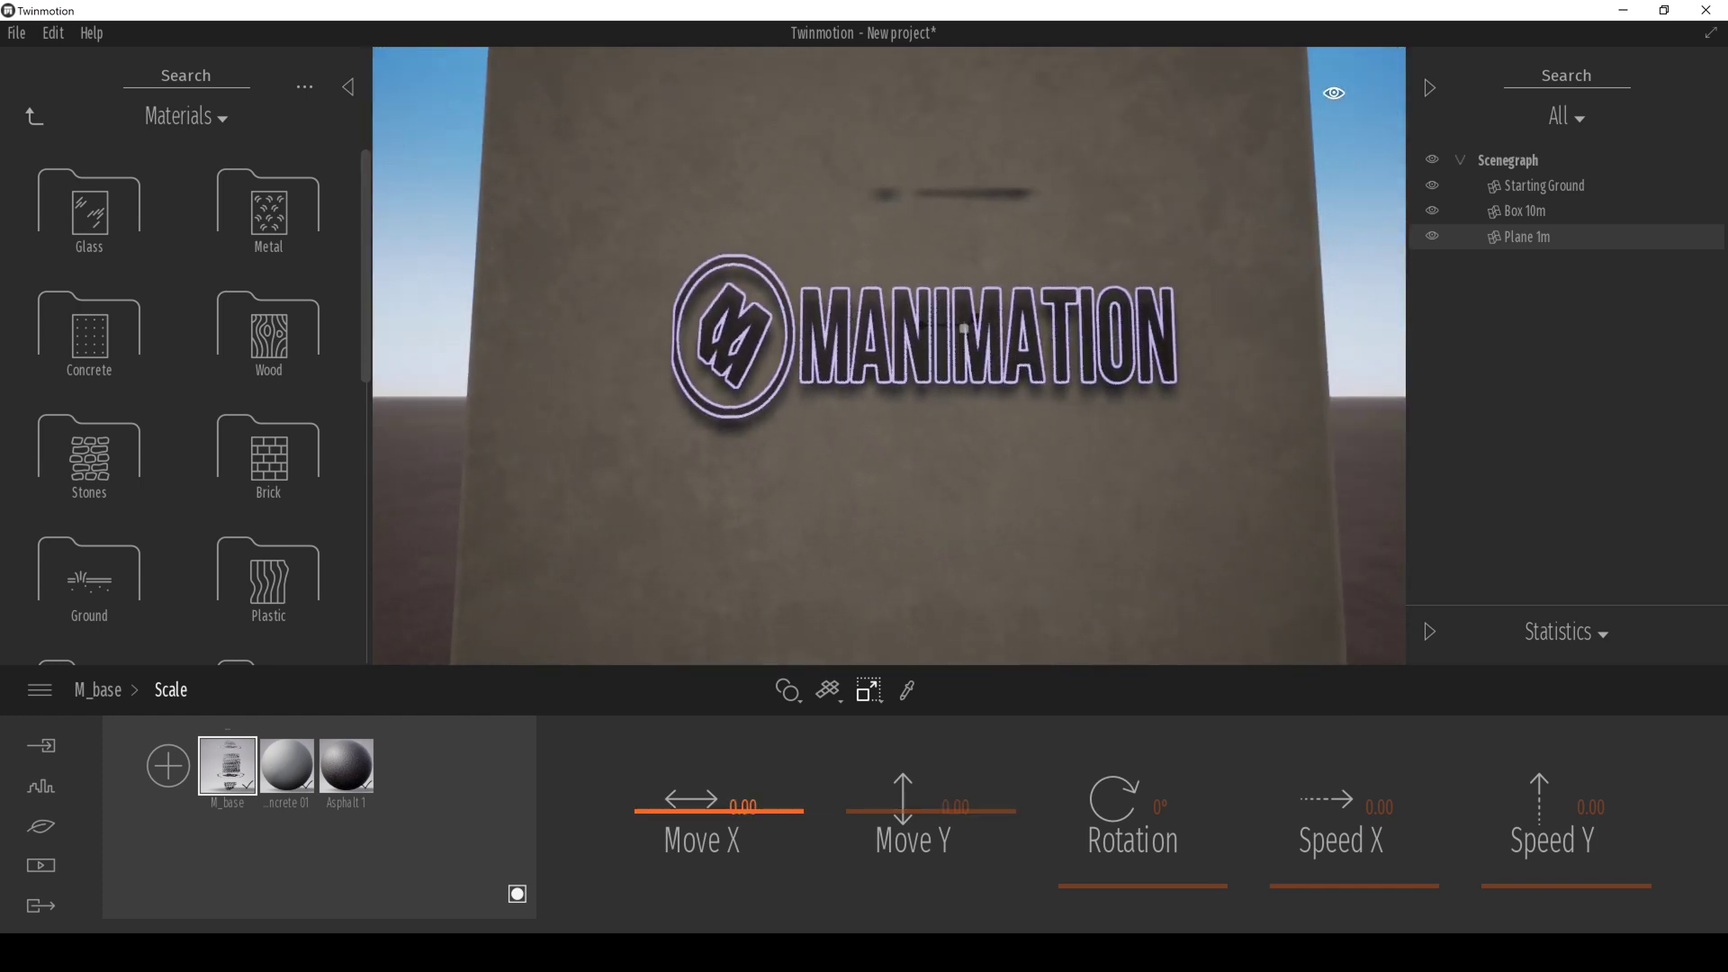
left_click_drag(719, 811, 712, 812)
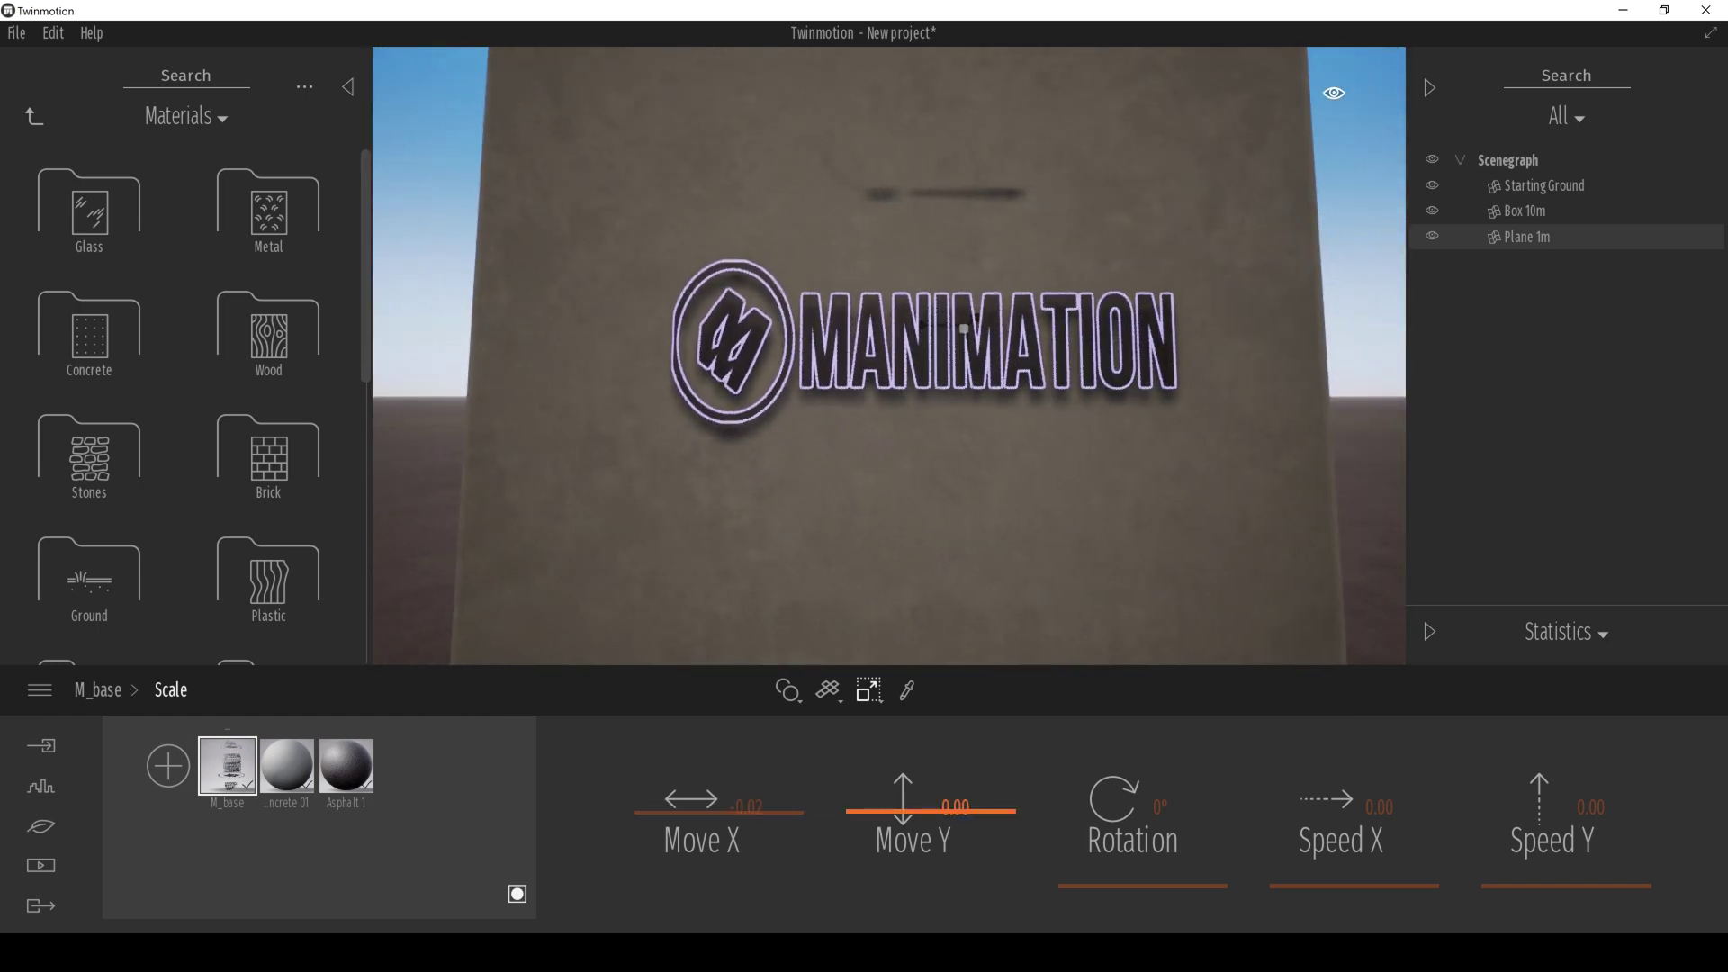
left_click_drag(931, 811, 931, 808)
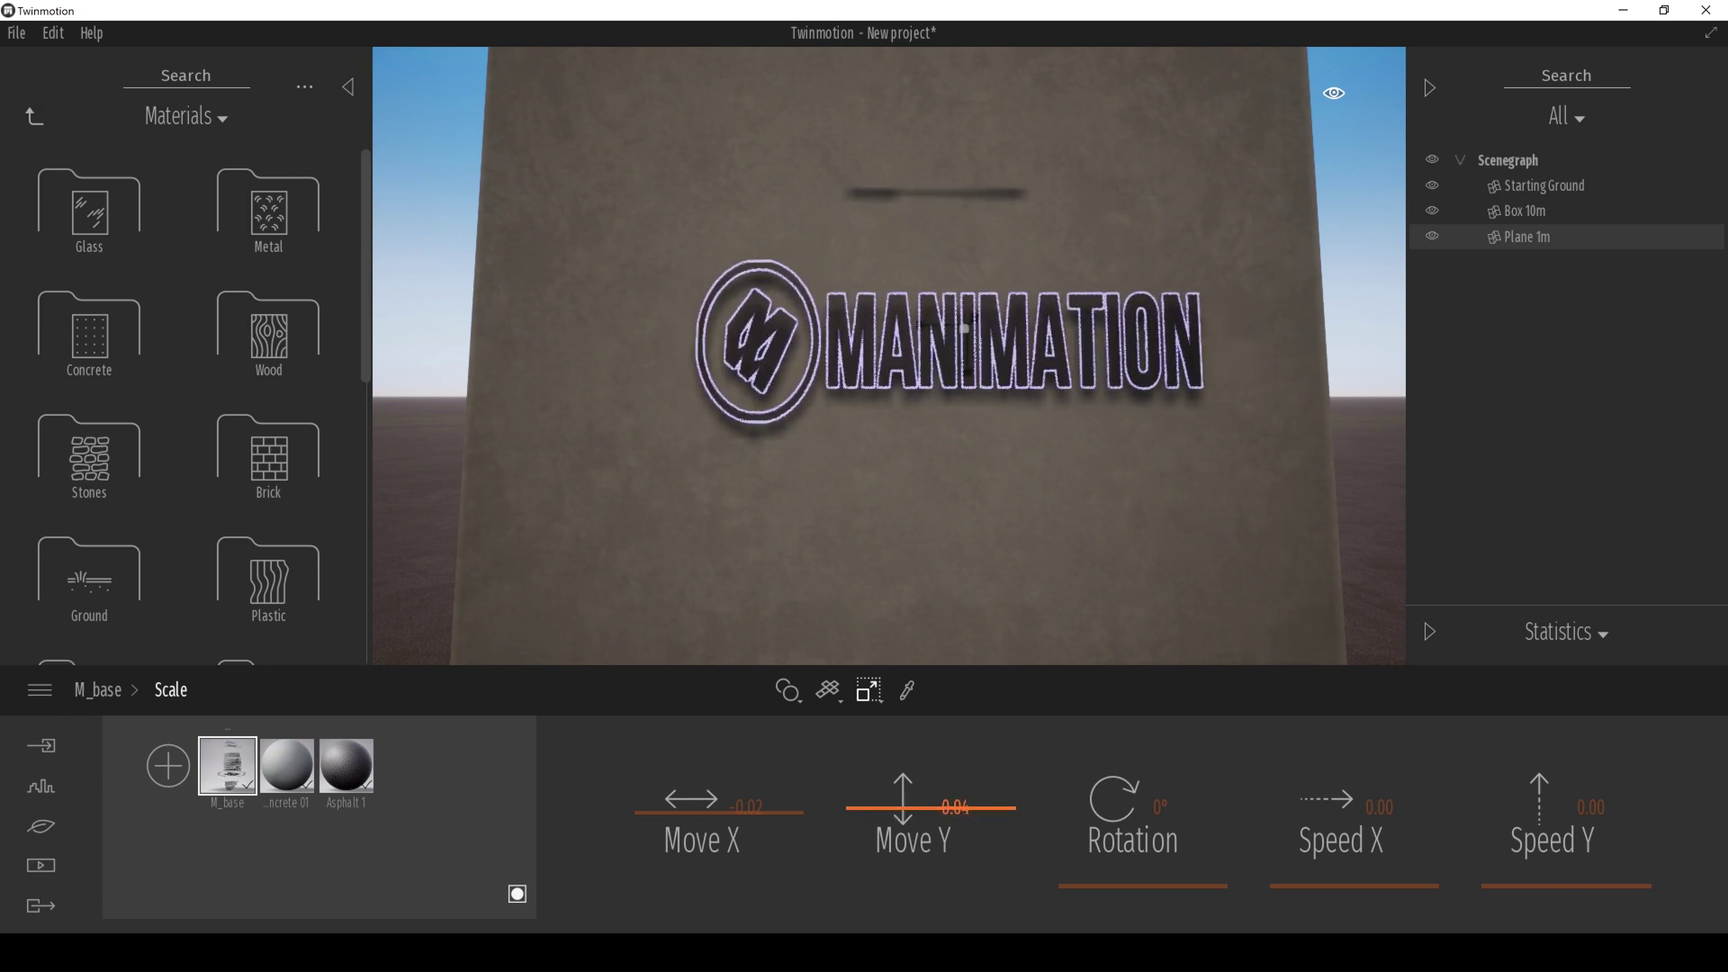
- Examine the gap and cast shadow between the logo plane and the wall from an angle
right_click_drag(936, 504, 675, 499)
key("w")
key("d")
key("s")
mouse_move(812, 330)
right_mouse_down()
mouse_move(850, 306)
mouse_move(810, 333)
right_mouse_up()
key("w")
key("s")
key("w")
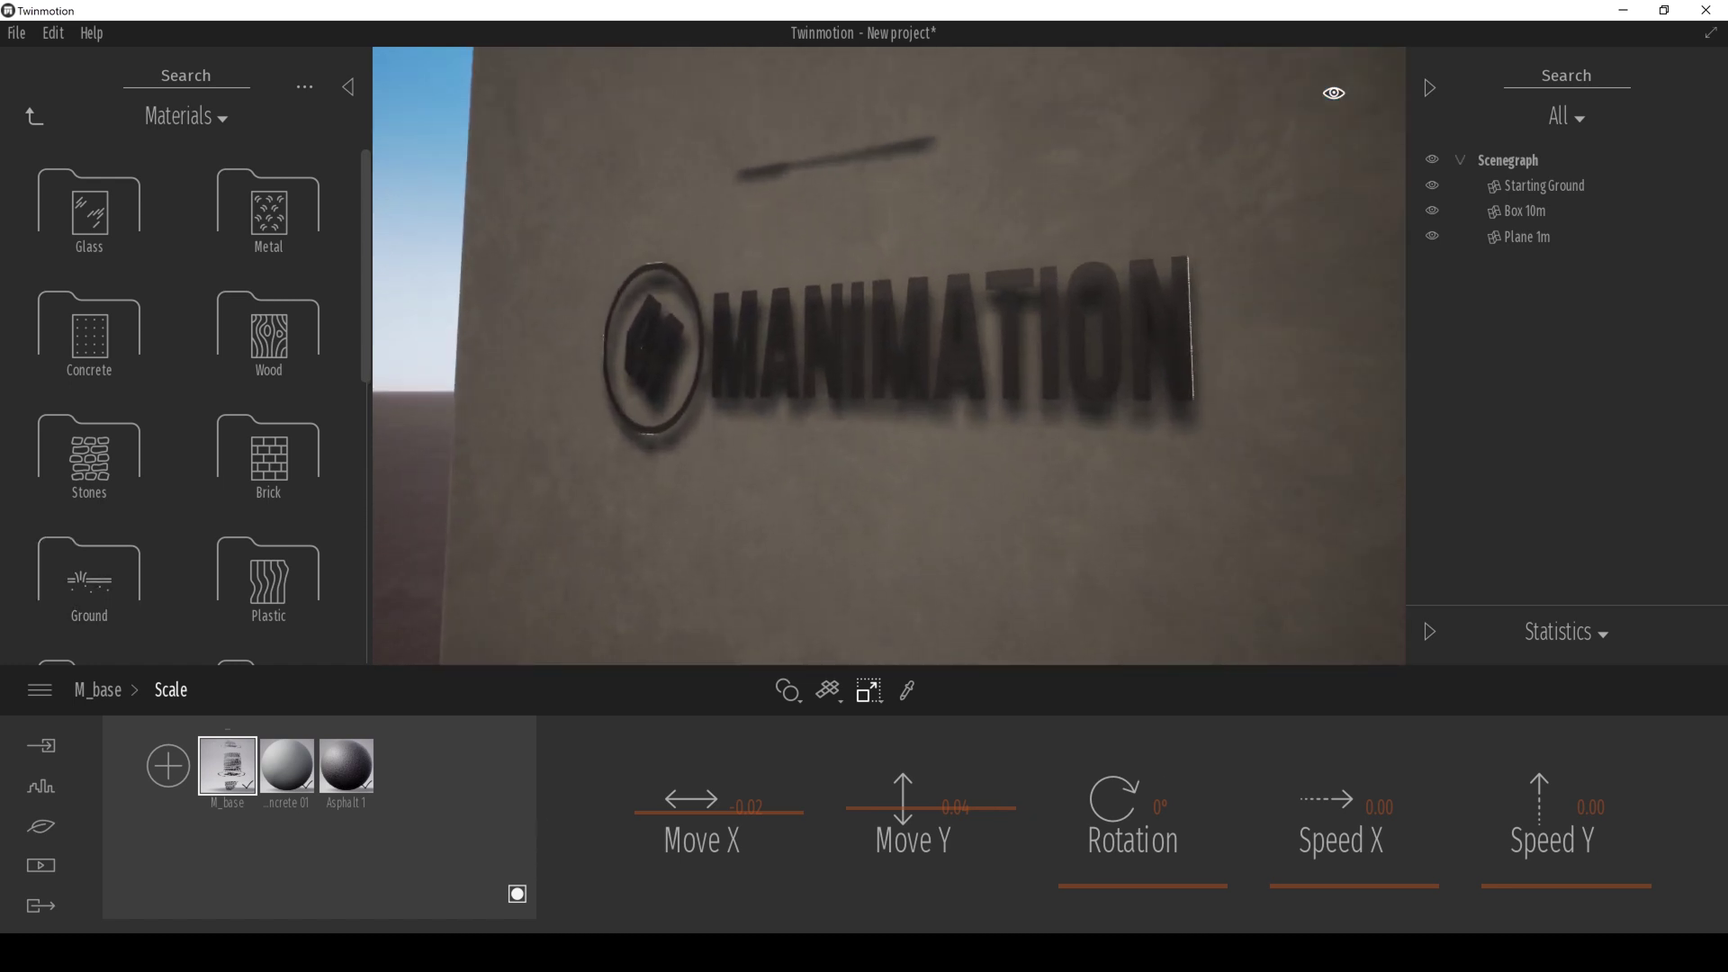
- Move the logo plane about 0.066 m toward the wall so it sits nearly flush, then deselect it
left_click(868, 690)
left_click(859, 641)
left_click(860, 324)
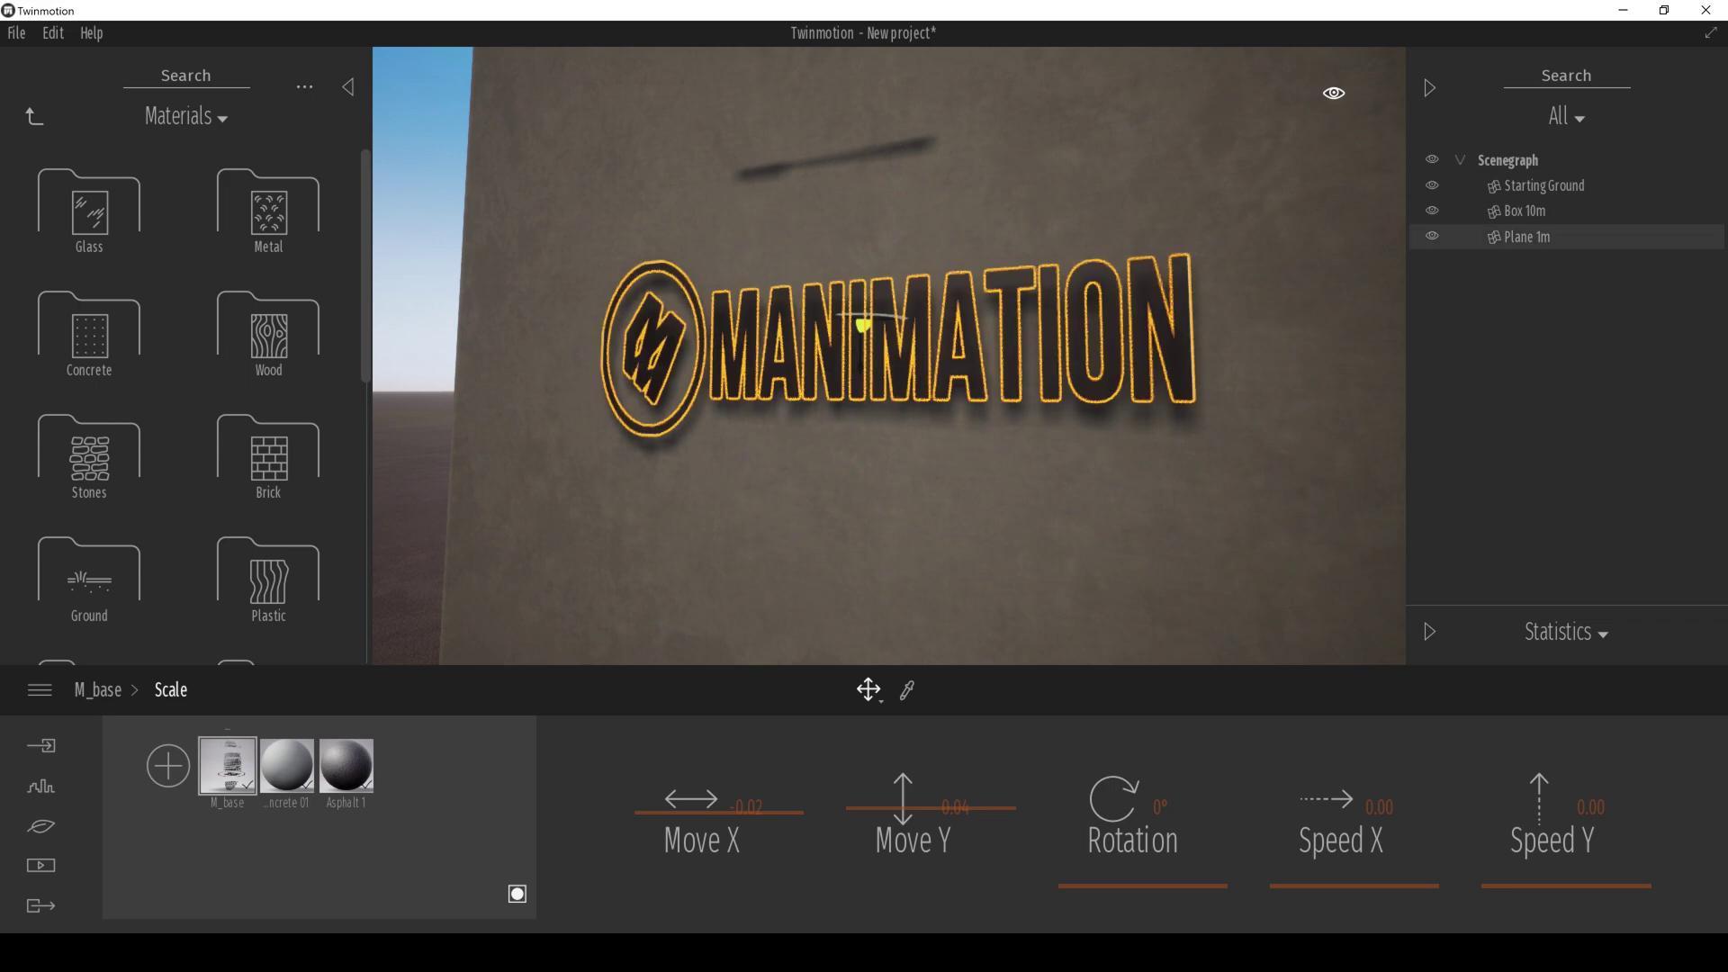
key("w")
right_click_drag(860, 324, 803, 302)
key("s")
key("d")
key("w")
key("w")
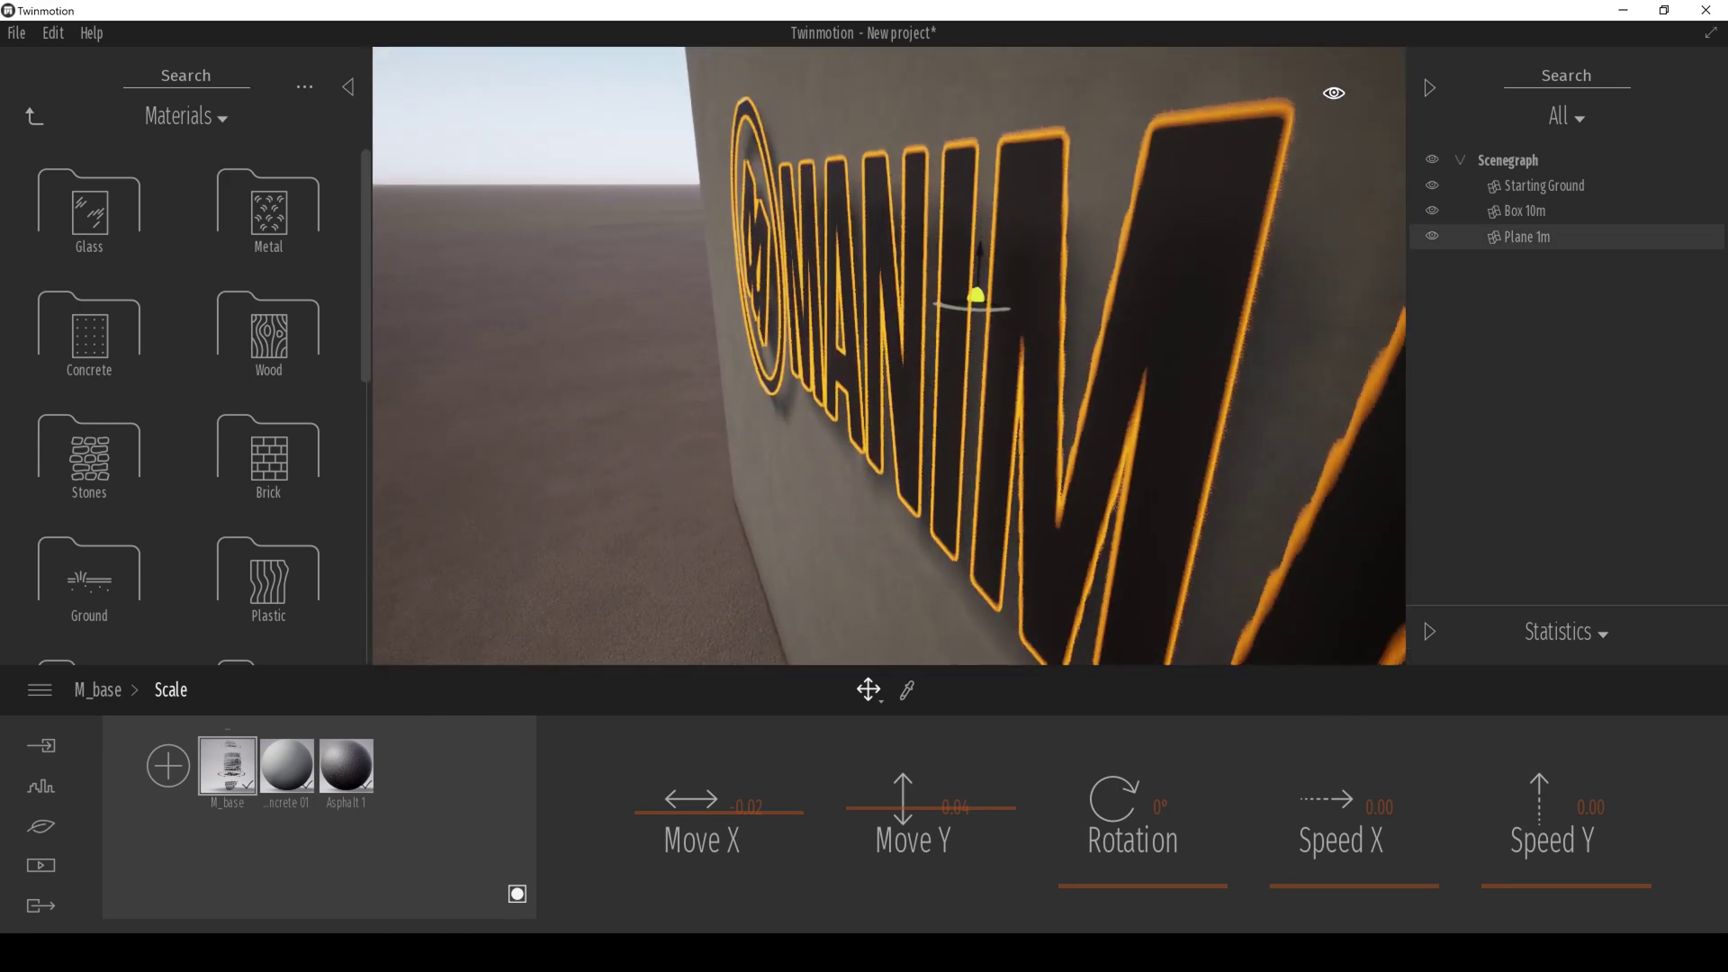
left_click_drag(968, 300, 1000, 291)
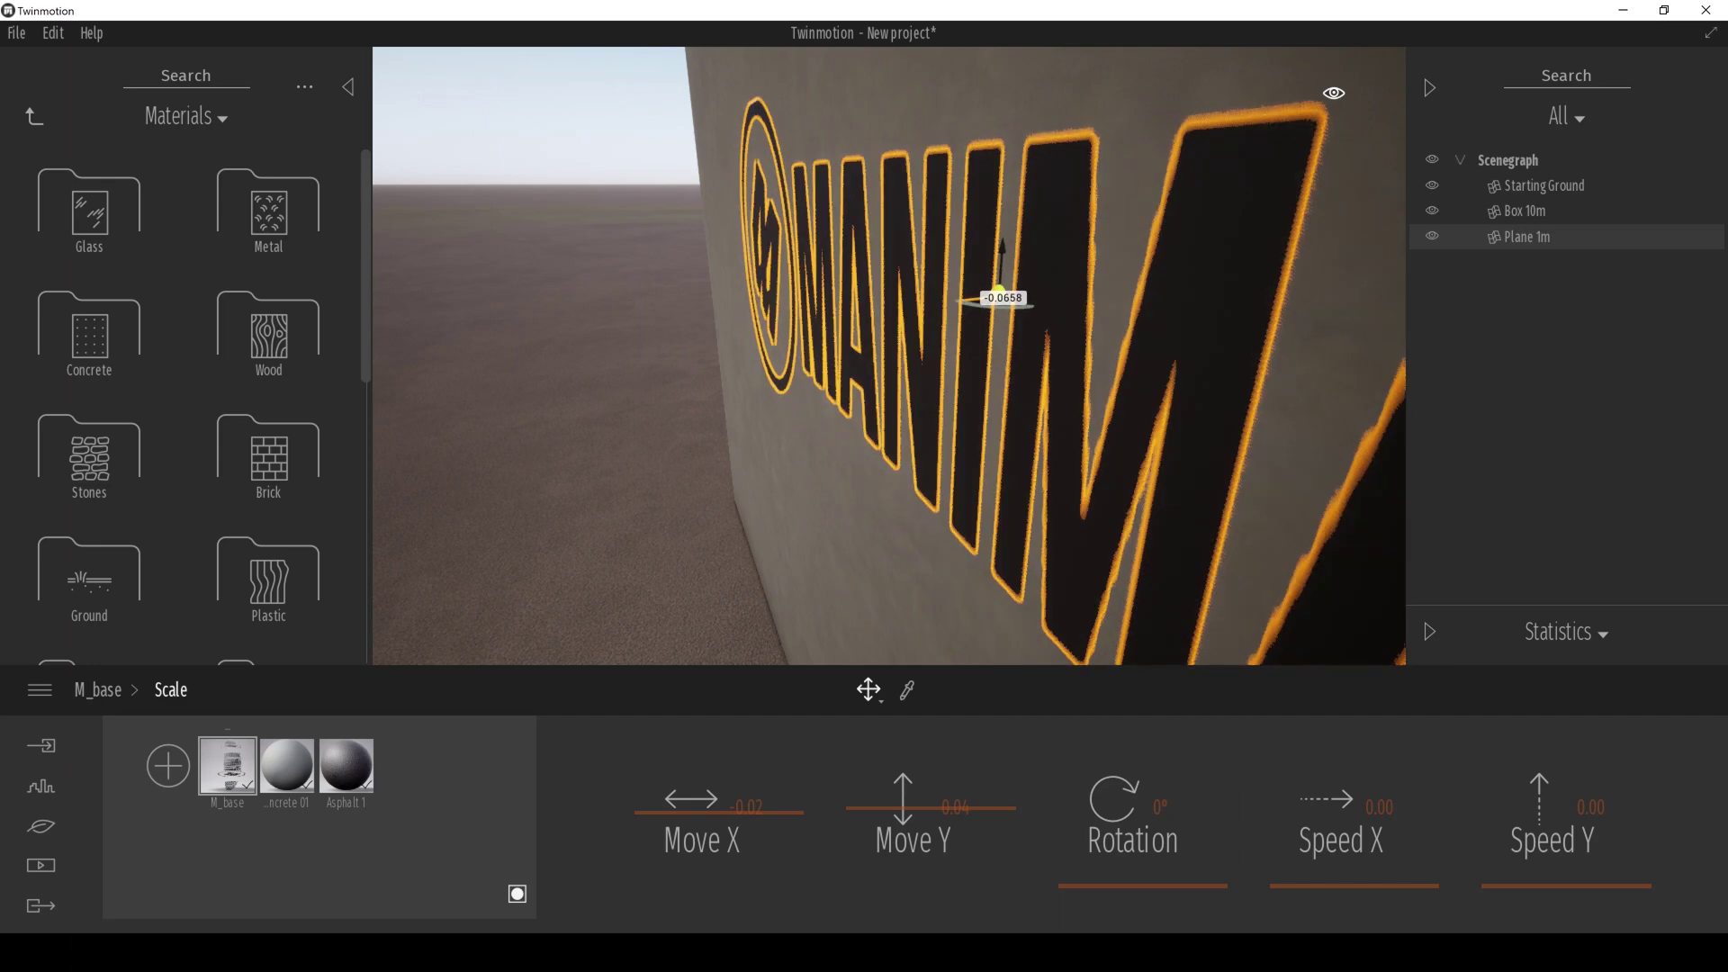
key("Escape")
- Inspect the flush logo on the wall from close up and from a distance
key("s")
right_click_drag(999, 290, 1134, 333)
key("w")
key("s")
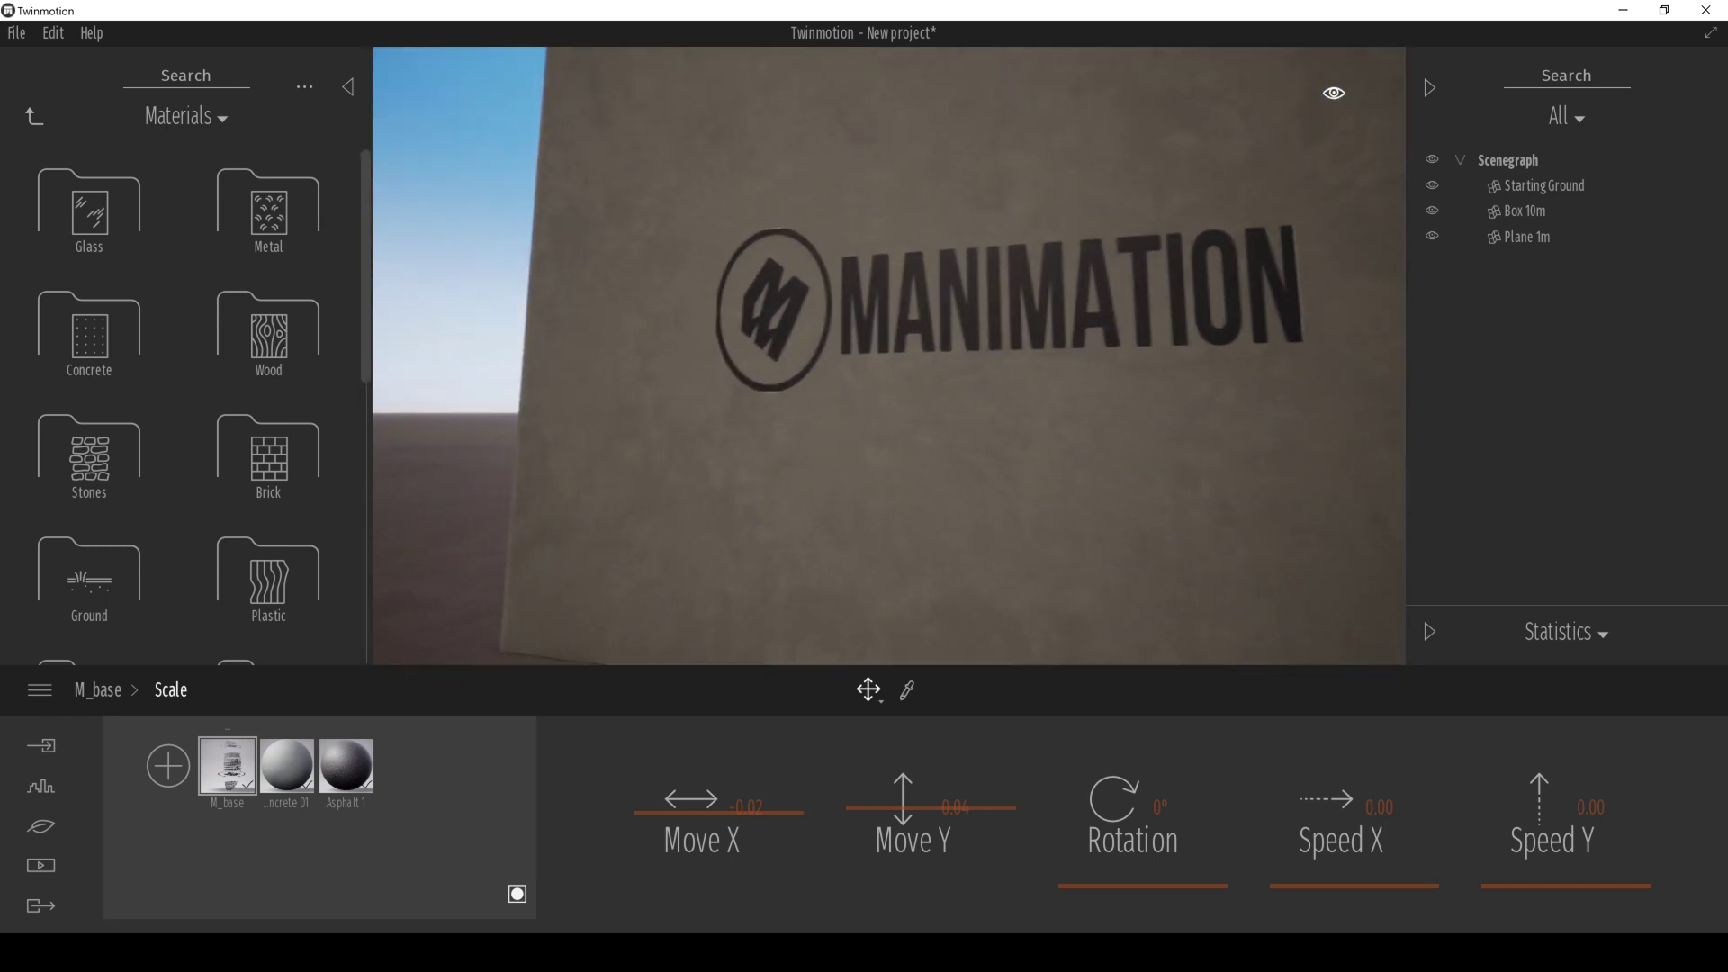
key("s")
key("d")
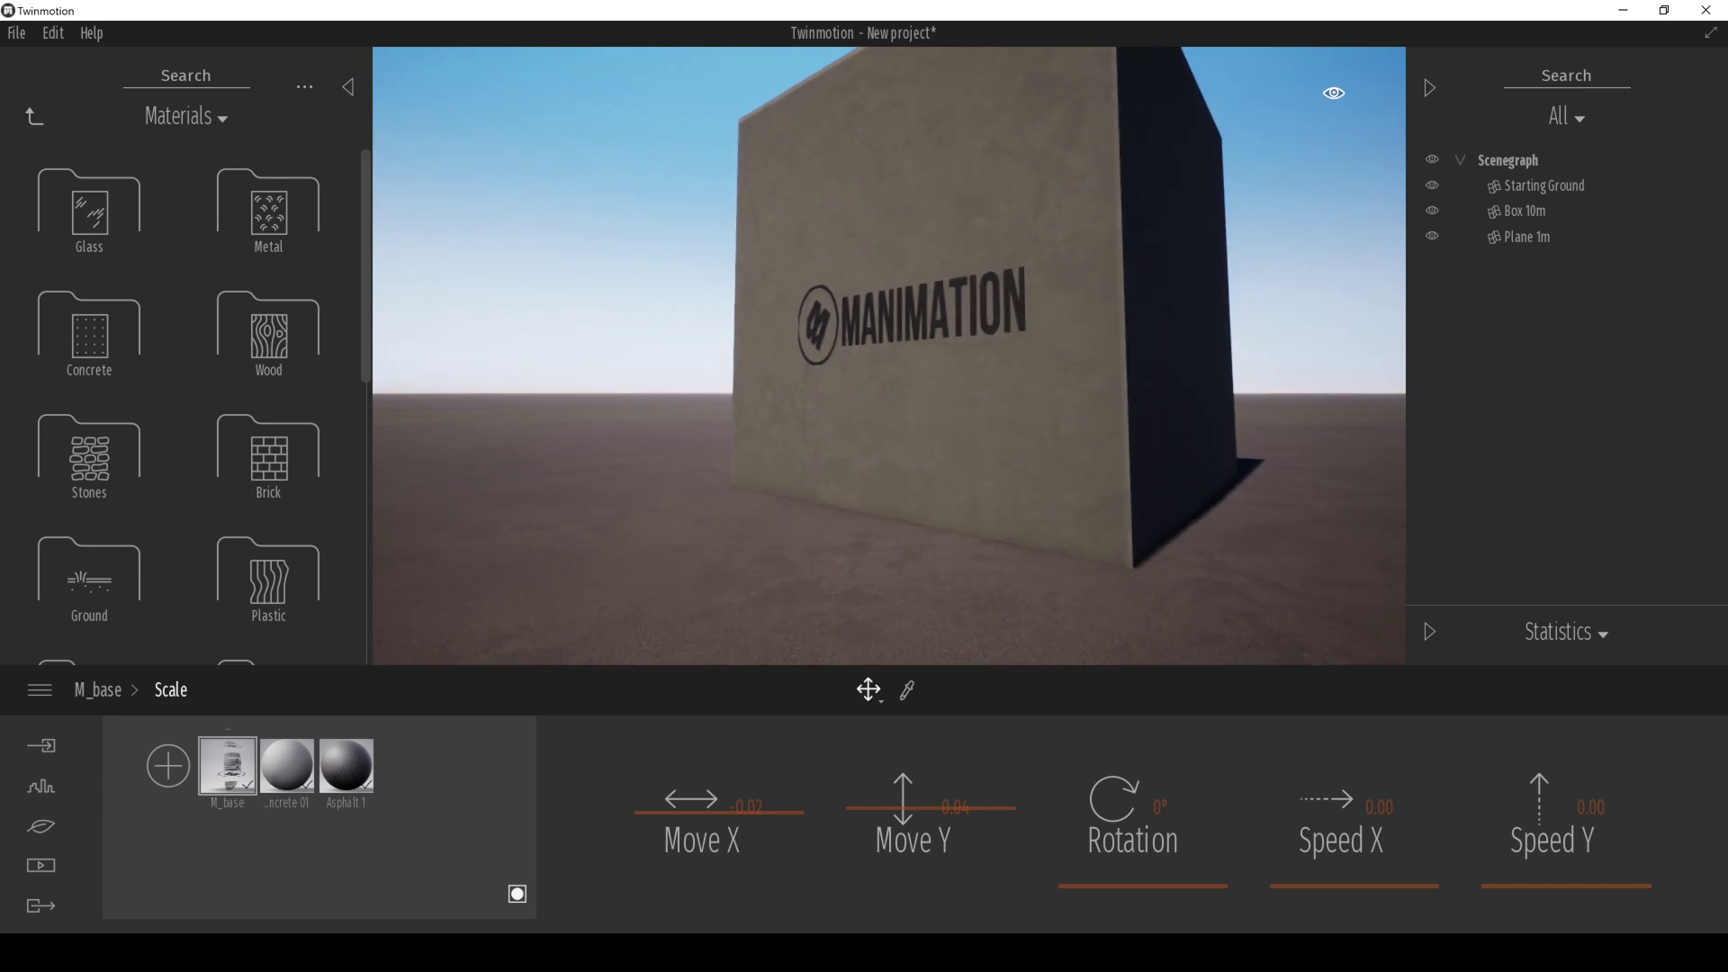
key("w")
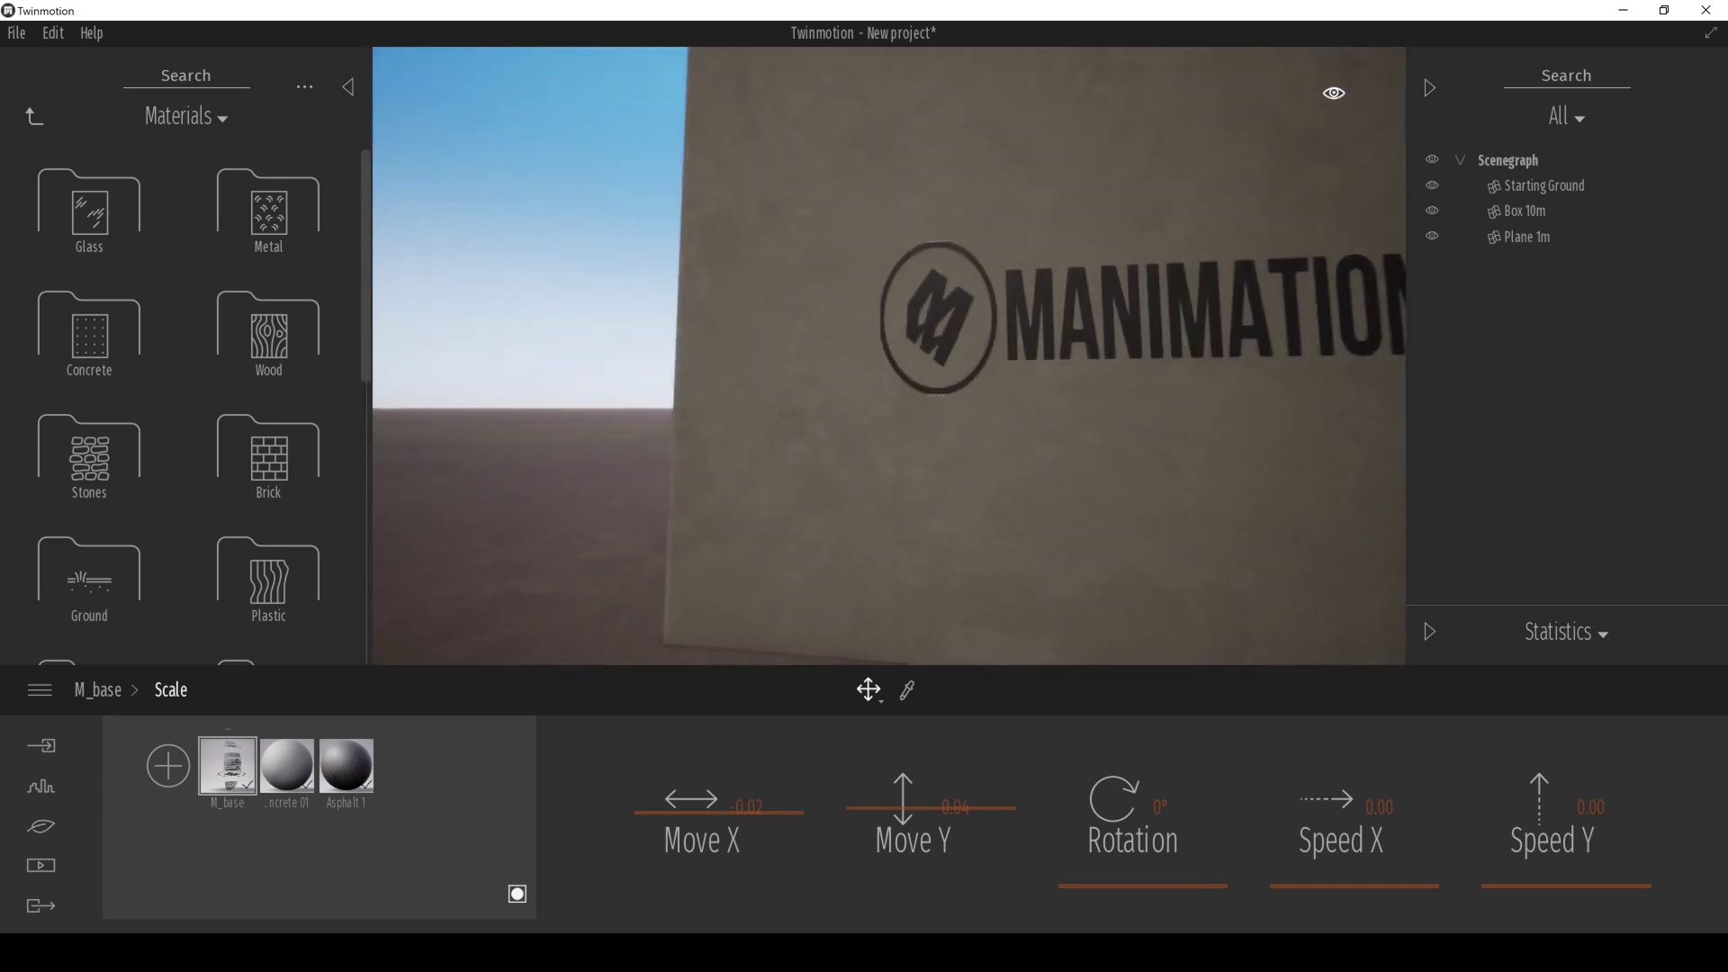
- Open the Decals collection within the Furnitures library
left_click(34, 116)
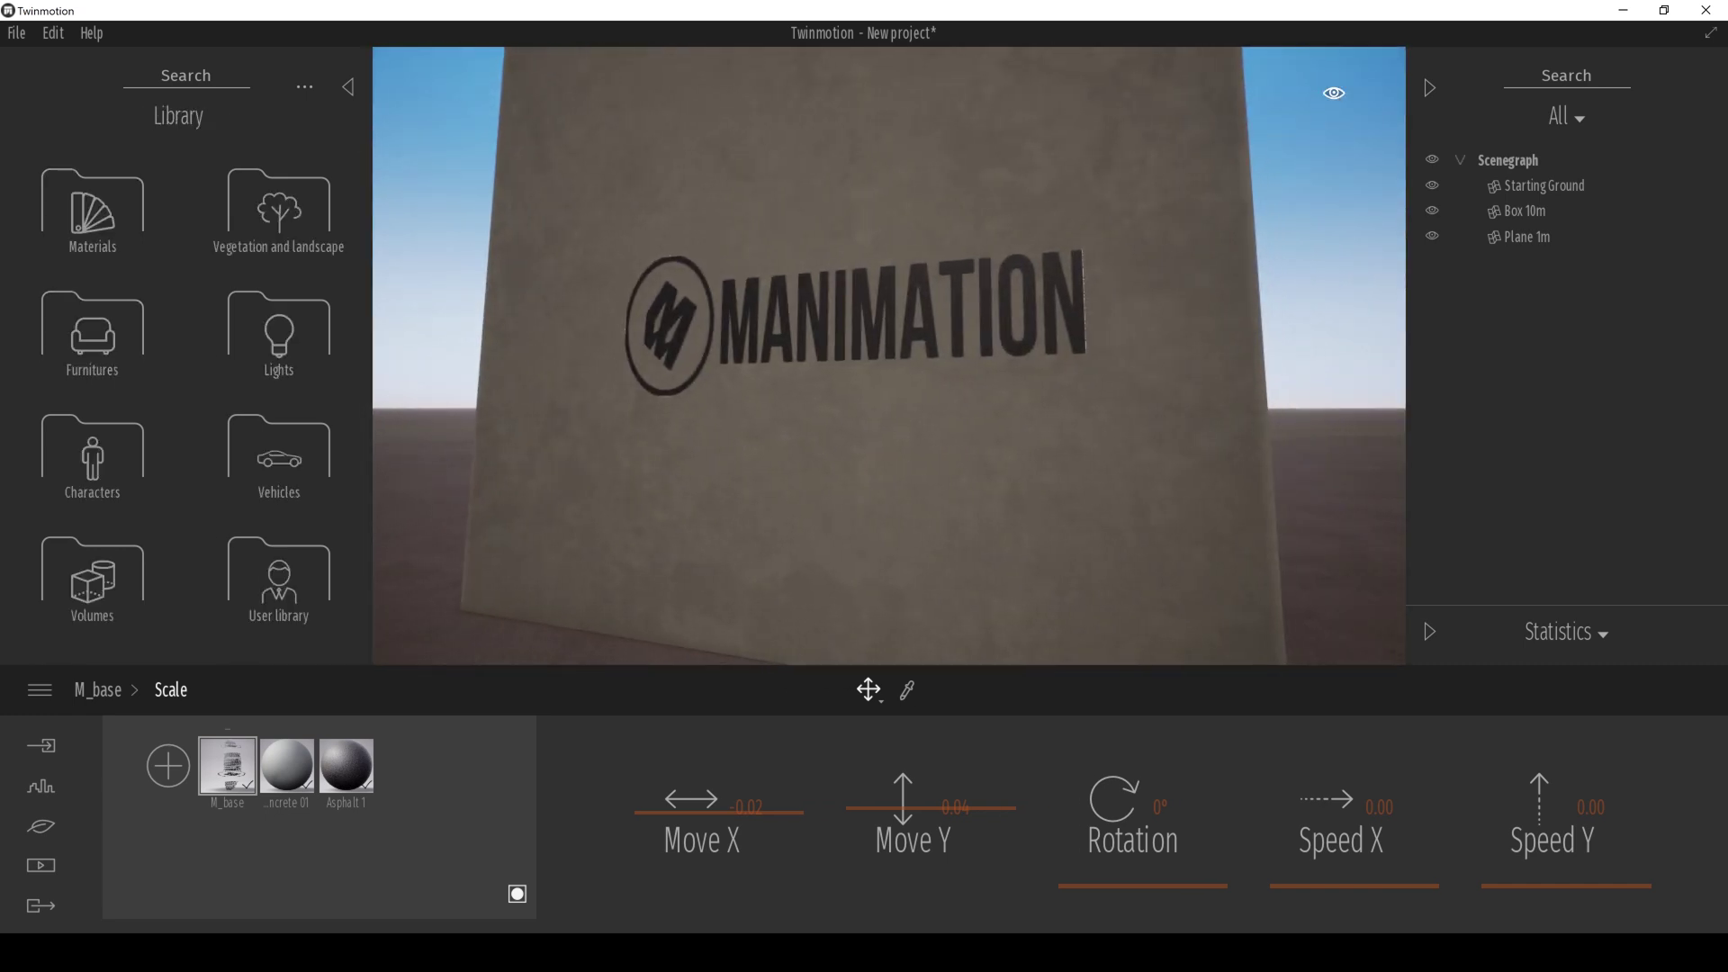
left_click(92, 450)
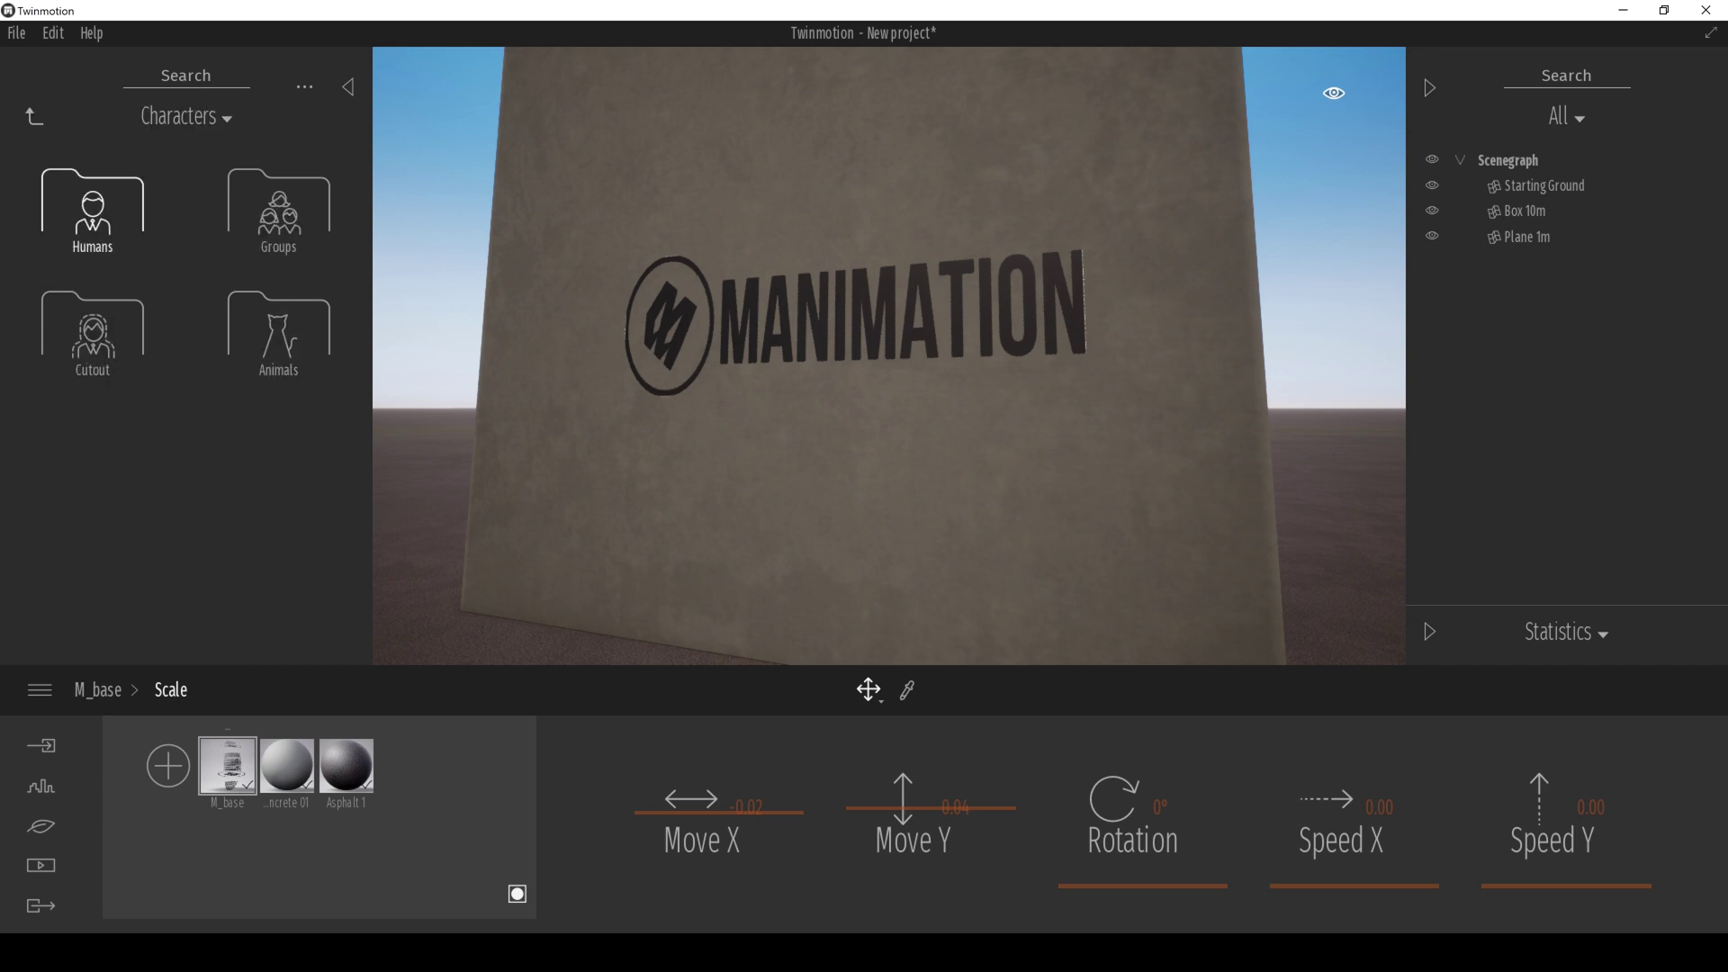
left_click(34, 116)
left_click(92, 328)
left_click(279, 333)
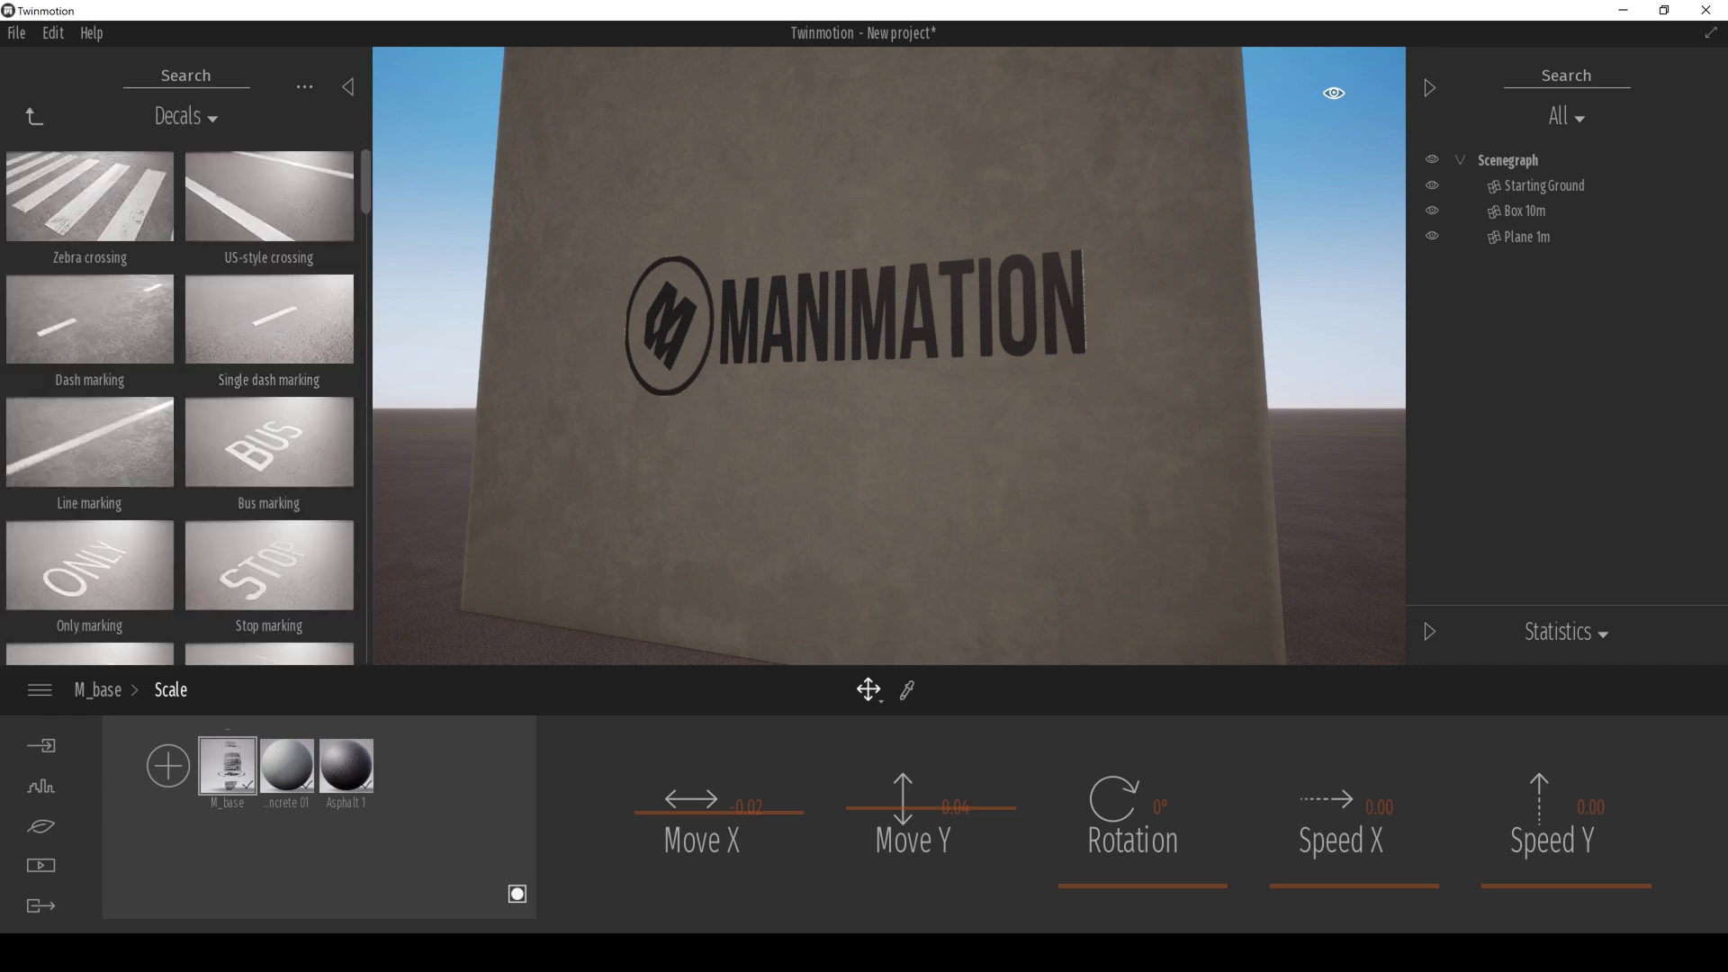
- Place a Stains 4 decal over the last letters of the logo and set its opacity to 59%
scroll(180, 405, "down", 3)
scroll(180, 405, "up", 5)
scroll(180, 405, "down", 5)
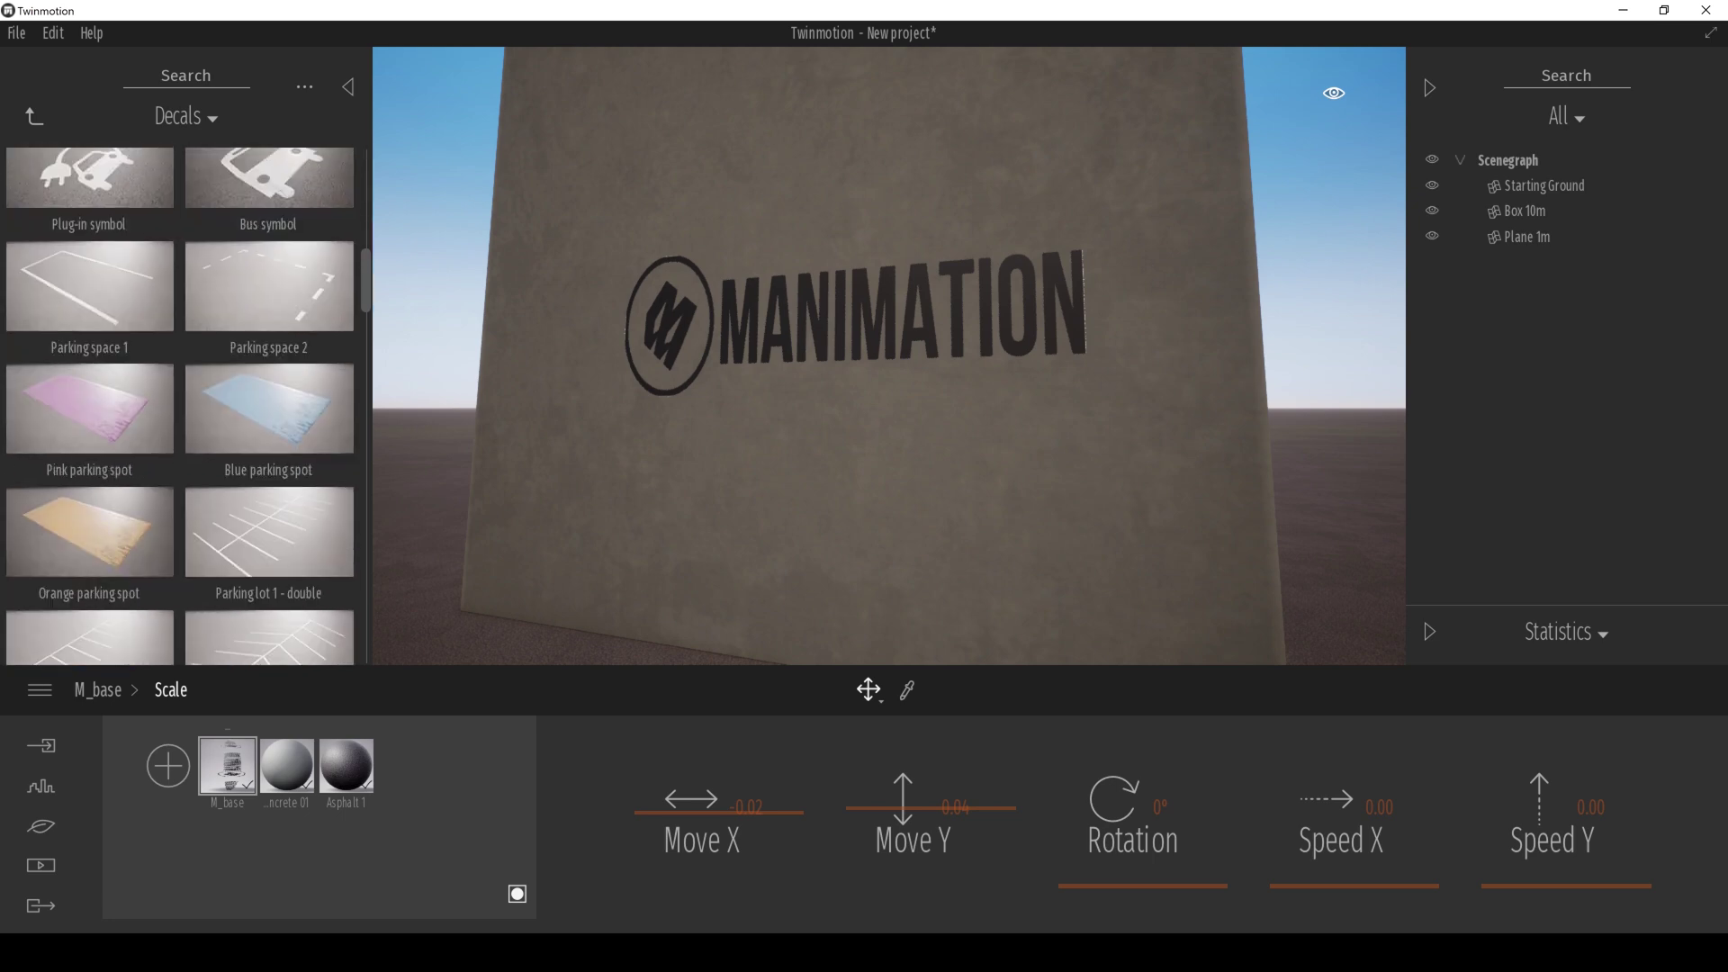
scroll(180, 405, "down", 8)
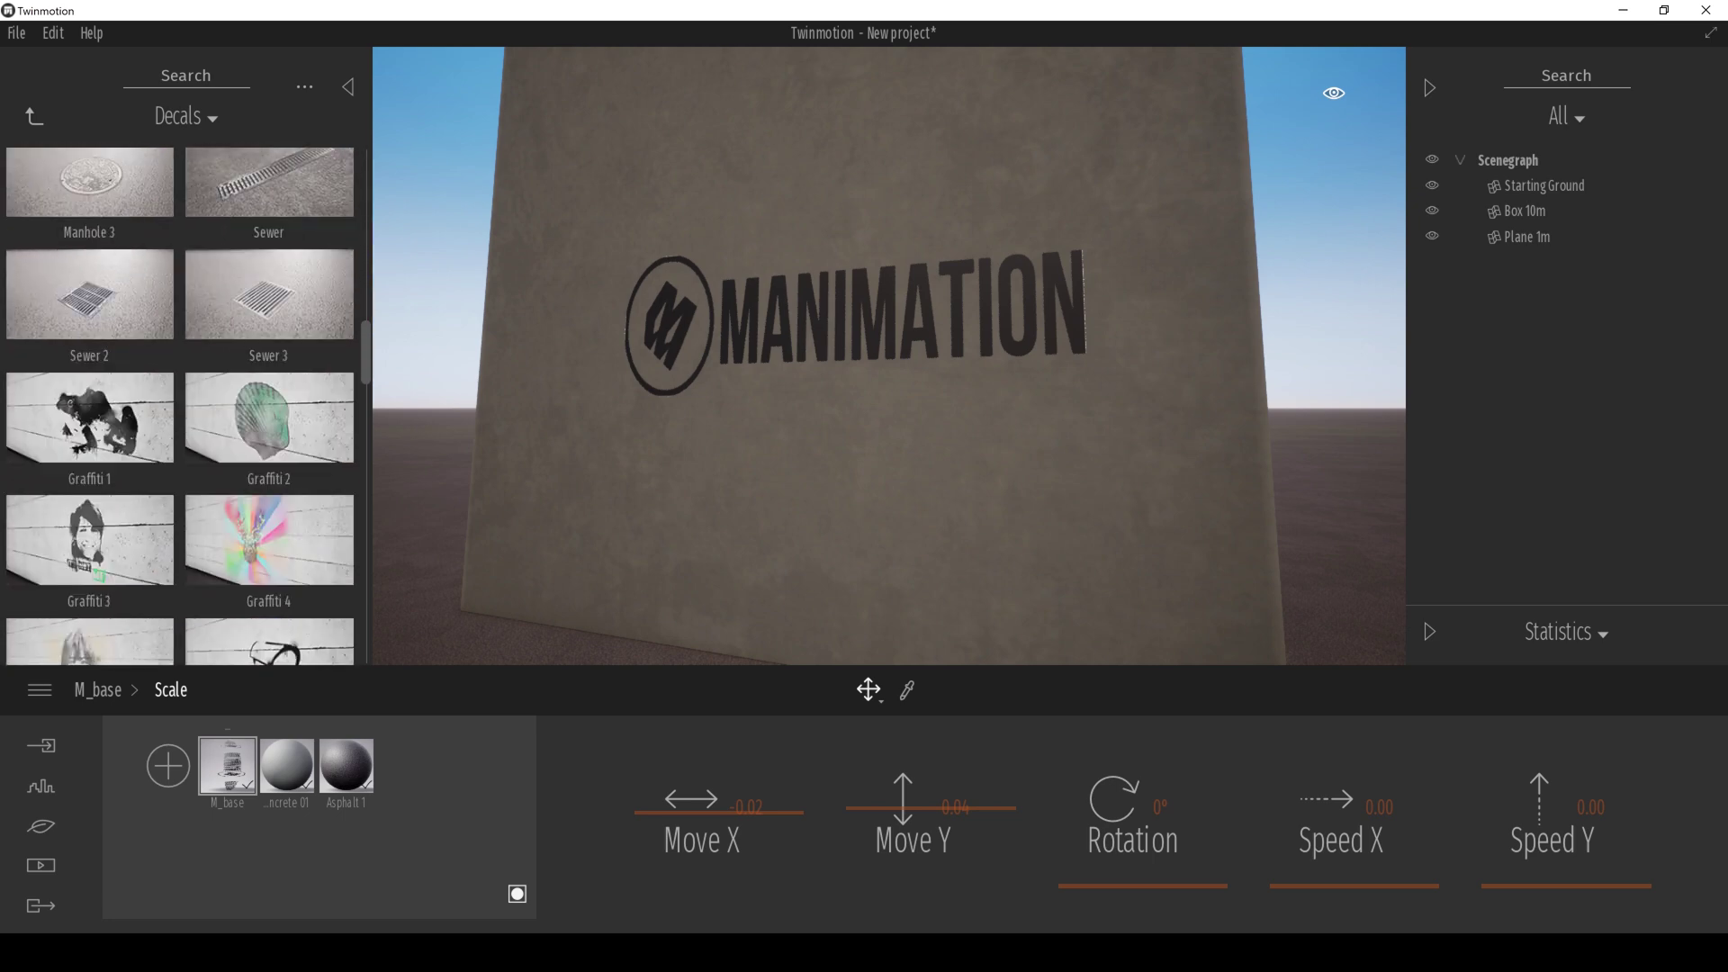
scroll(180, 405, "down", 8)
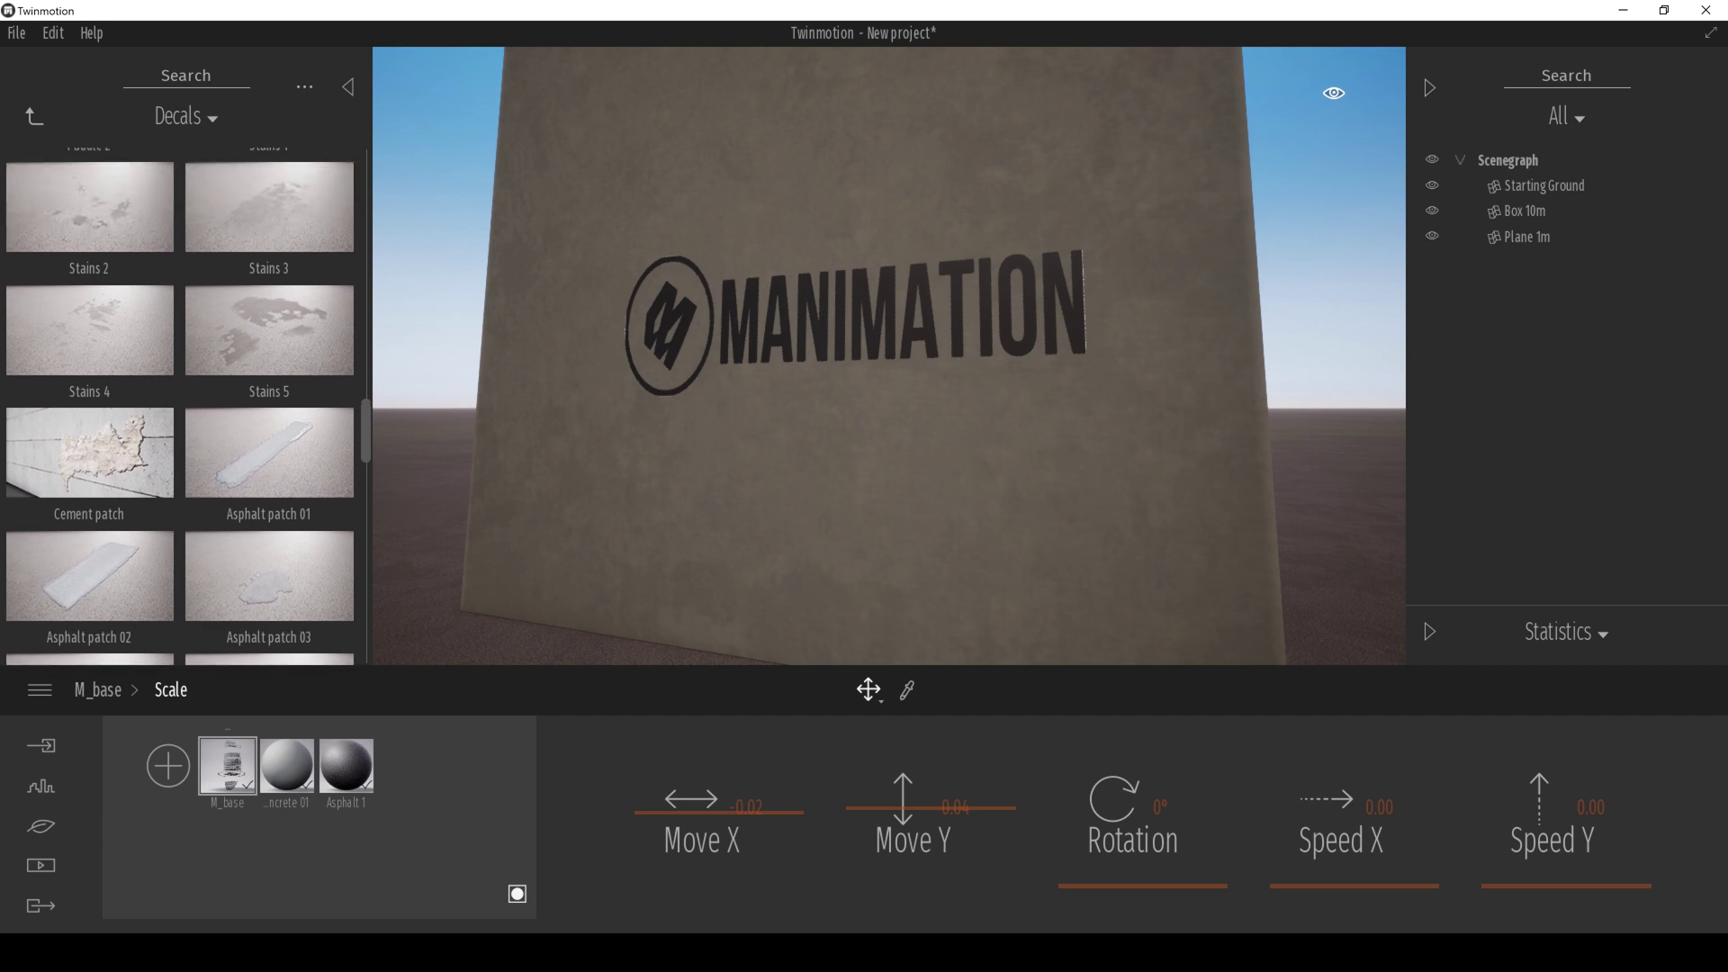
scroll(180, 405, "up", 8)
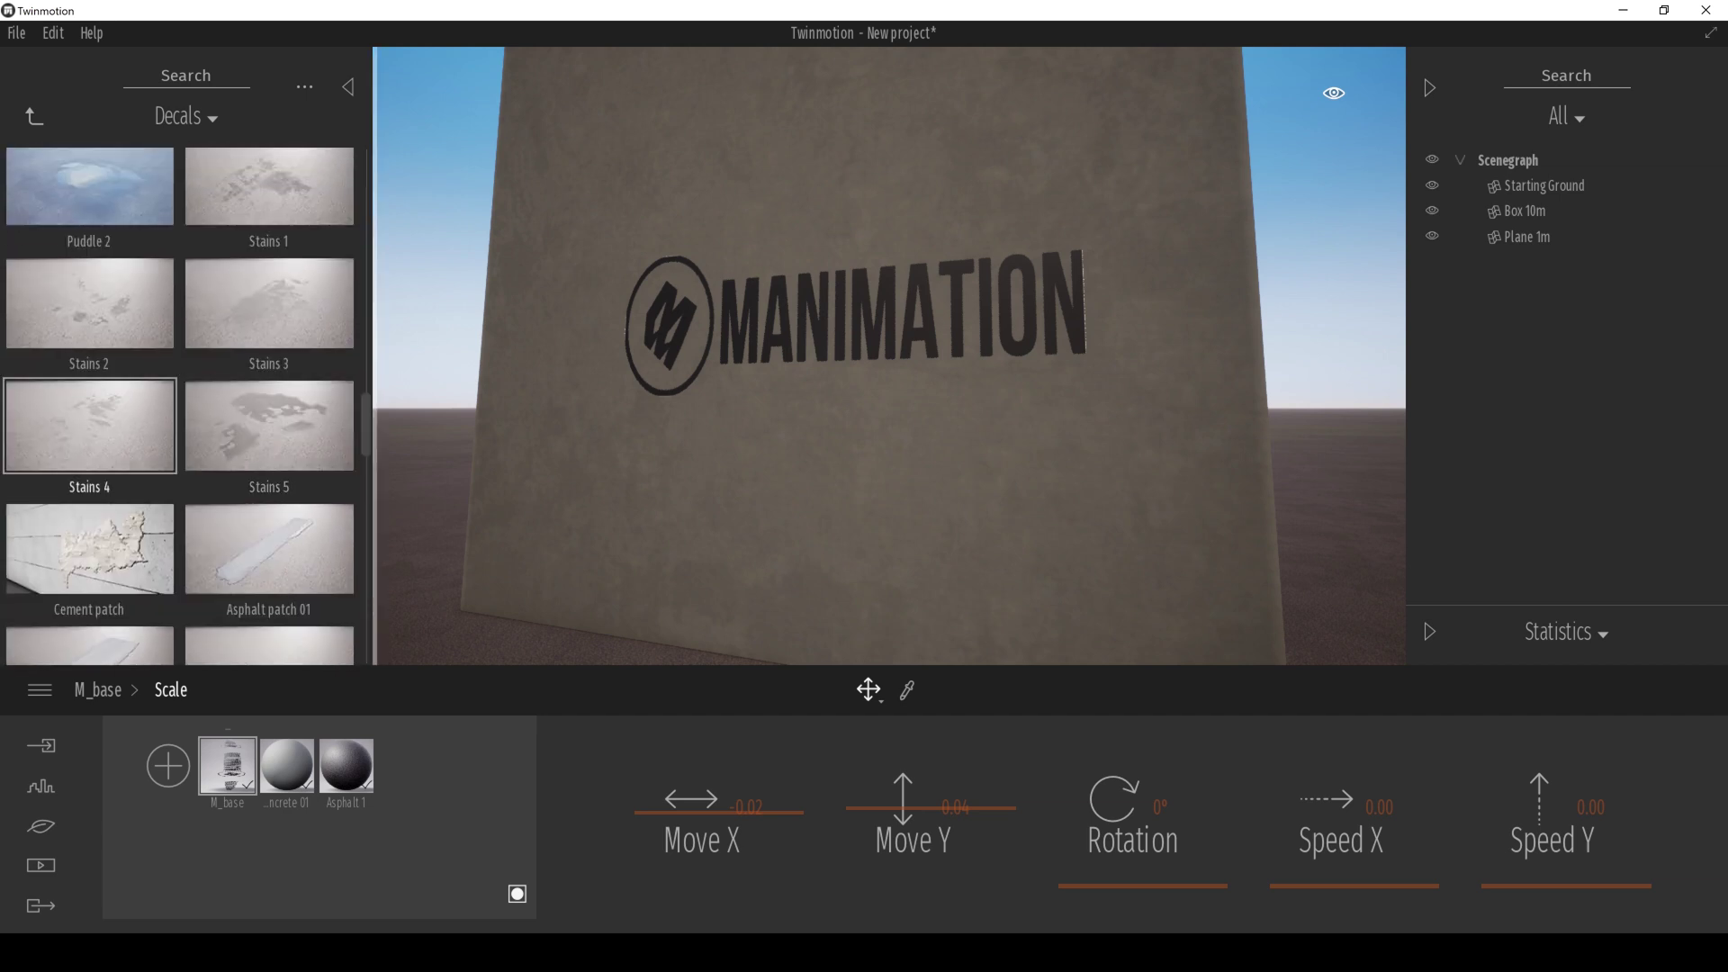
left_click_drag(90, 425, 1035, 371)
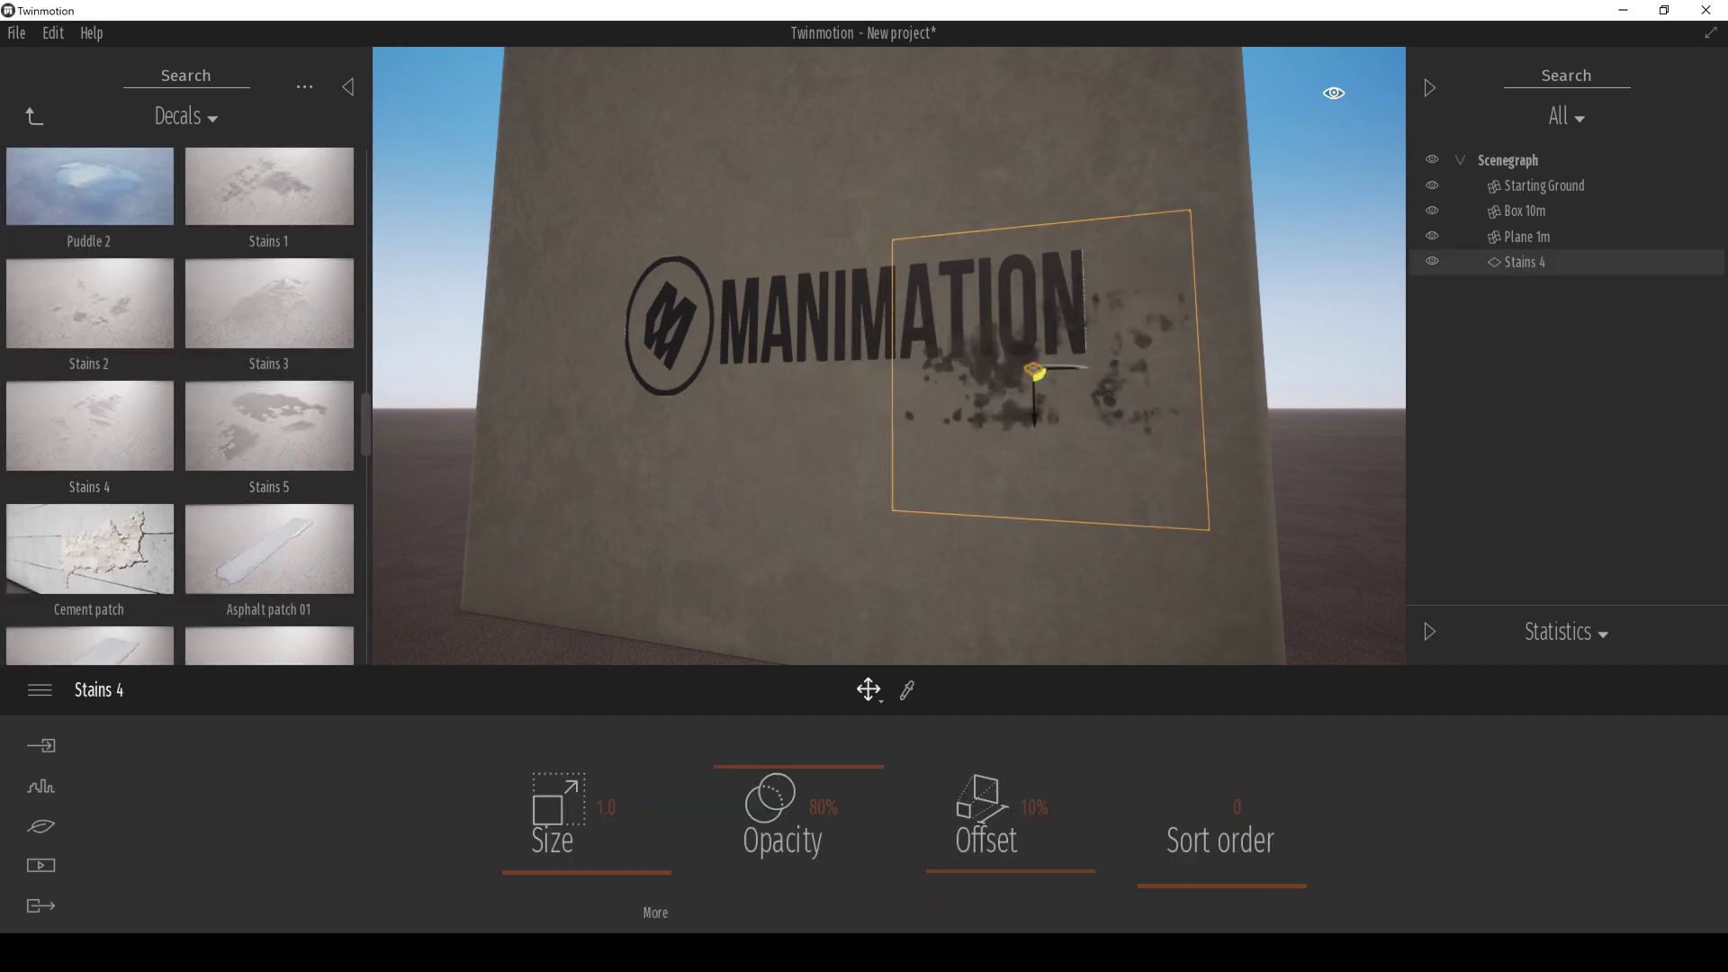
left_click_drag(798, 766, 798, 798)
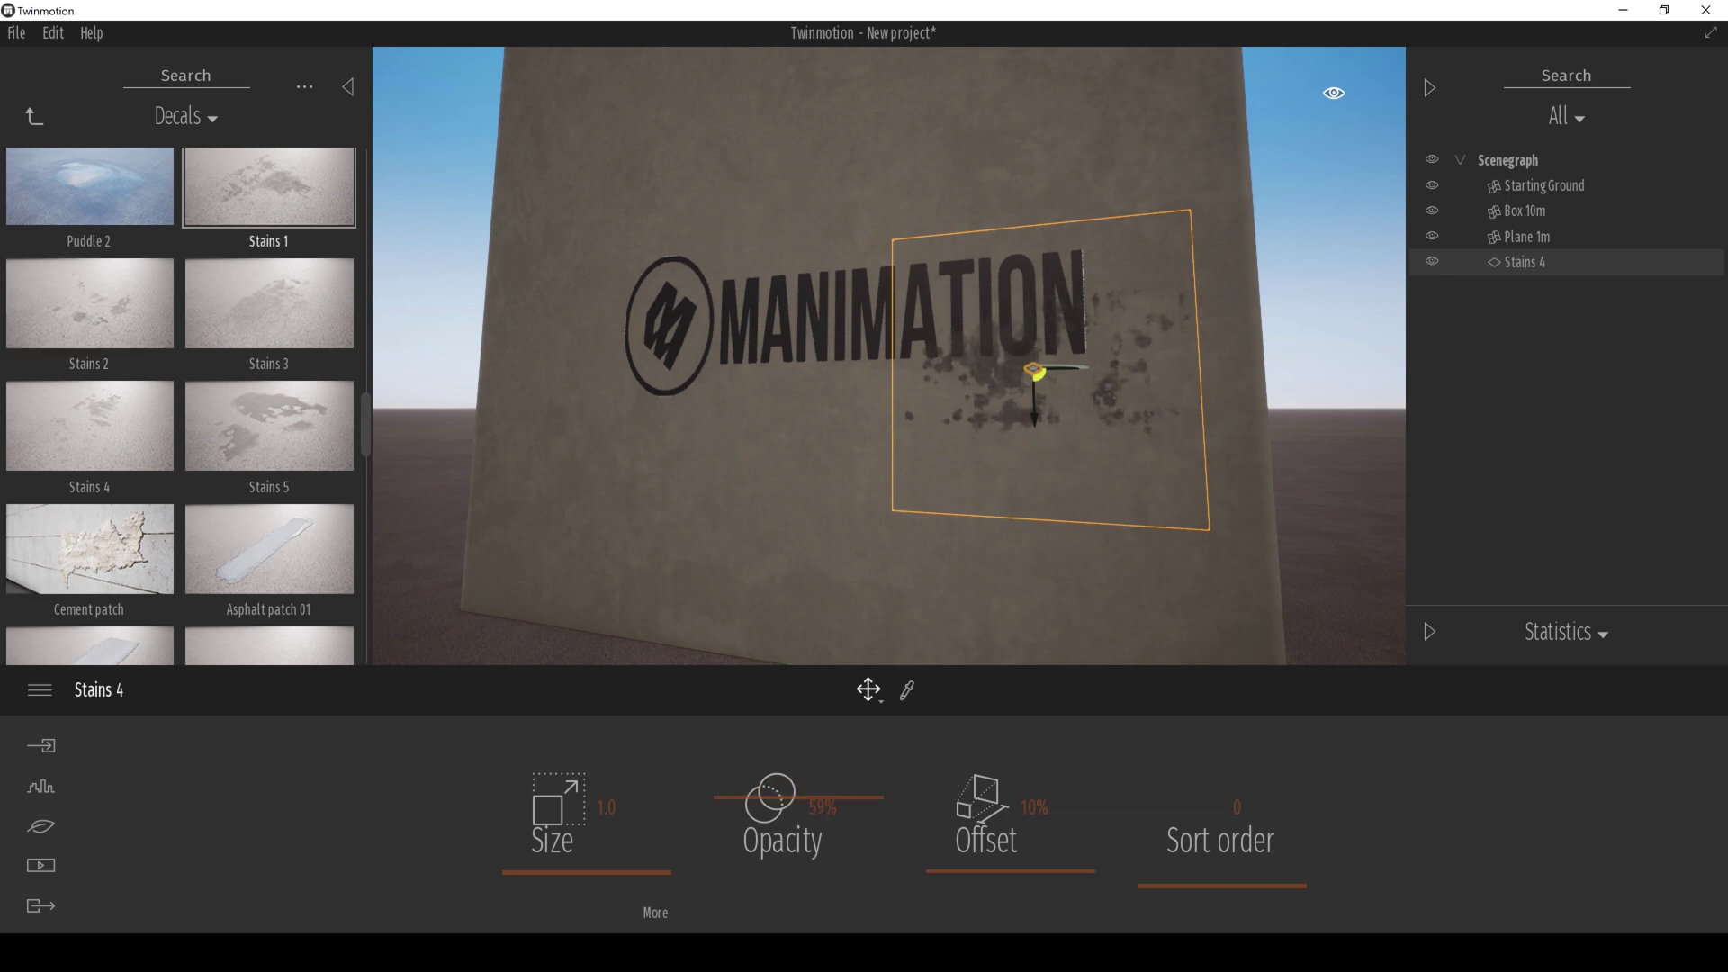
- Place Stains 1 decals over the round emblem and above the lettering, reducing the first's opacity and setting the second's to 33%
left_click_drag(269, 187, 634, 339)
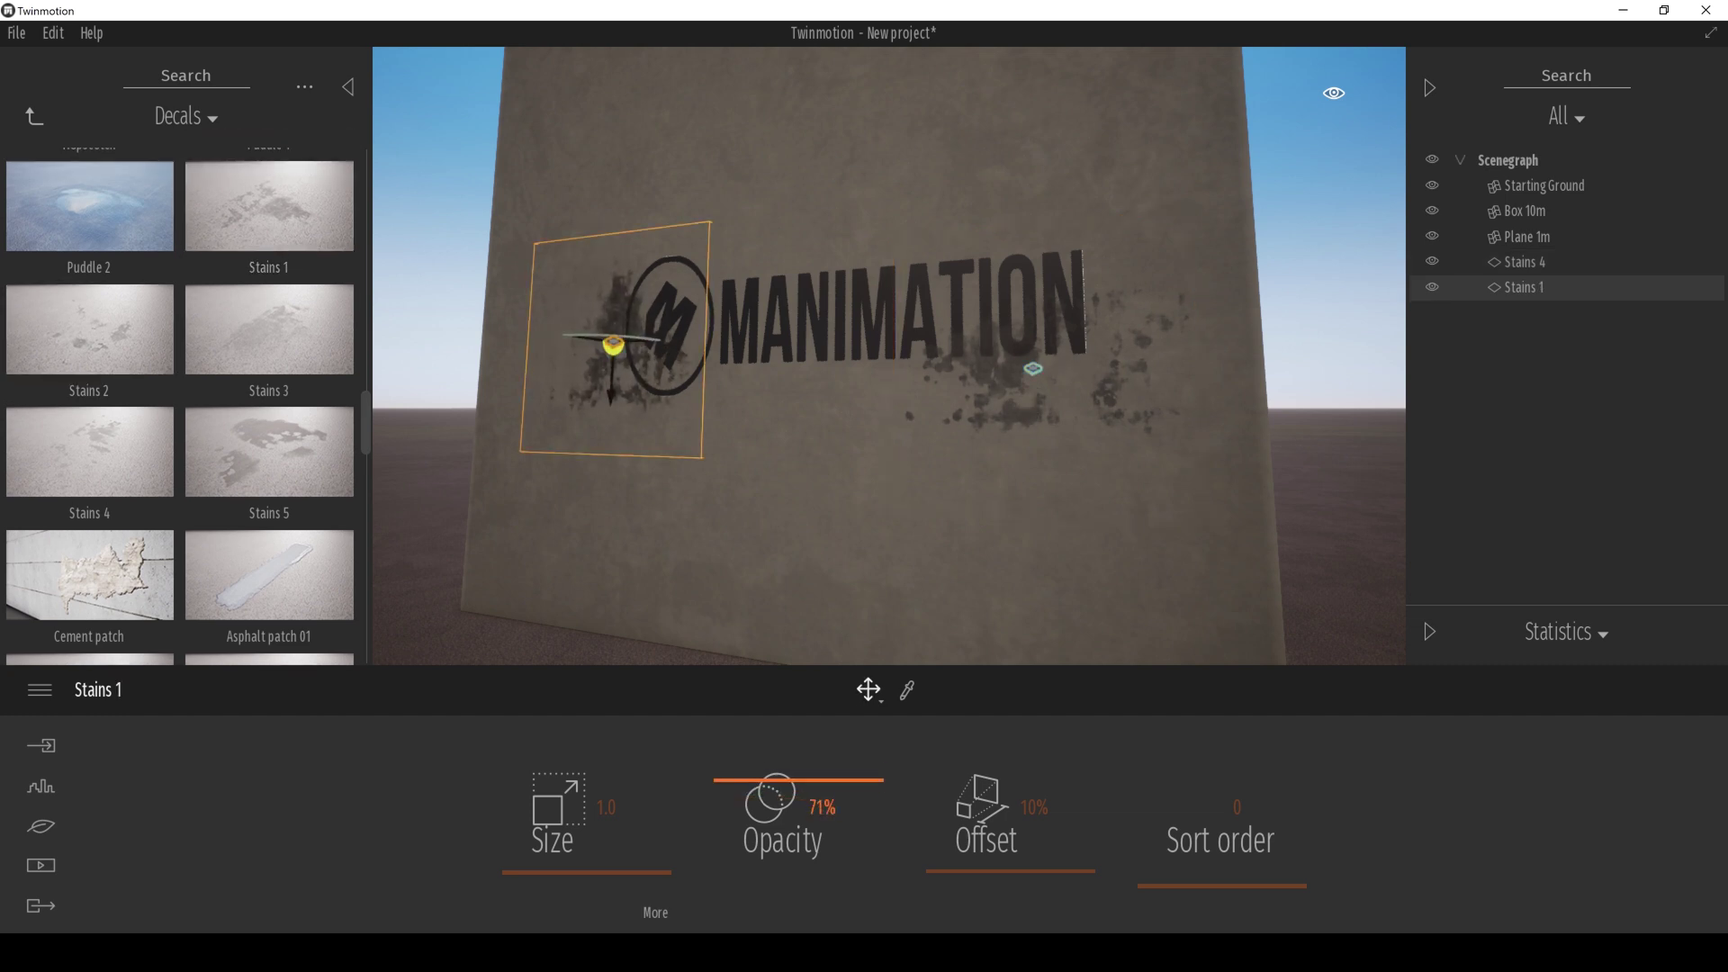
left_click_drag(798, 780, 799, 820)
left_click_drag(269, 209, 919, 209)
left_click_drag(798, 749, 799, 832)
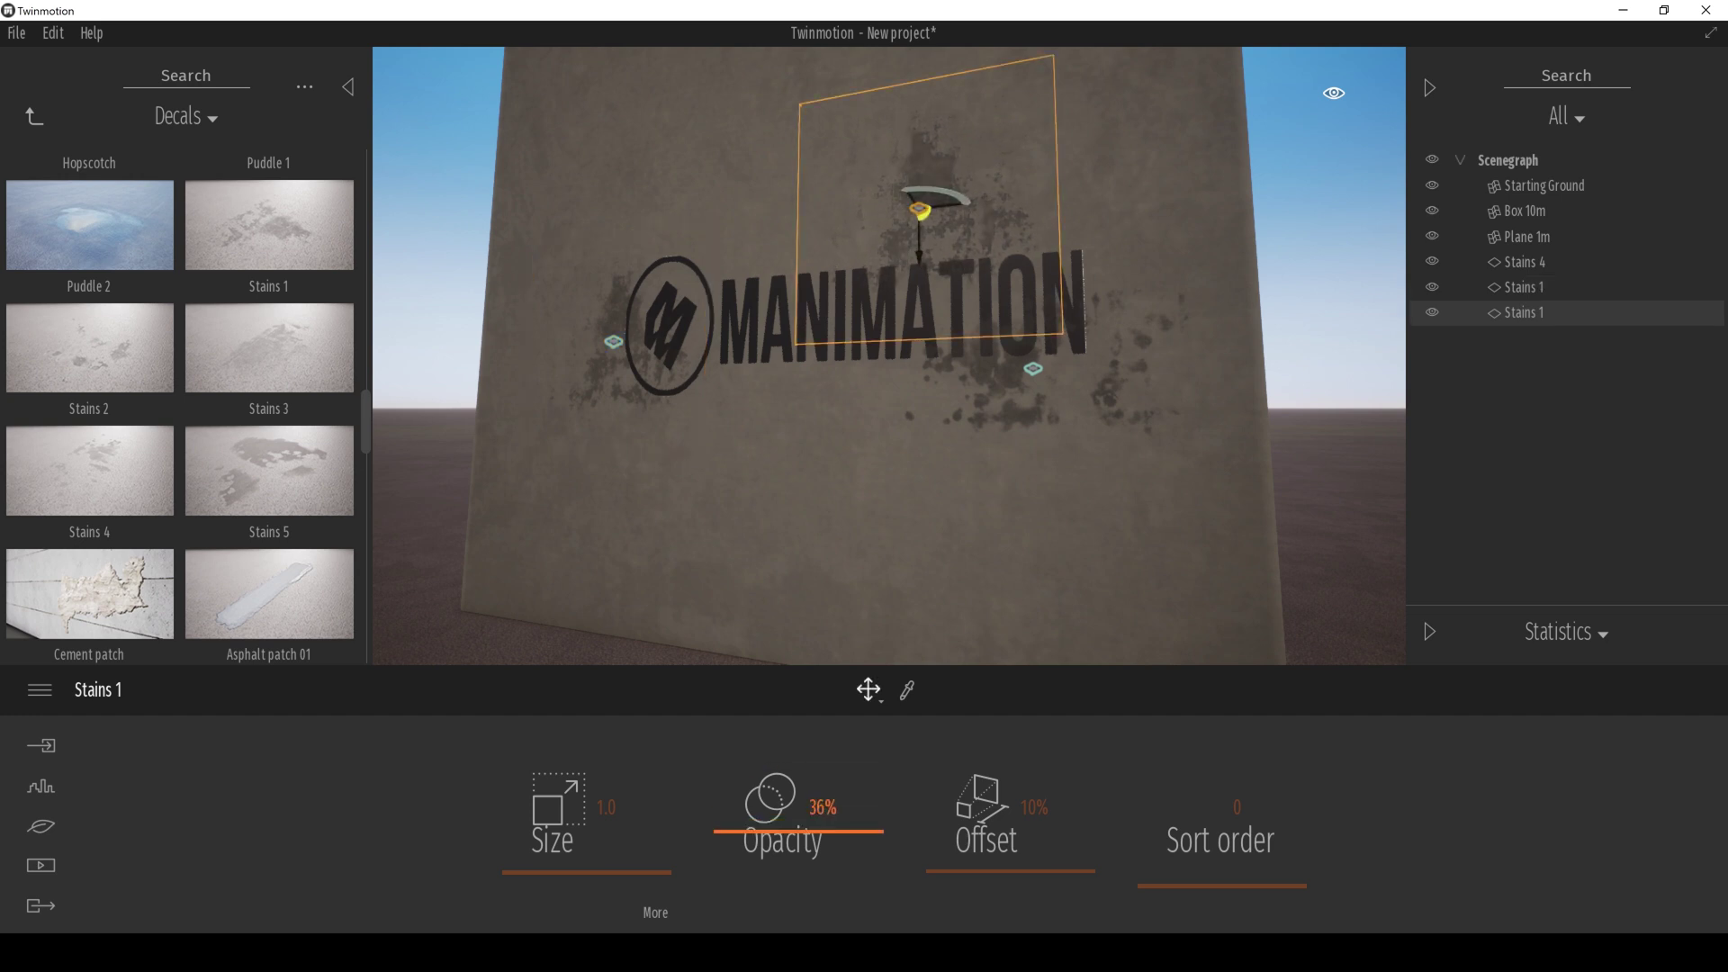
- Place a Road damage 03 decal over the middle of the lettering and set its opacity to 27%
scroll(90, 435, "down", 6)
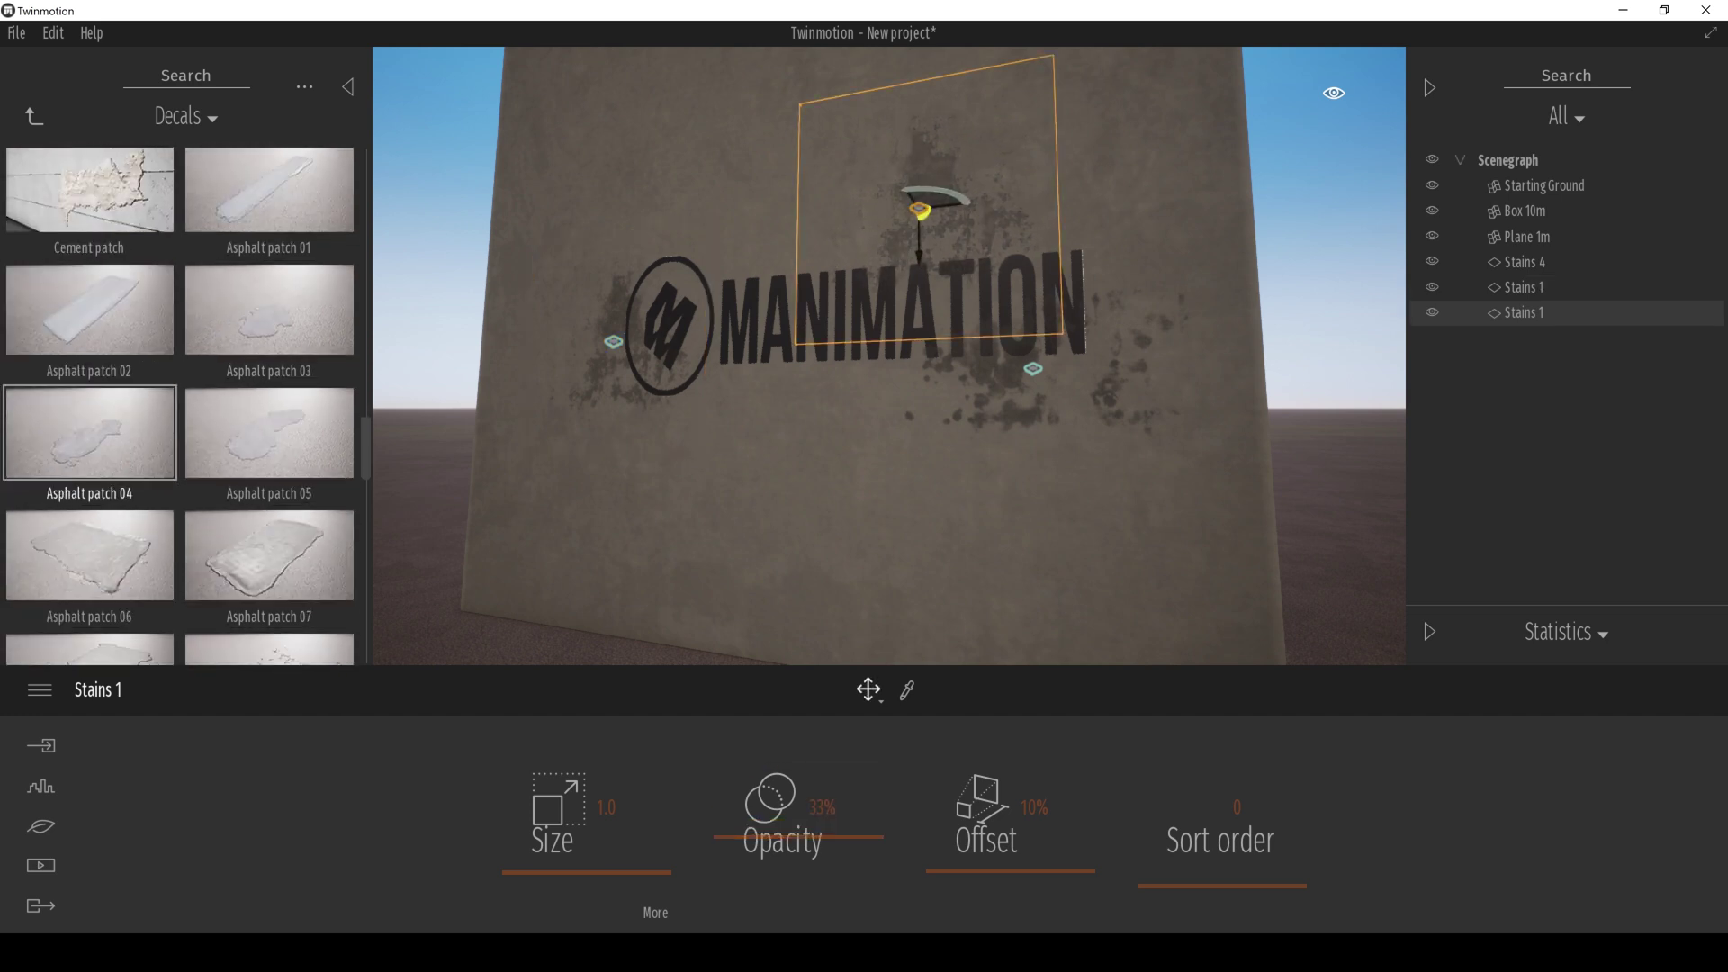
scroll(99, 396, "down", 1)
scroll(918, 360, "up", 5)
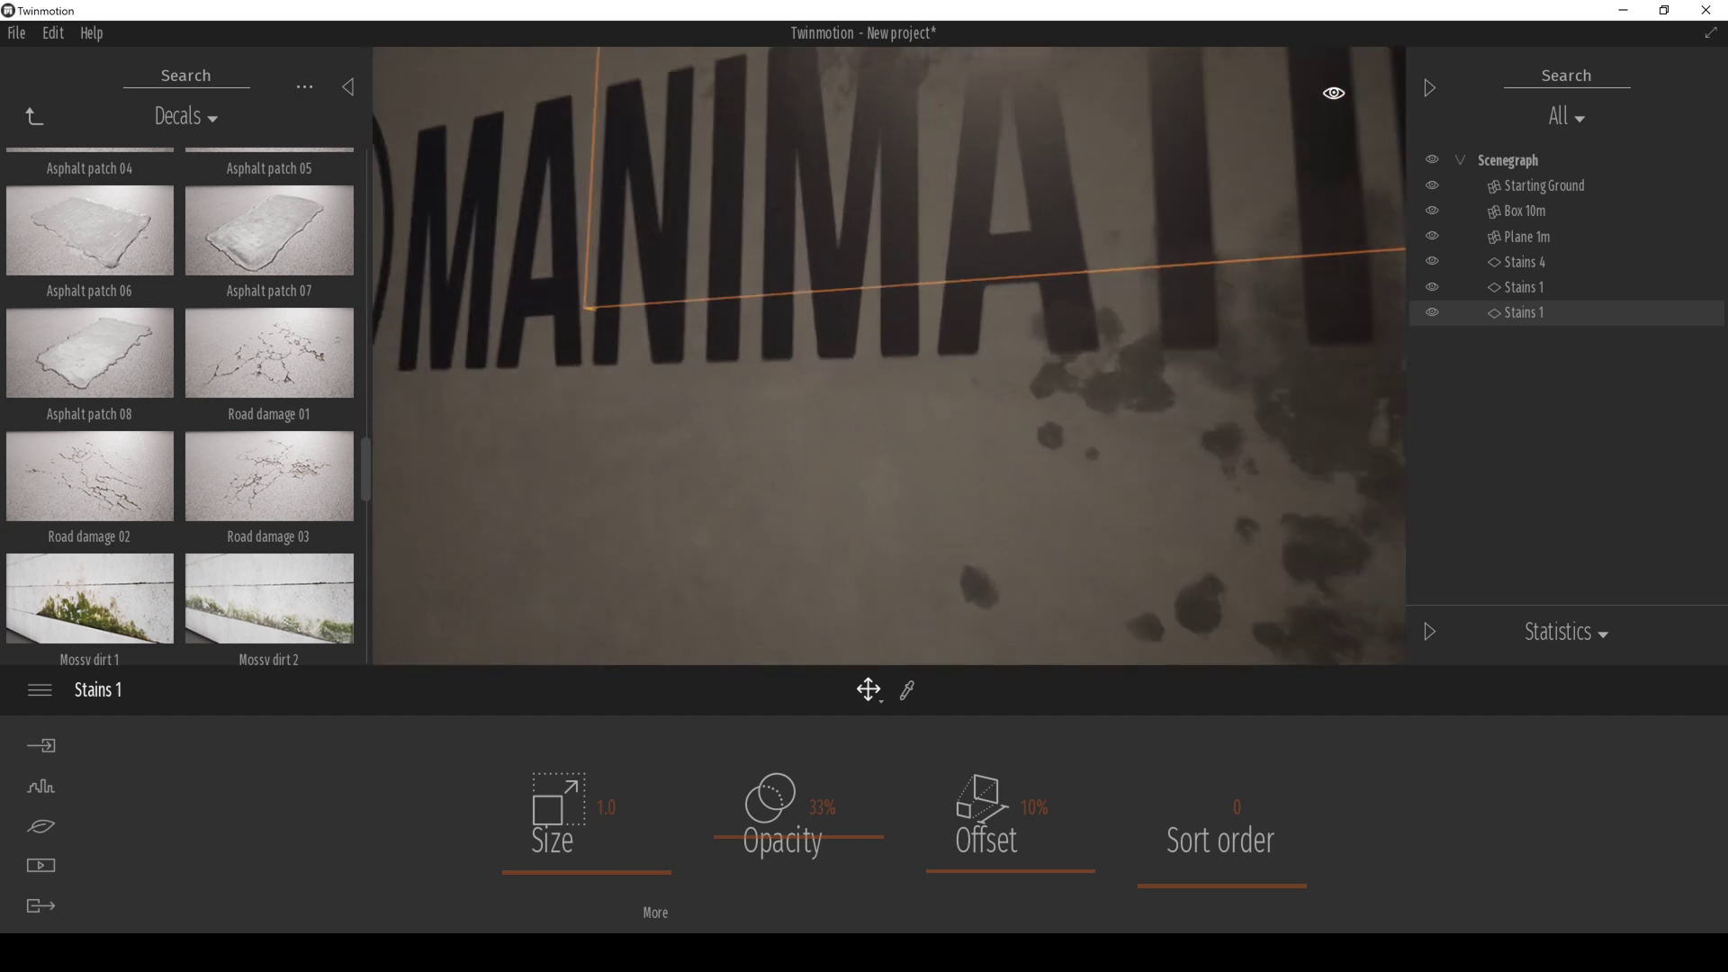
scroll(918, 360, "down", 2)
left_click_drag(269, 486, 936, 306)
left_click_drag(799, 767, 799, 839)
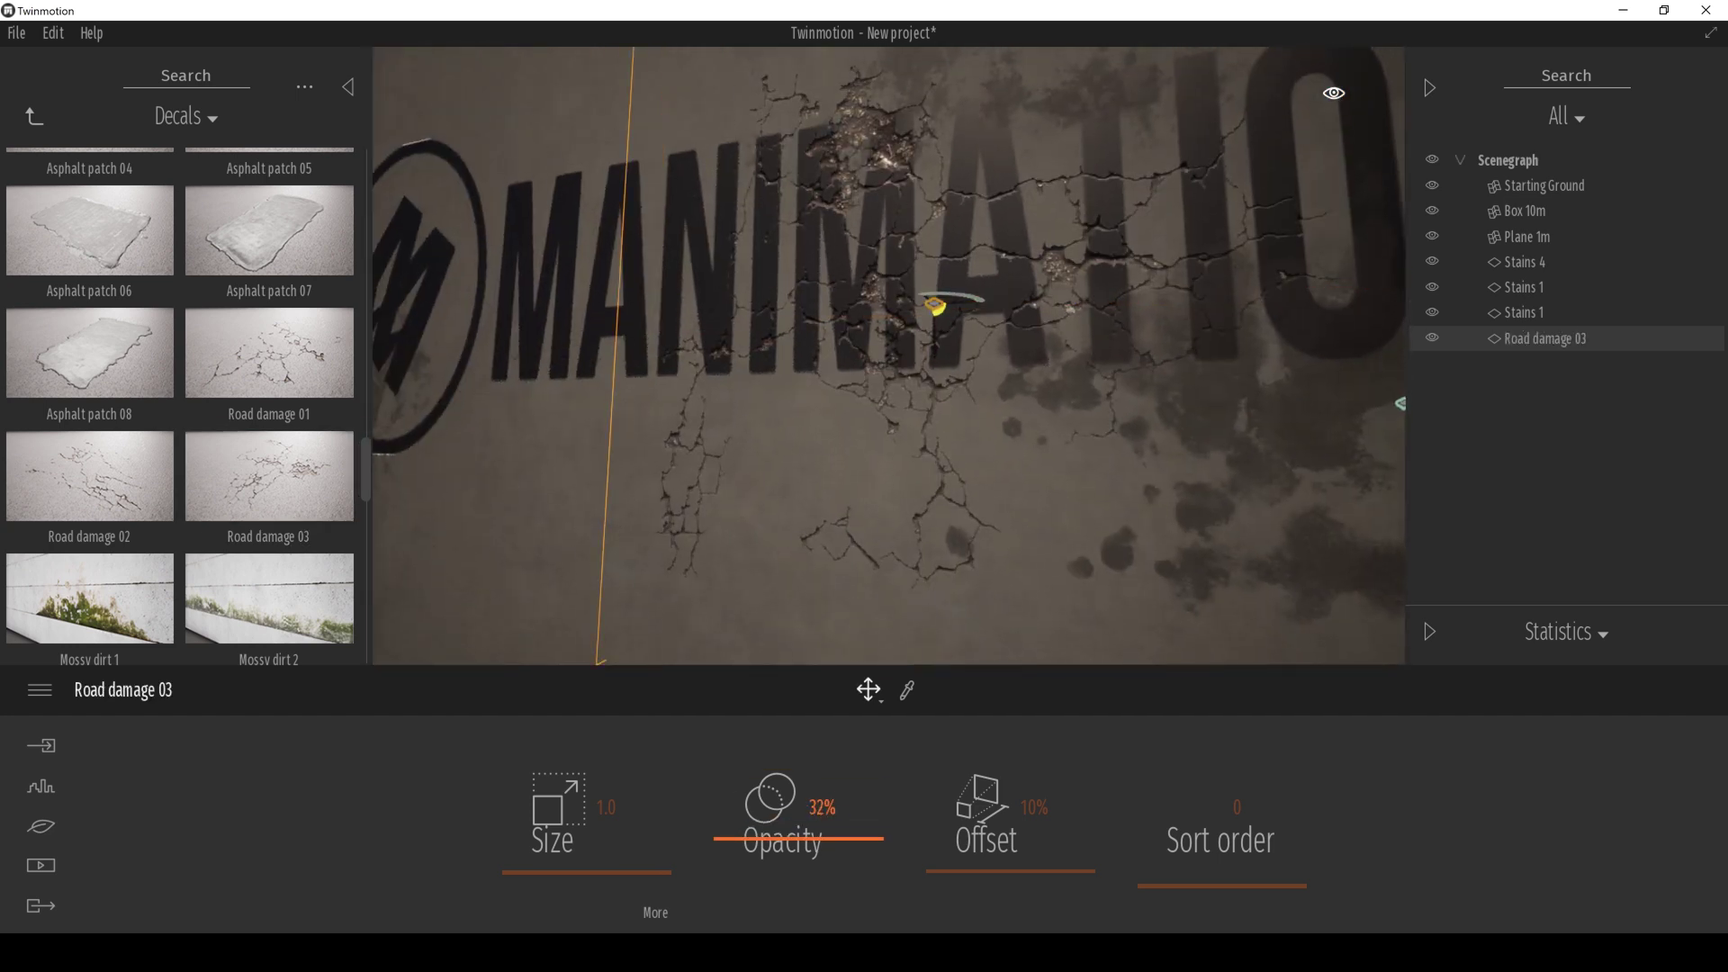
- Add another Road damage 03 decal over the logo's final letter, set its opacity to 30% and rotate it on the wall
middle_click_drag(1116, 360, 630, 360)
scroll(889, 360, "down", 4)
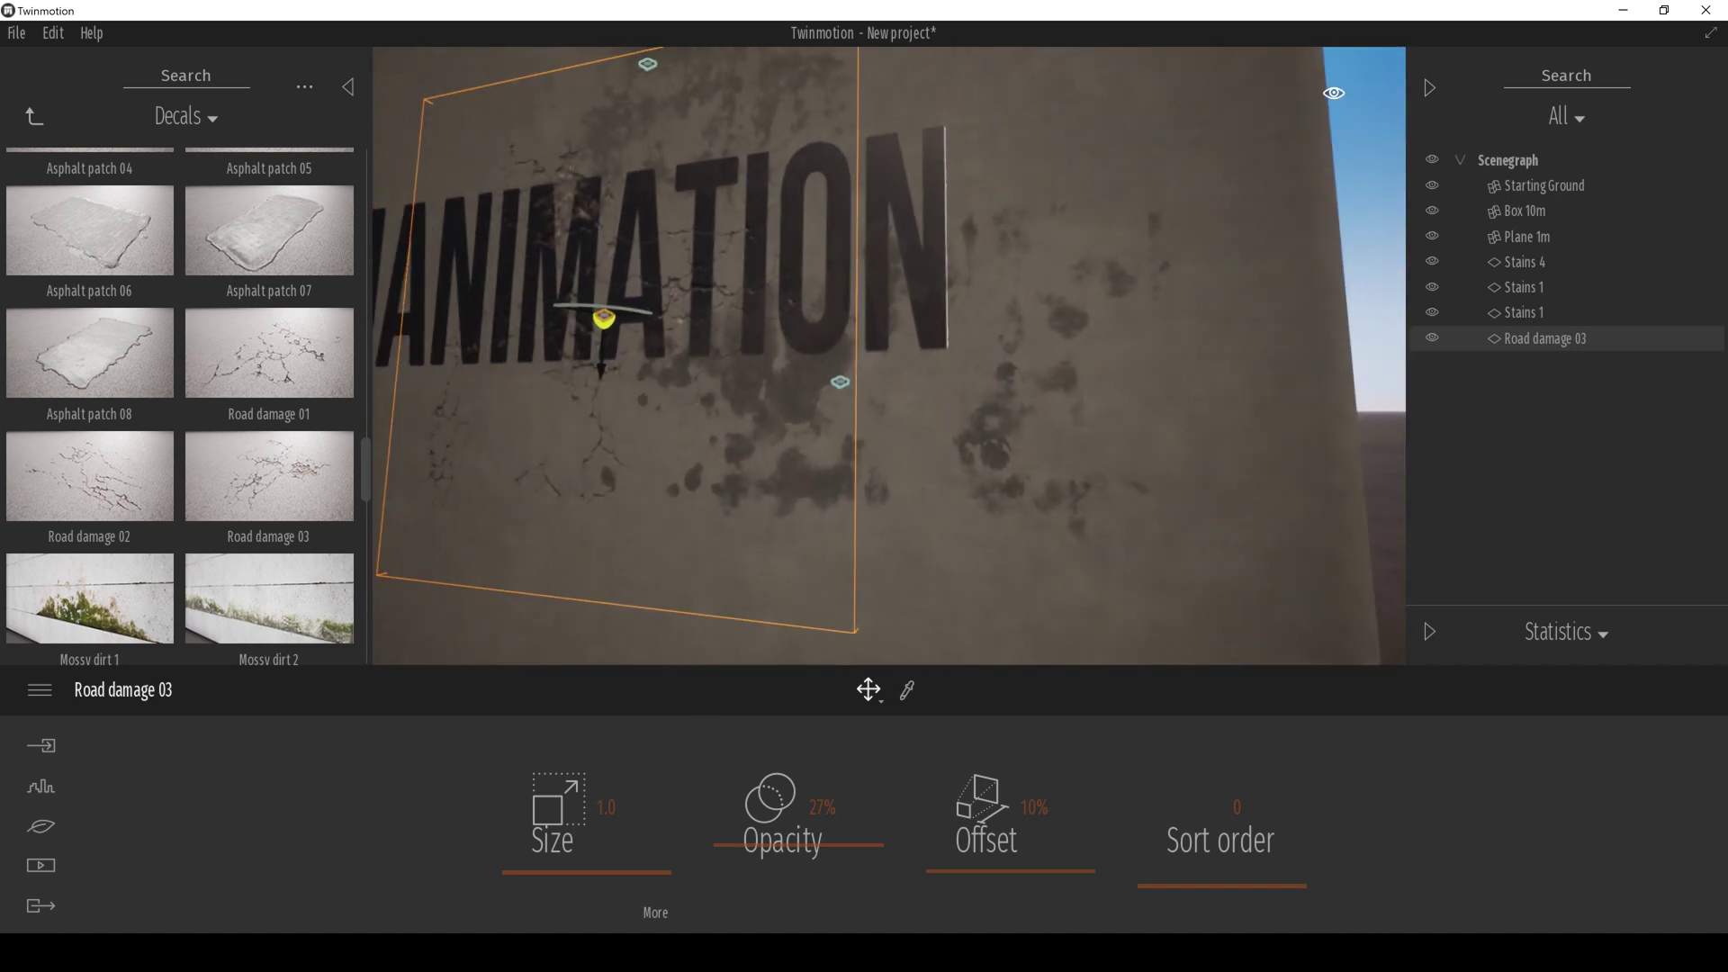
left_click_drag(269, 476, 963, 306)
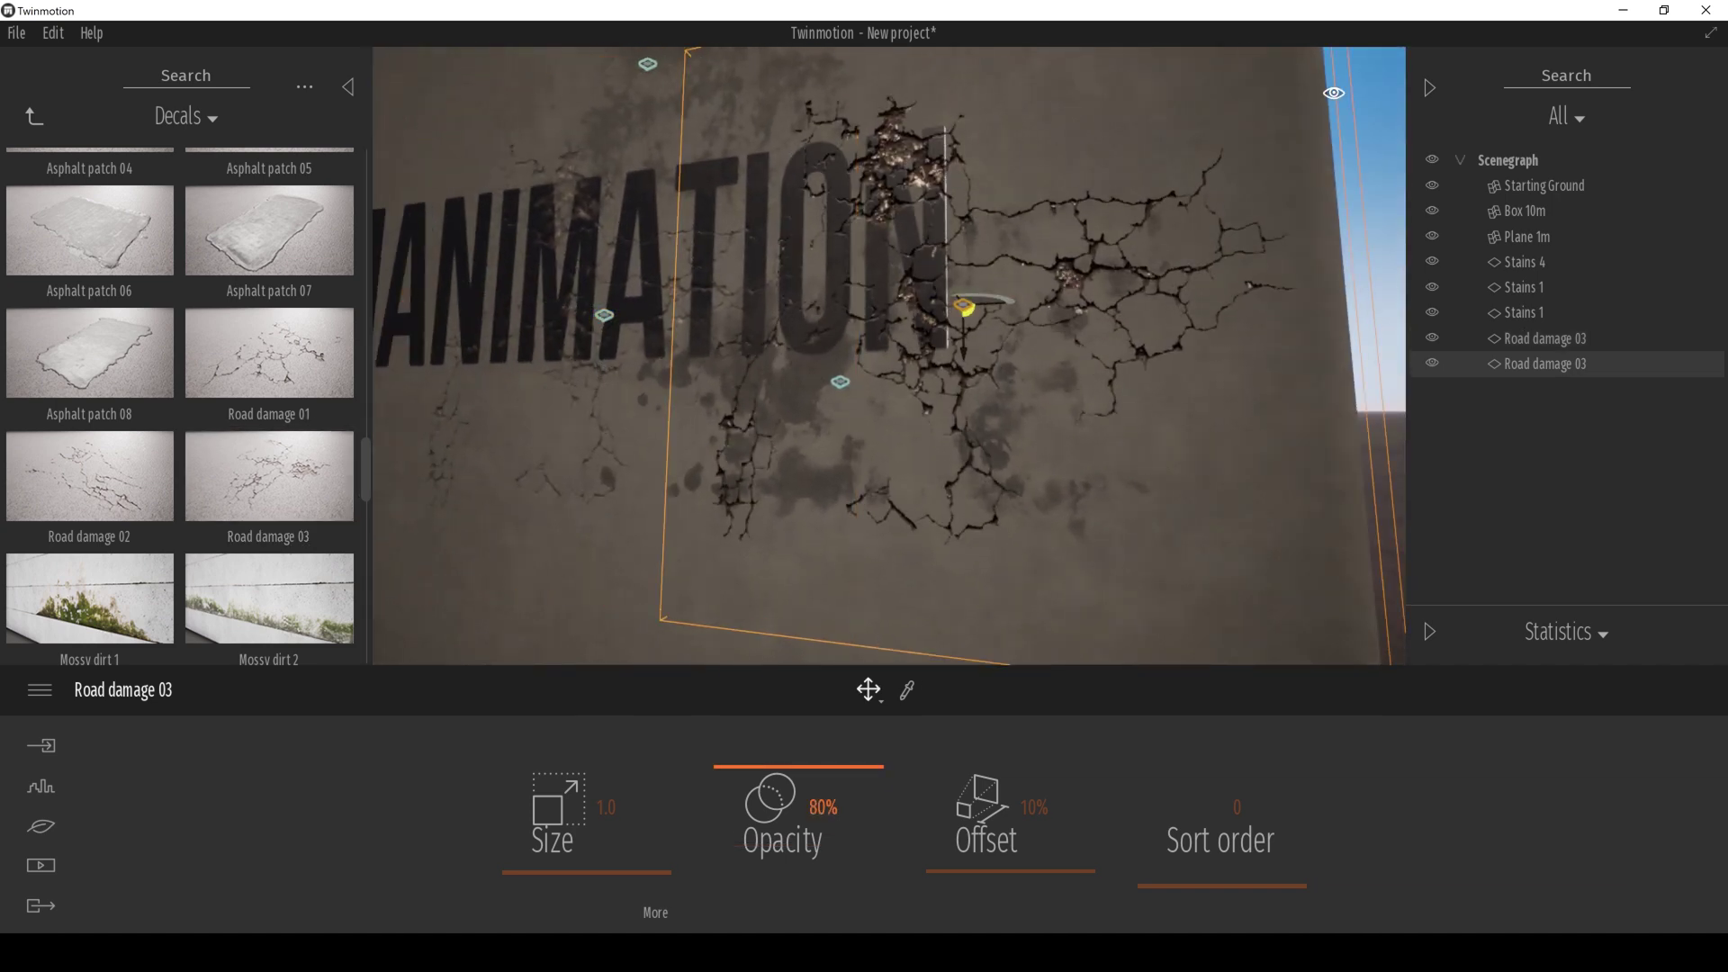
left_click_drag(798, 767, 798, 841)
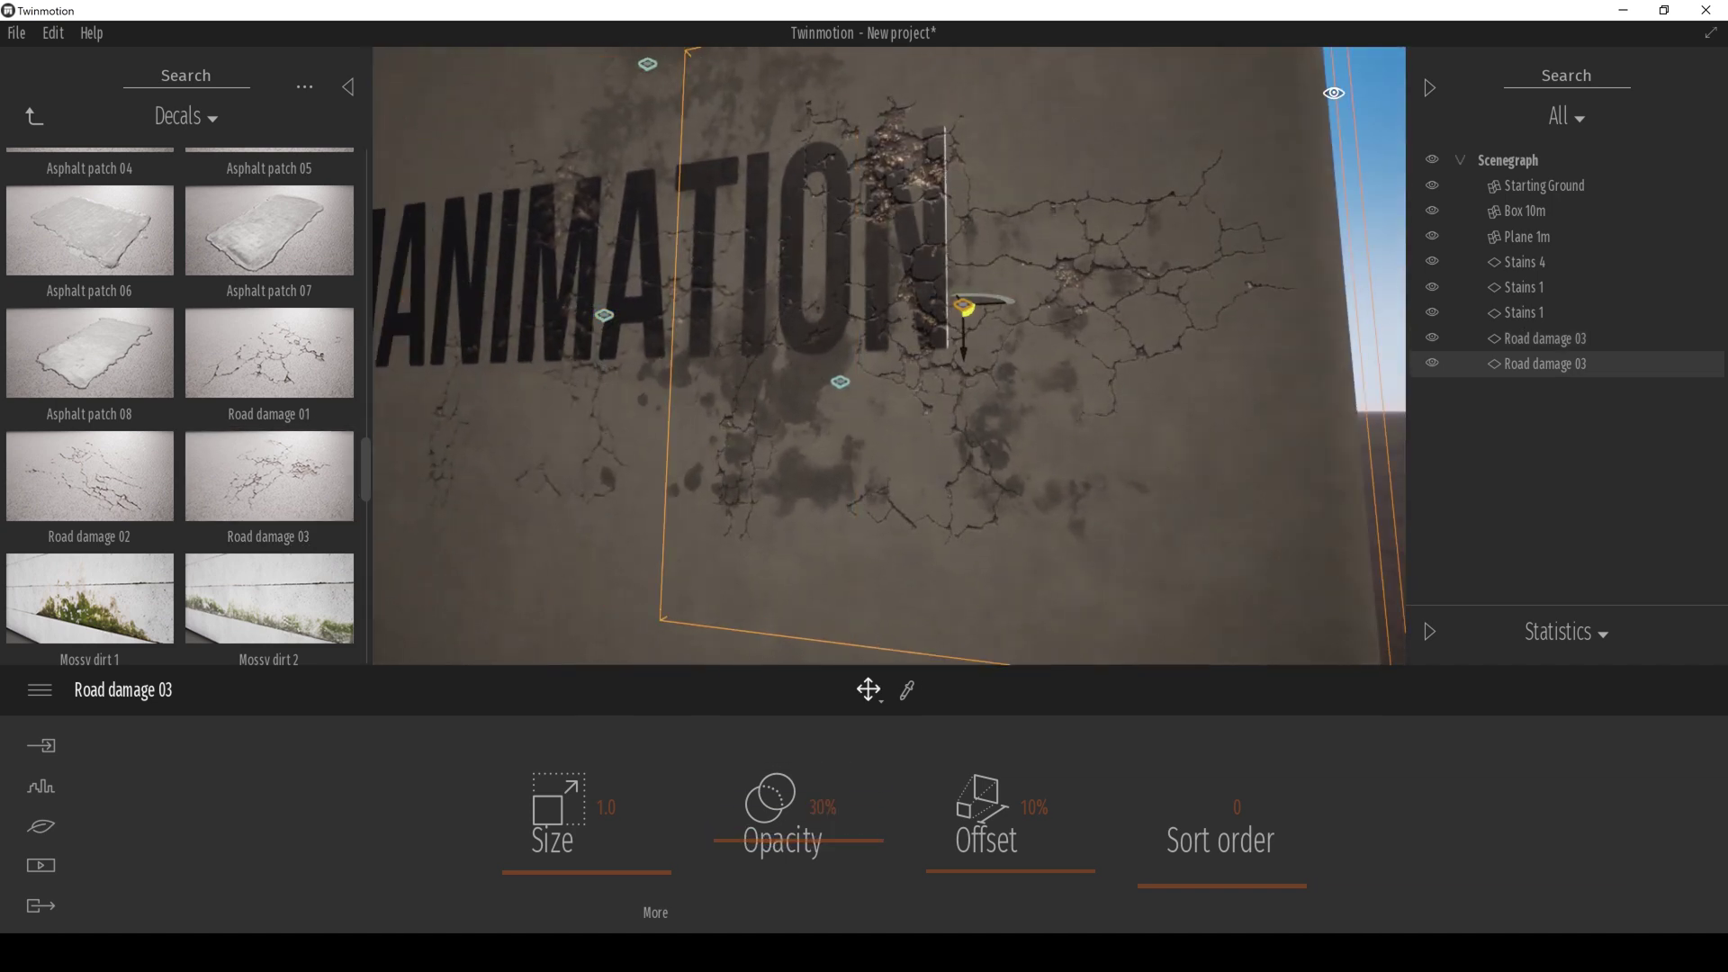
left_click(868, 690)
left_click(877, 602)
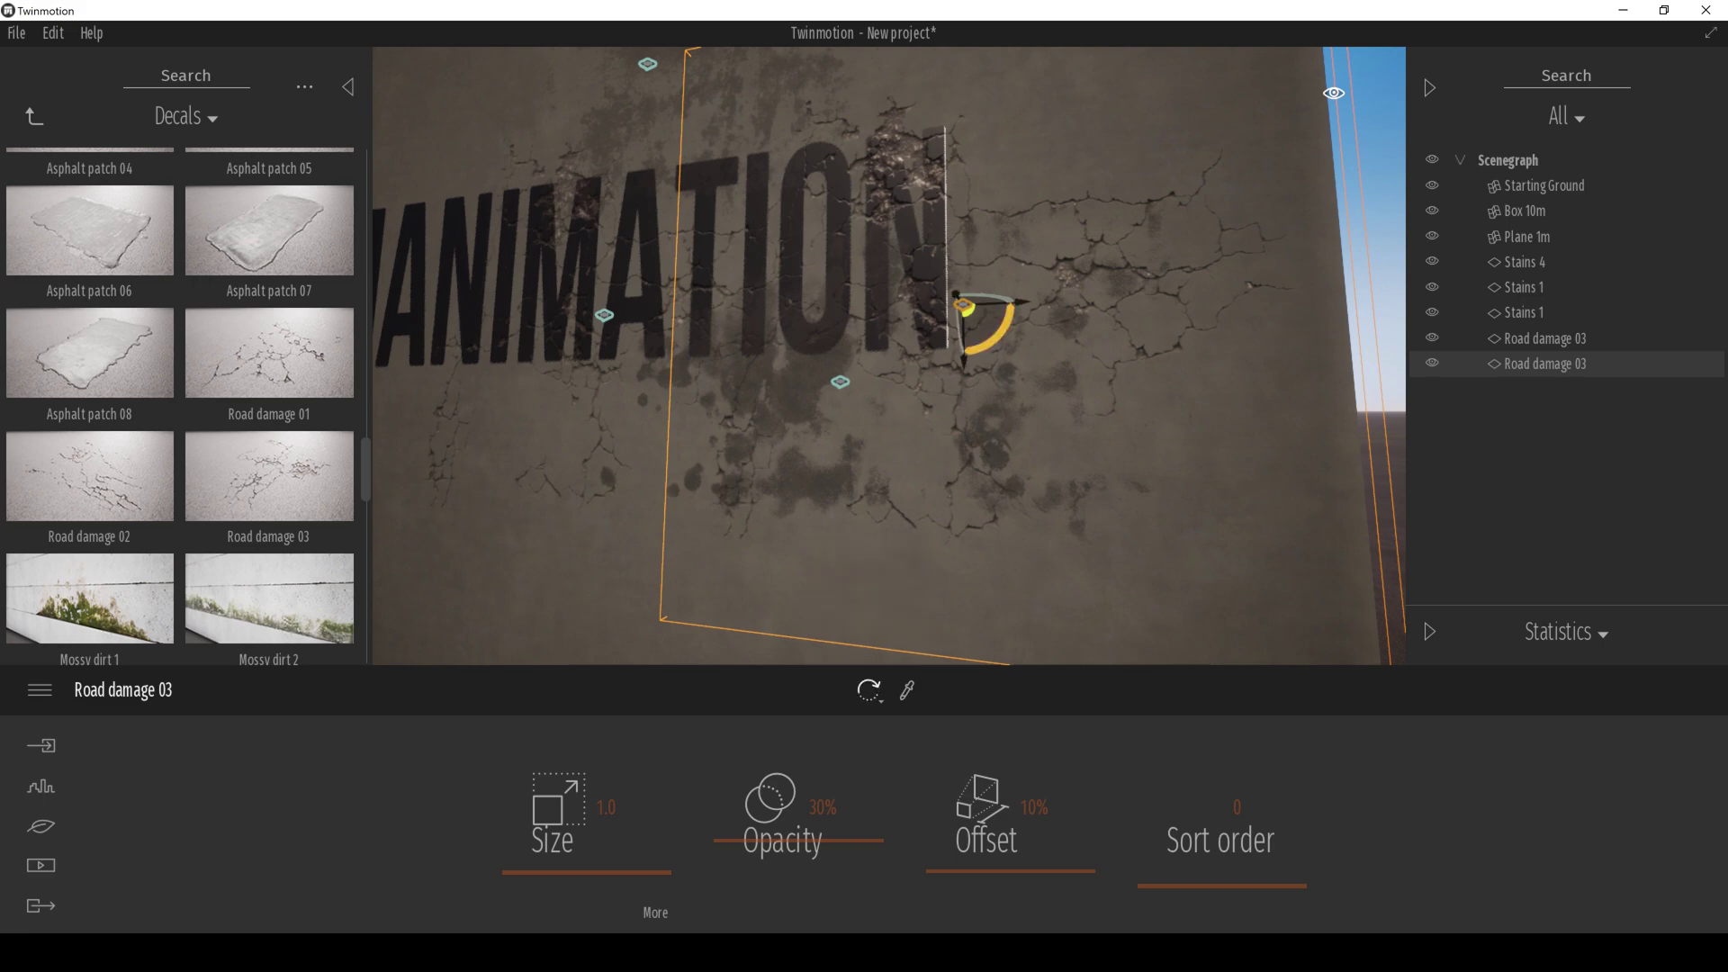
left_click_drag(1000, 339, 1005, 279)
- Place a Road damage 02 decal over the round emblem, turned diagonally on the wall
key("a")
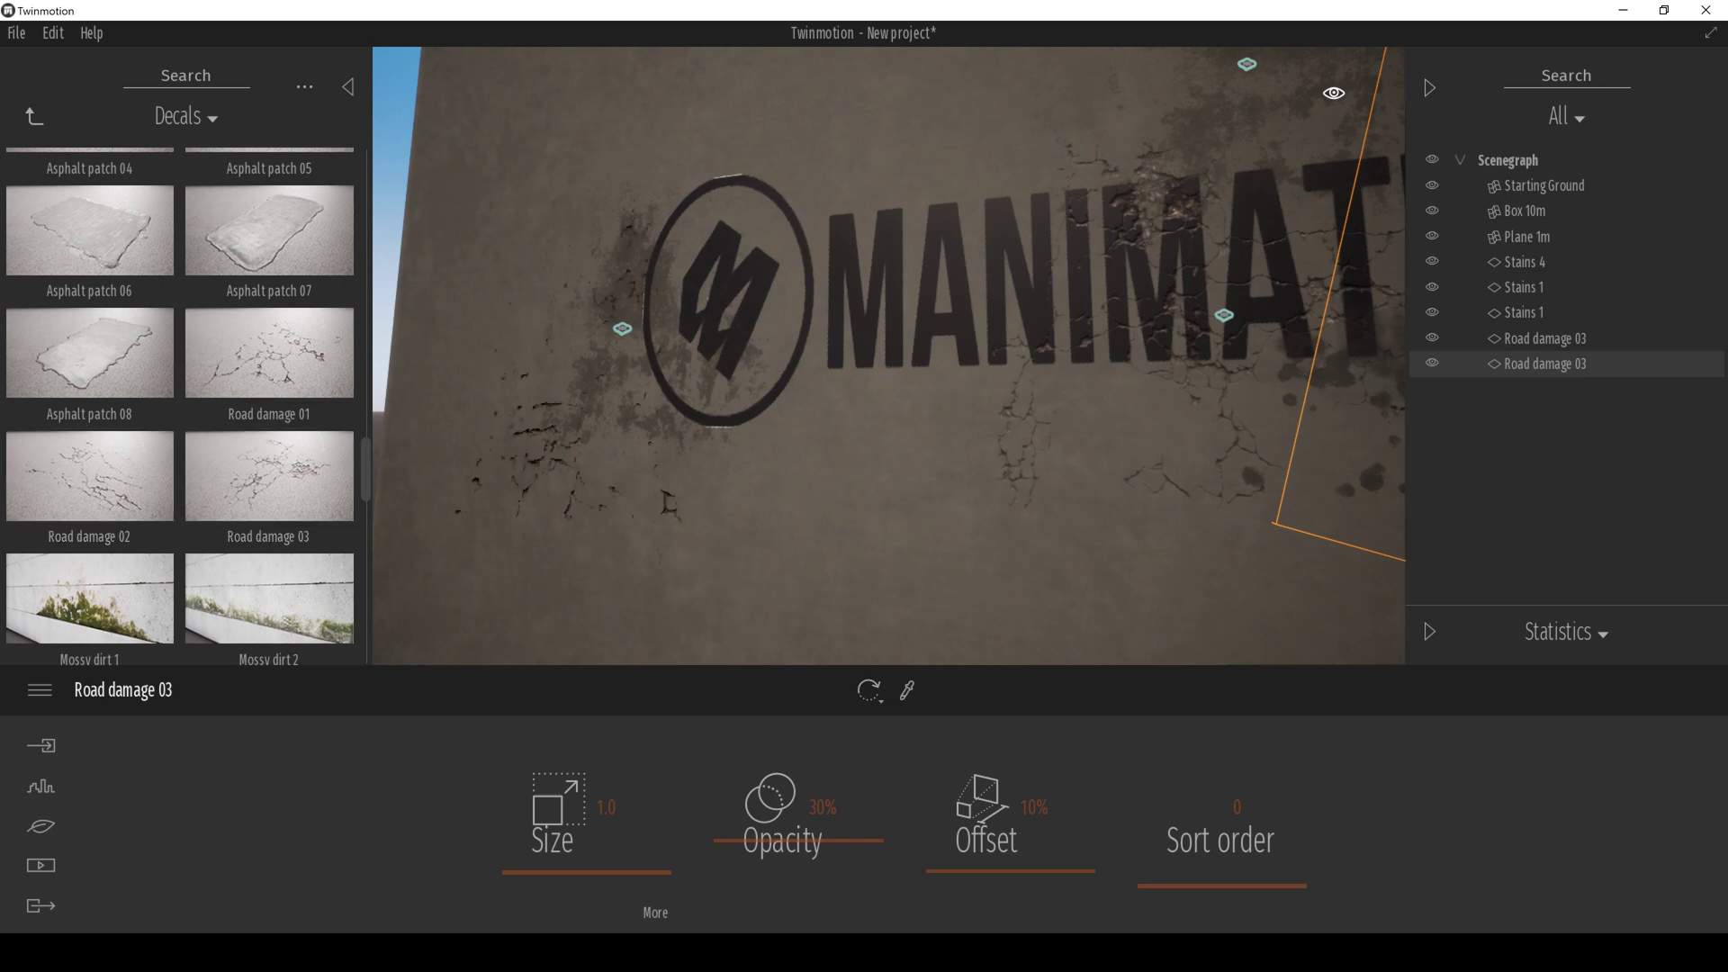
left_click_drag(90, 475, 706, 262)
key("d")
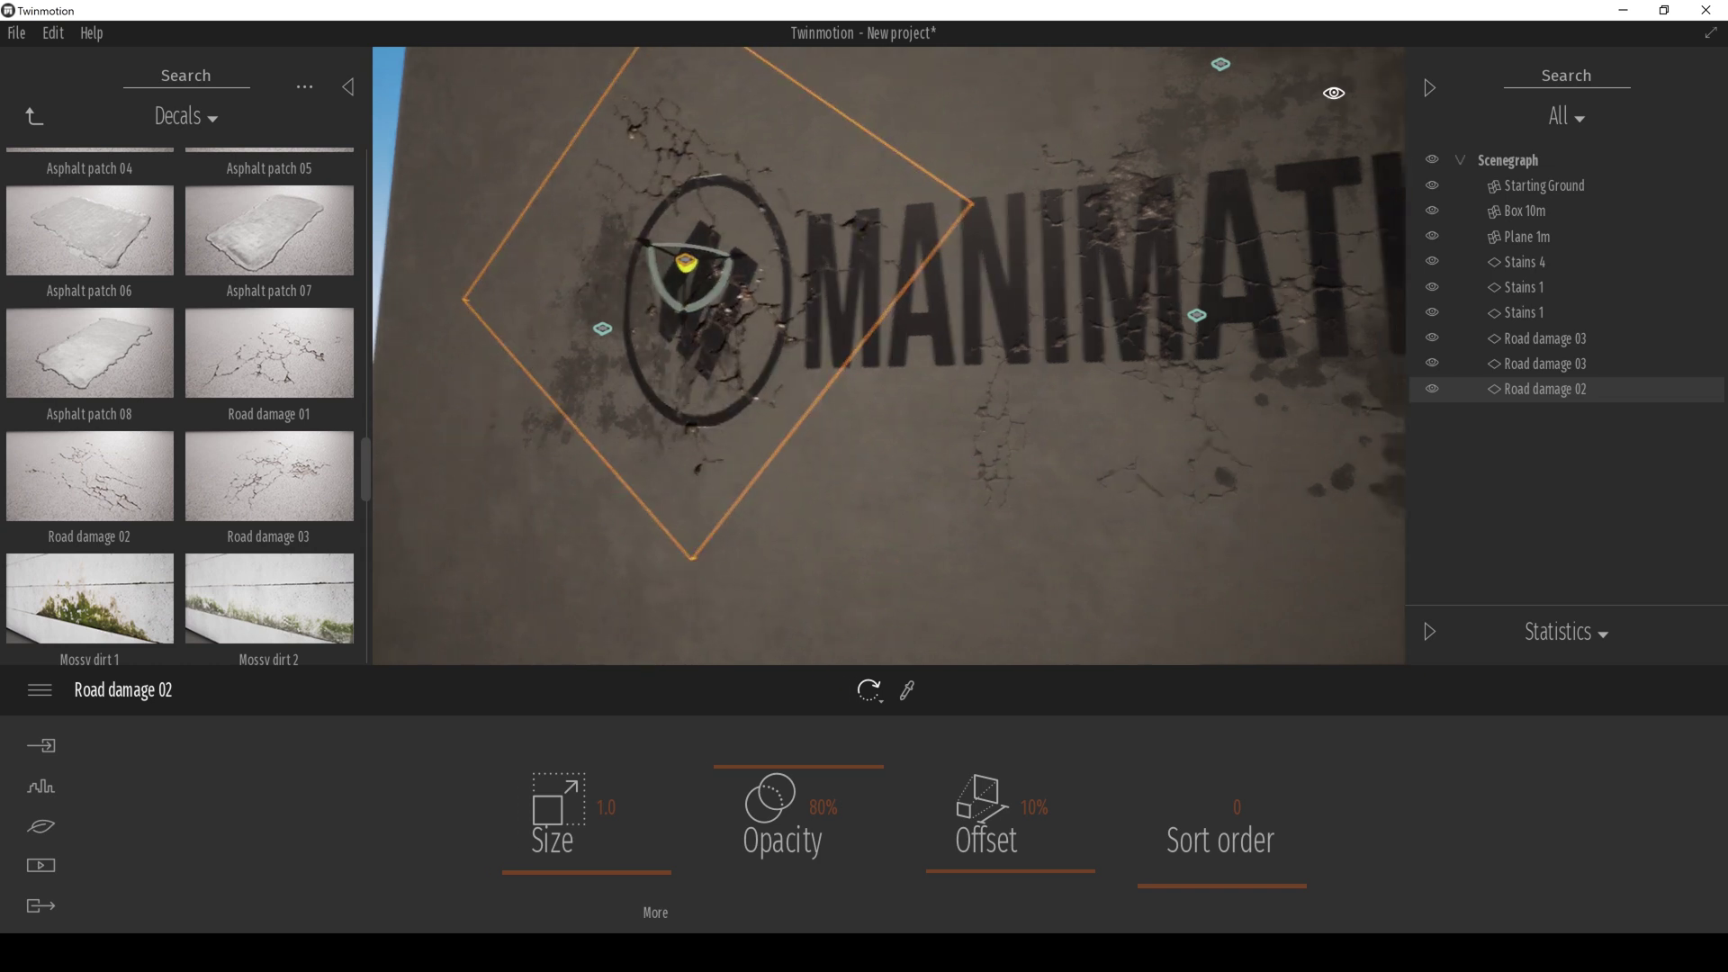
- Place a Stains 4 decal over the first letters of the lettering and set its opacity to 33%
scroll(90, 490, "up", 5)
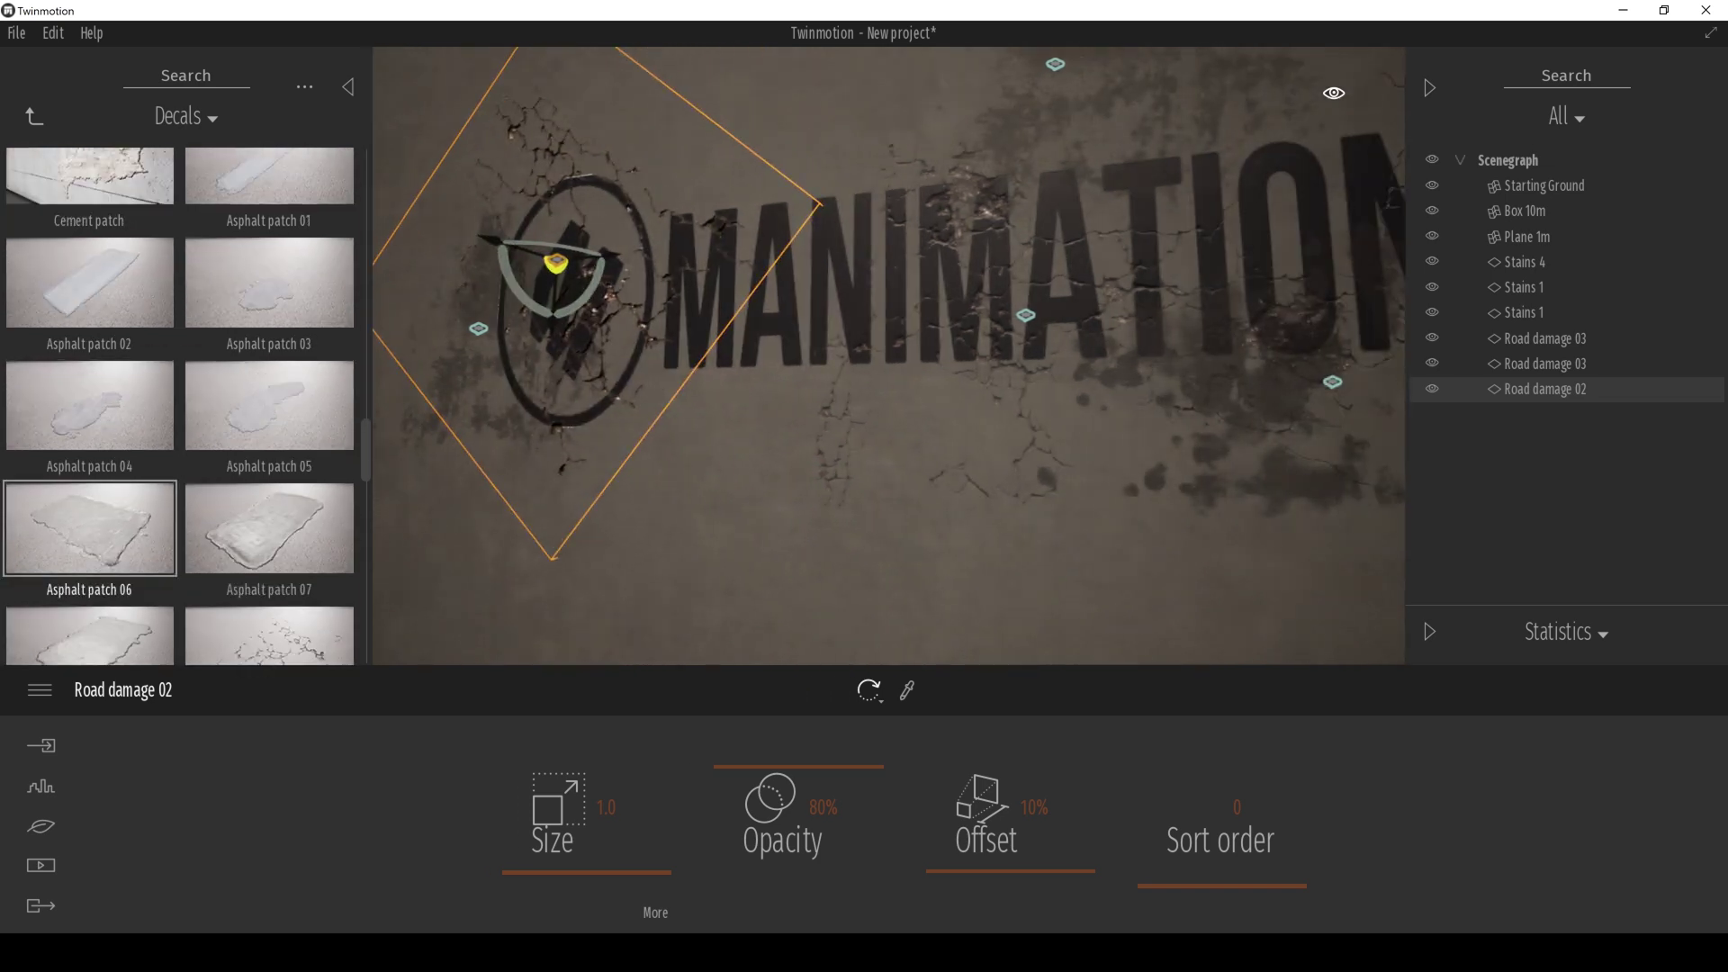
left_click_drag(89, 389, 756, 288)
left_click_drag(799, 778, 798, 846)
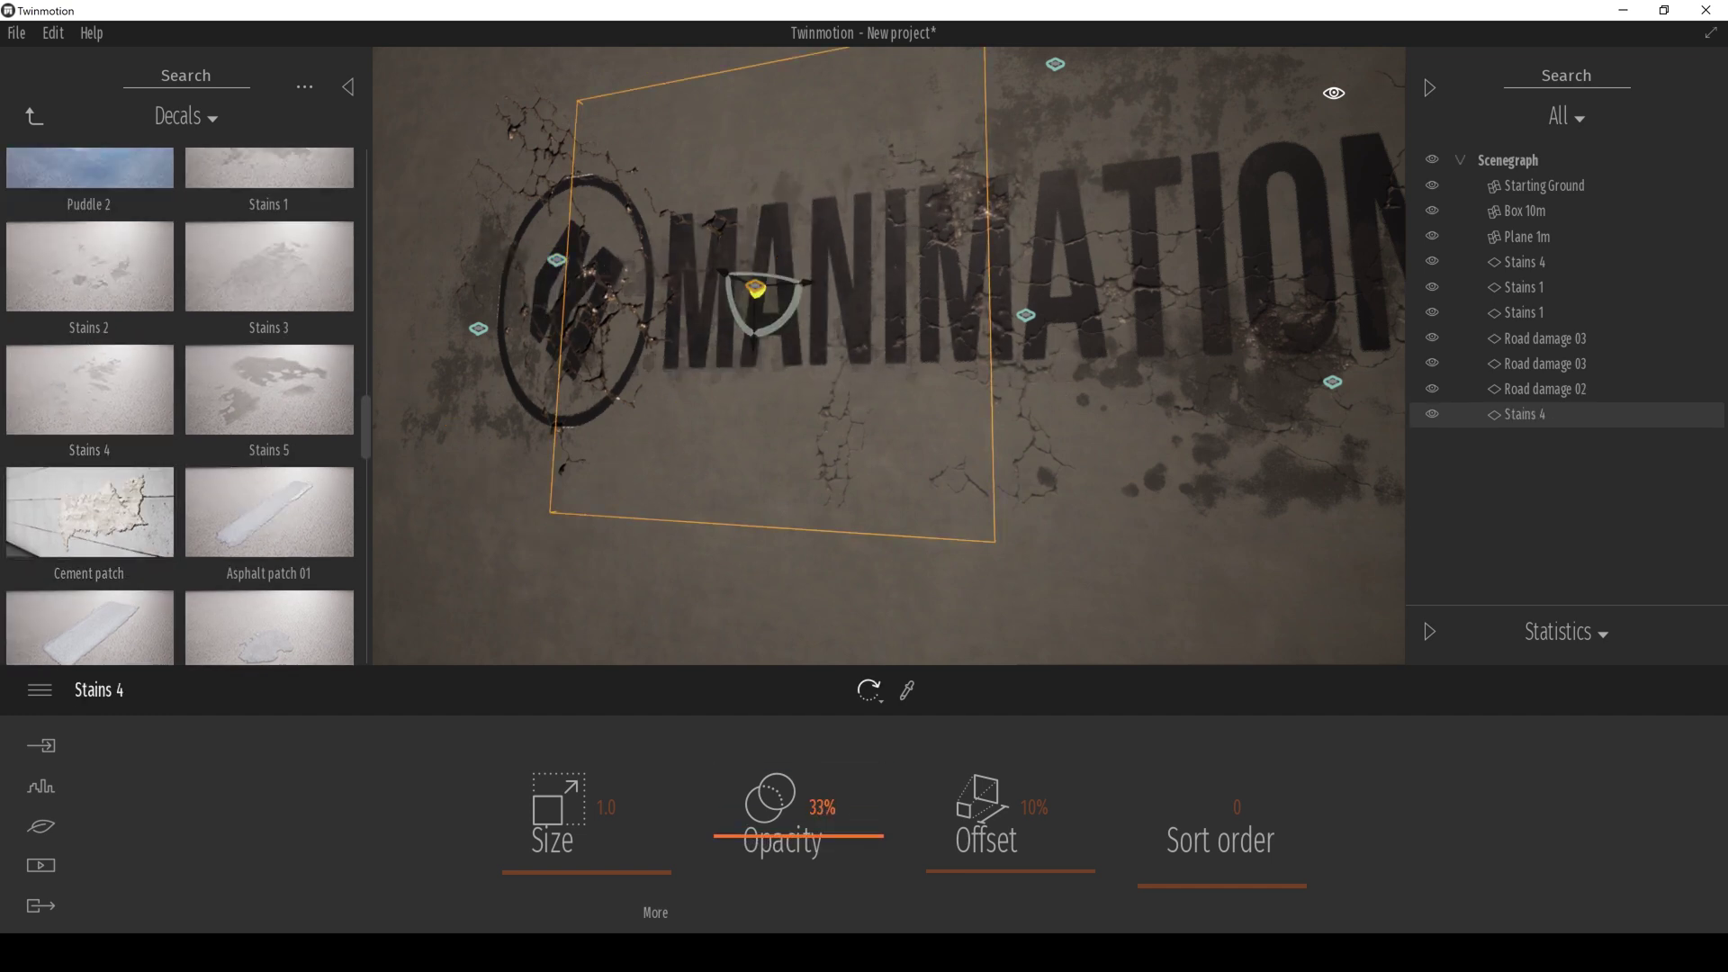
scroll(774, 450, "down", 5)
scroll(270, 490, "down", 4)
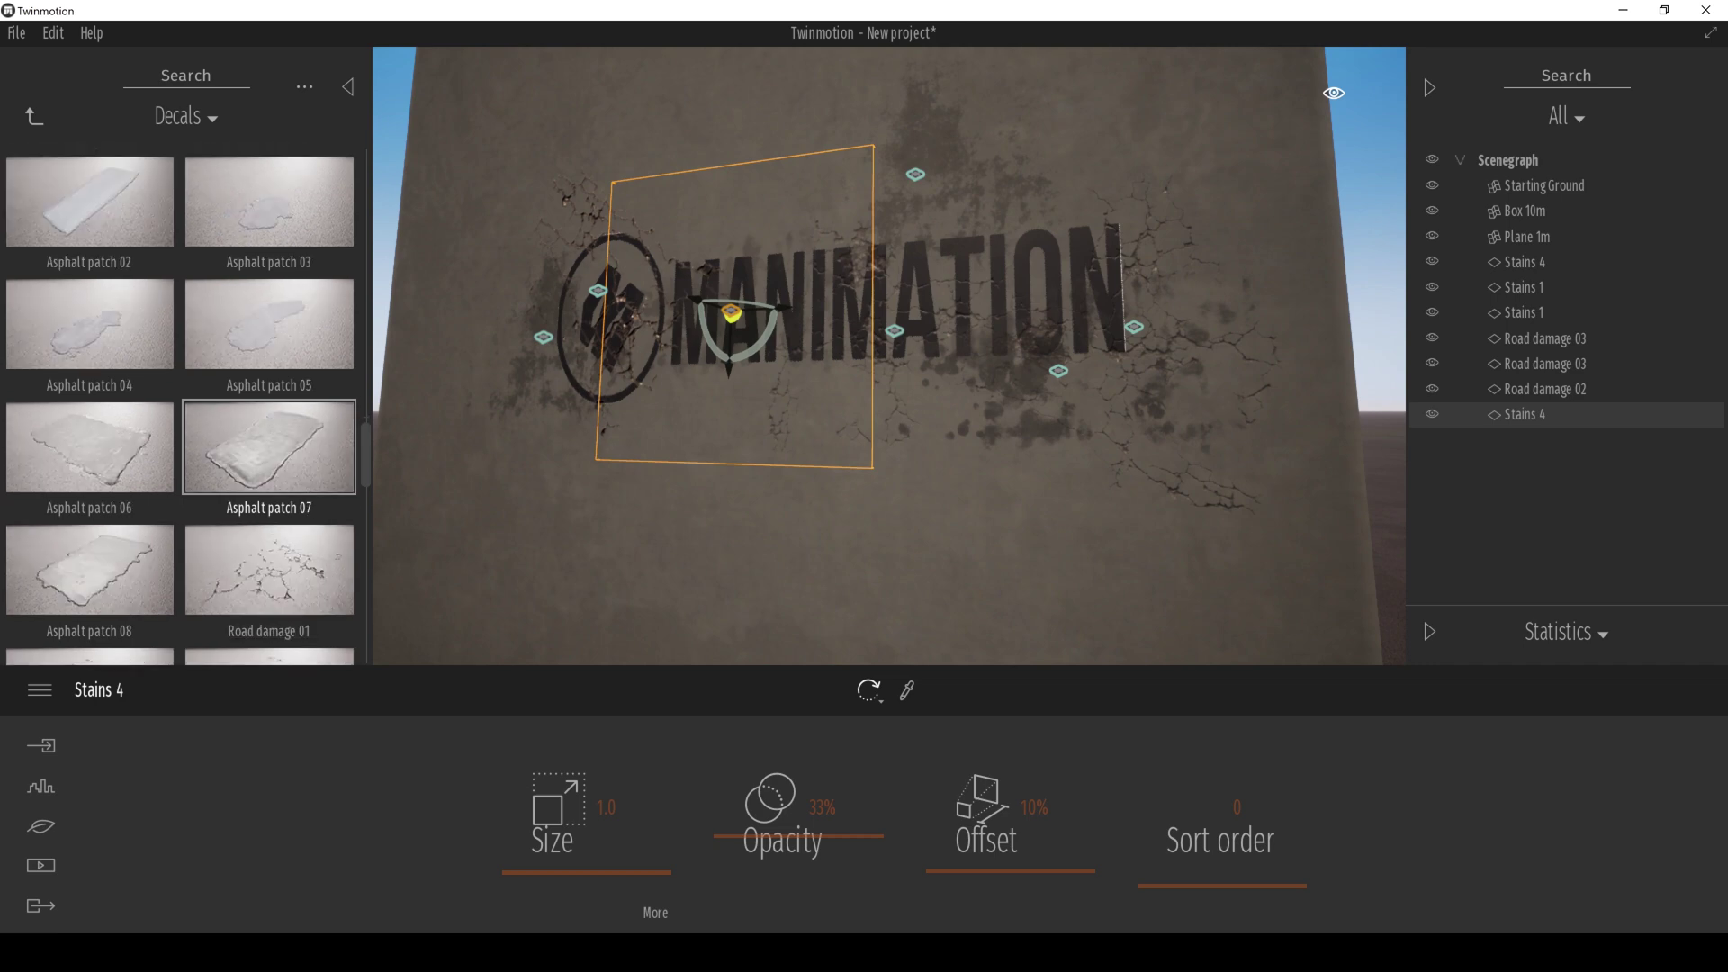
scroll(270, 364, "down", 9)
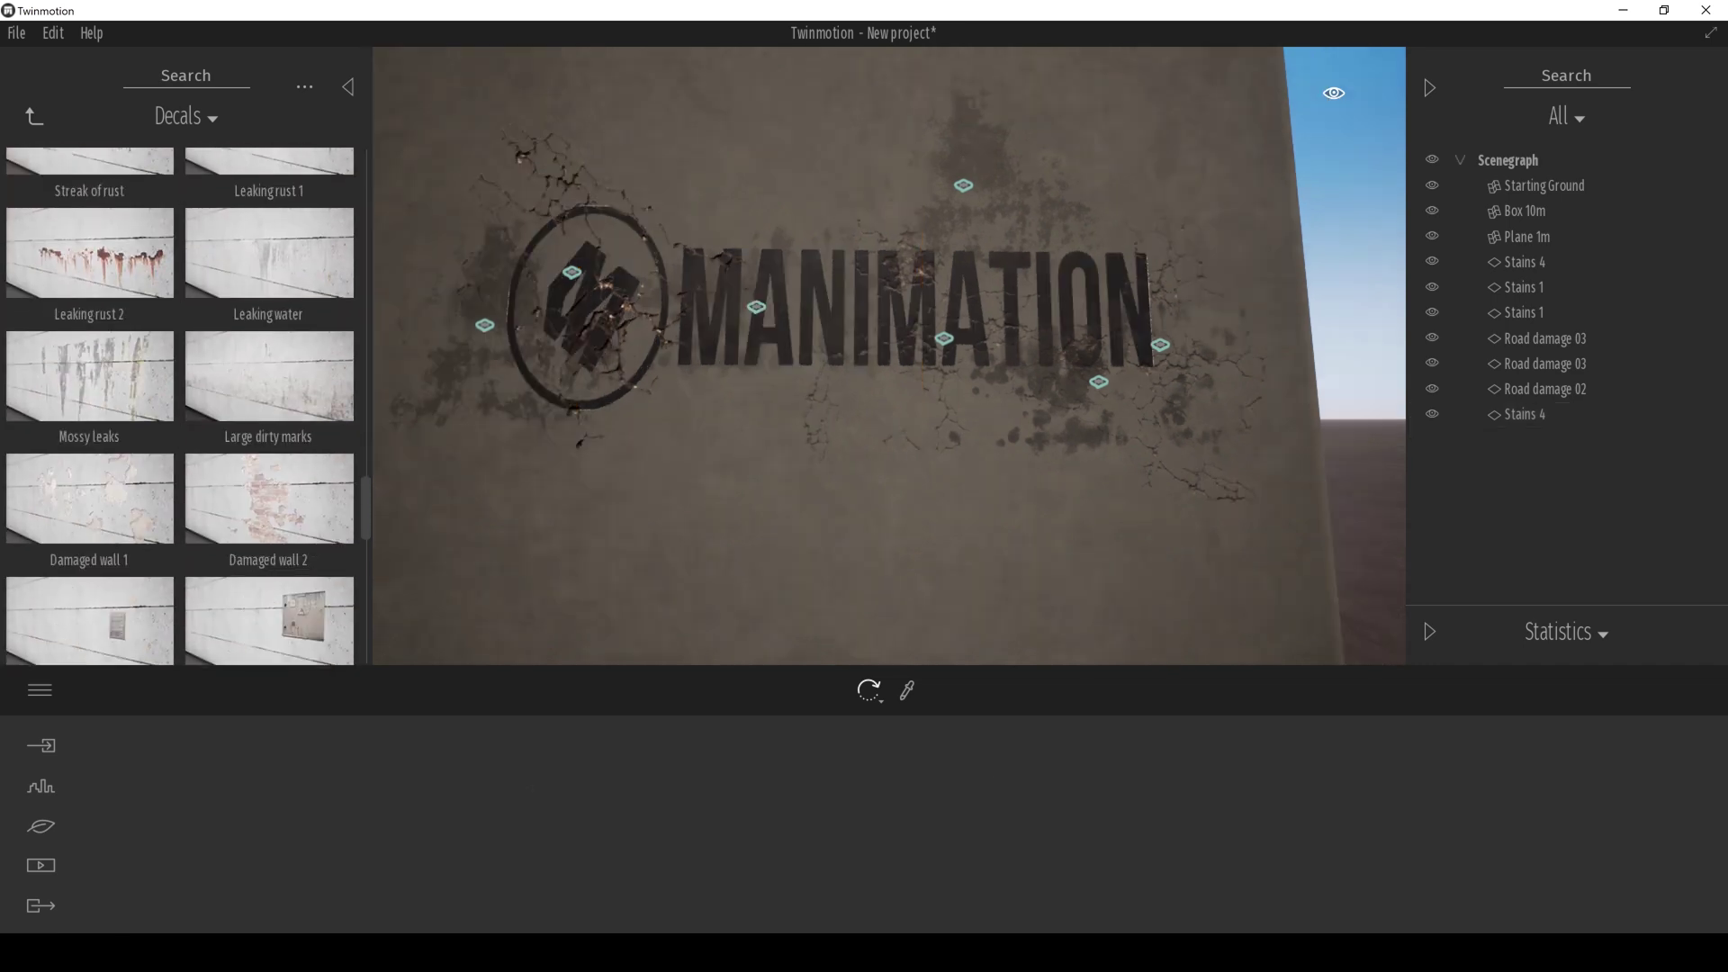
- Scale the logo plane down slightly in height on the wall
right_click_drag(890, 356, 832, 331)
left_click(845, 371)
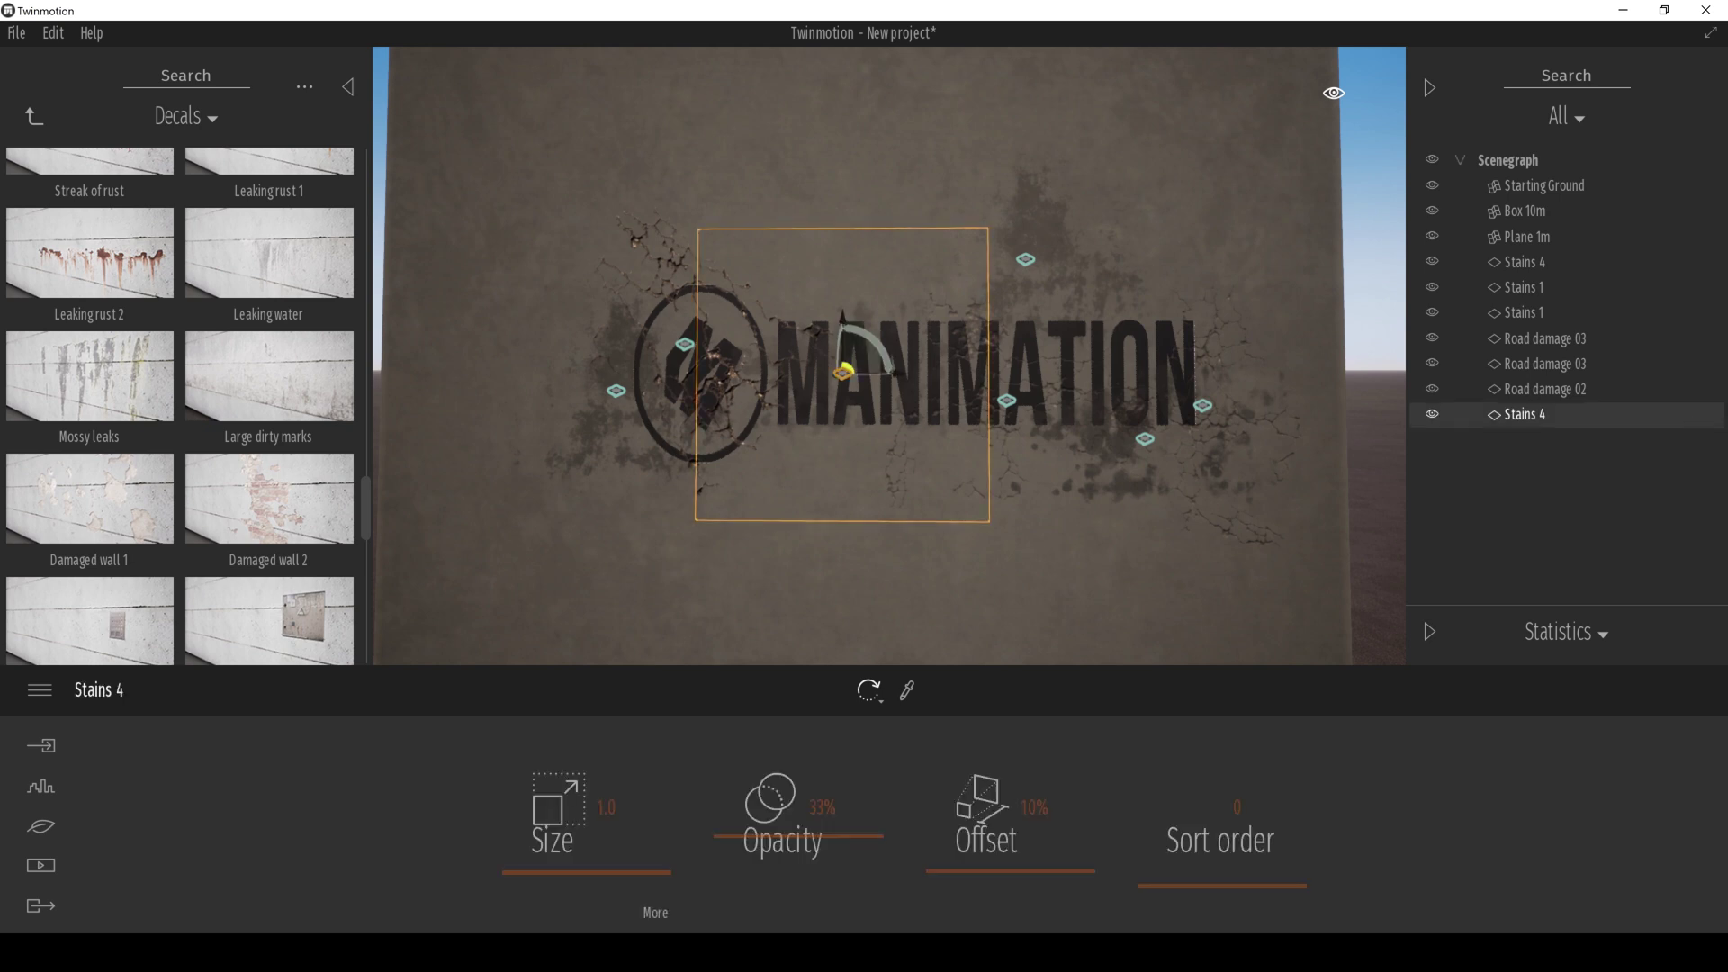
left_click(868, 690)
left_click(864, 564)
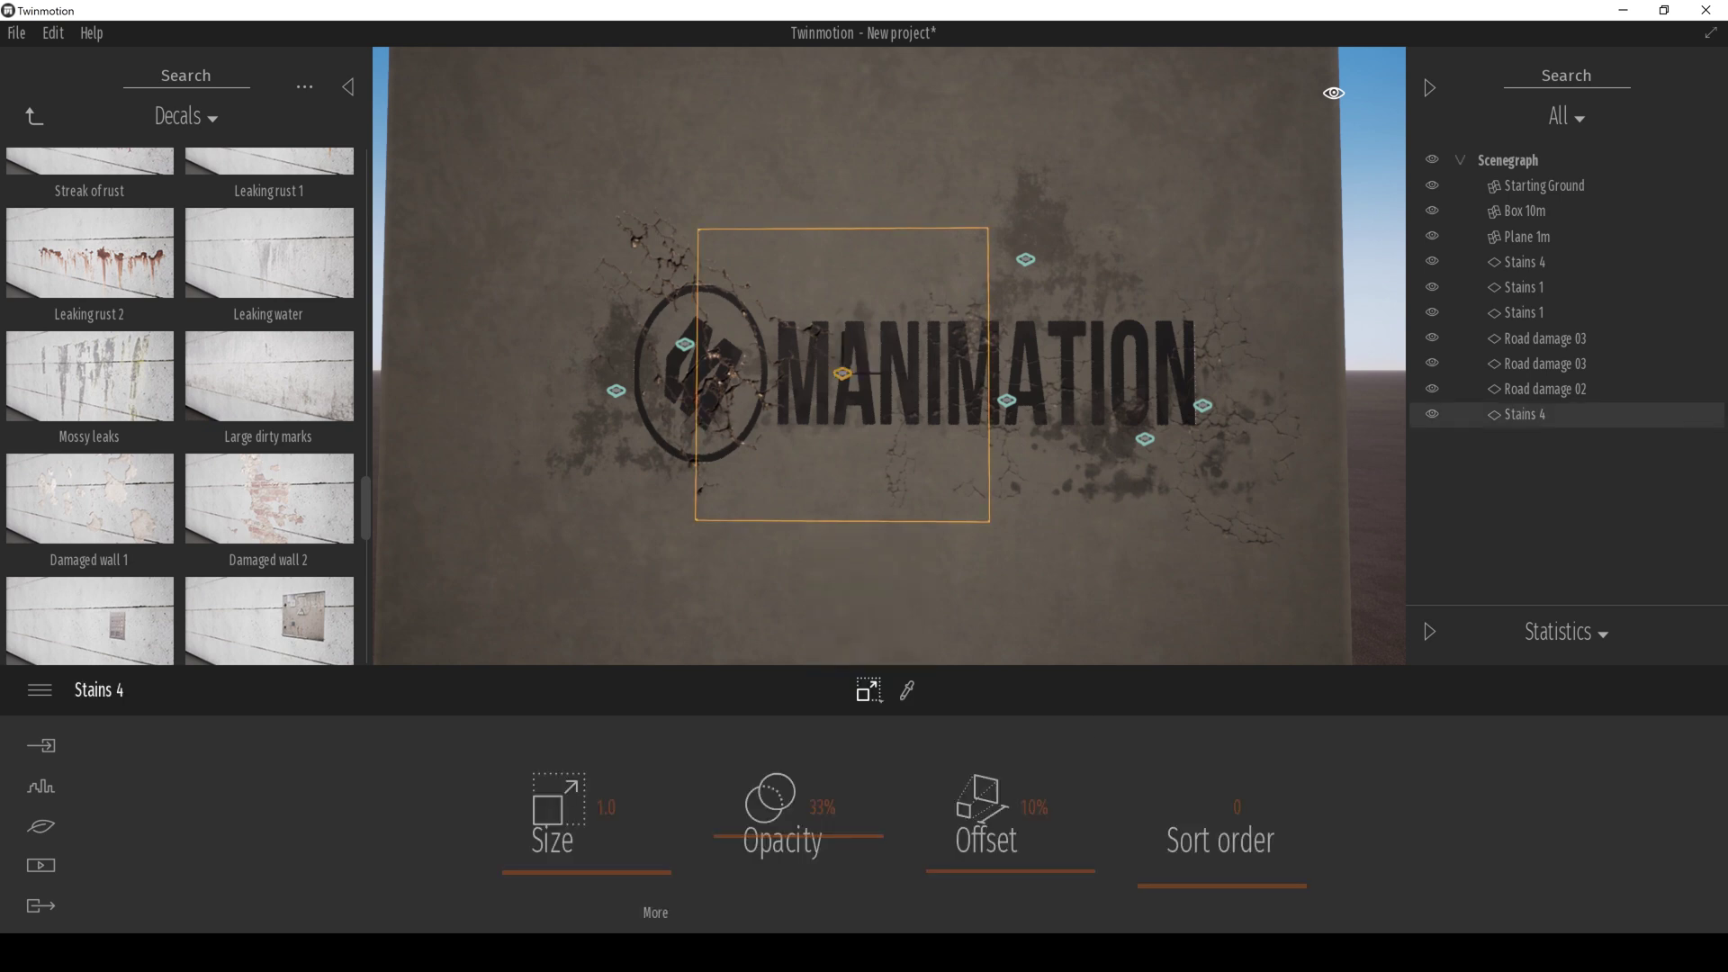
left_click(1527, 237)
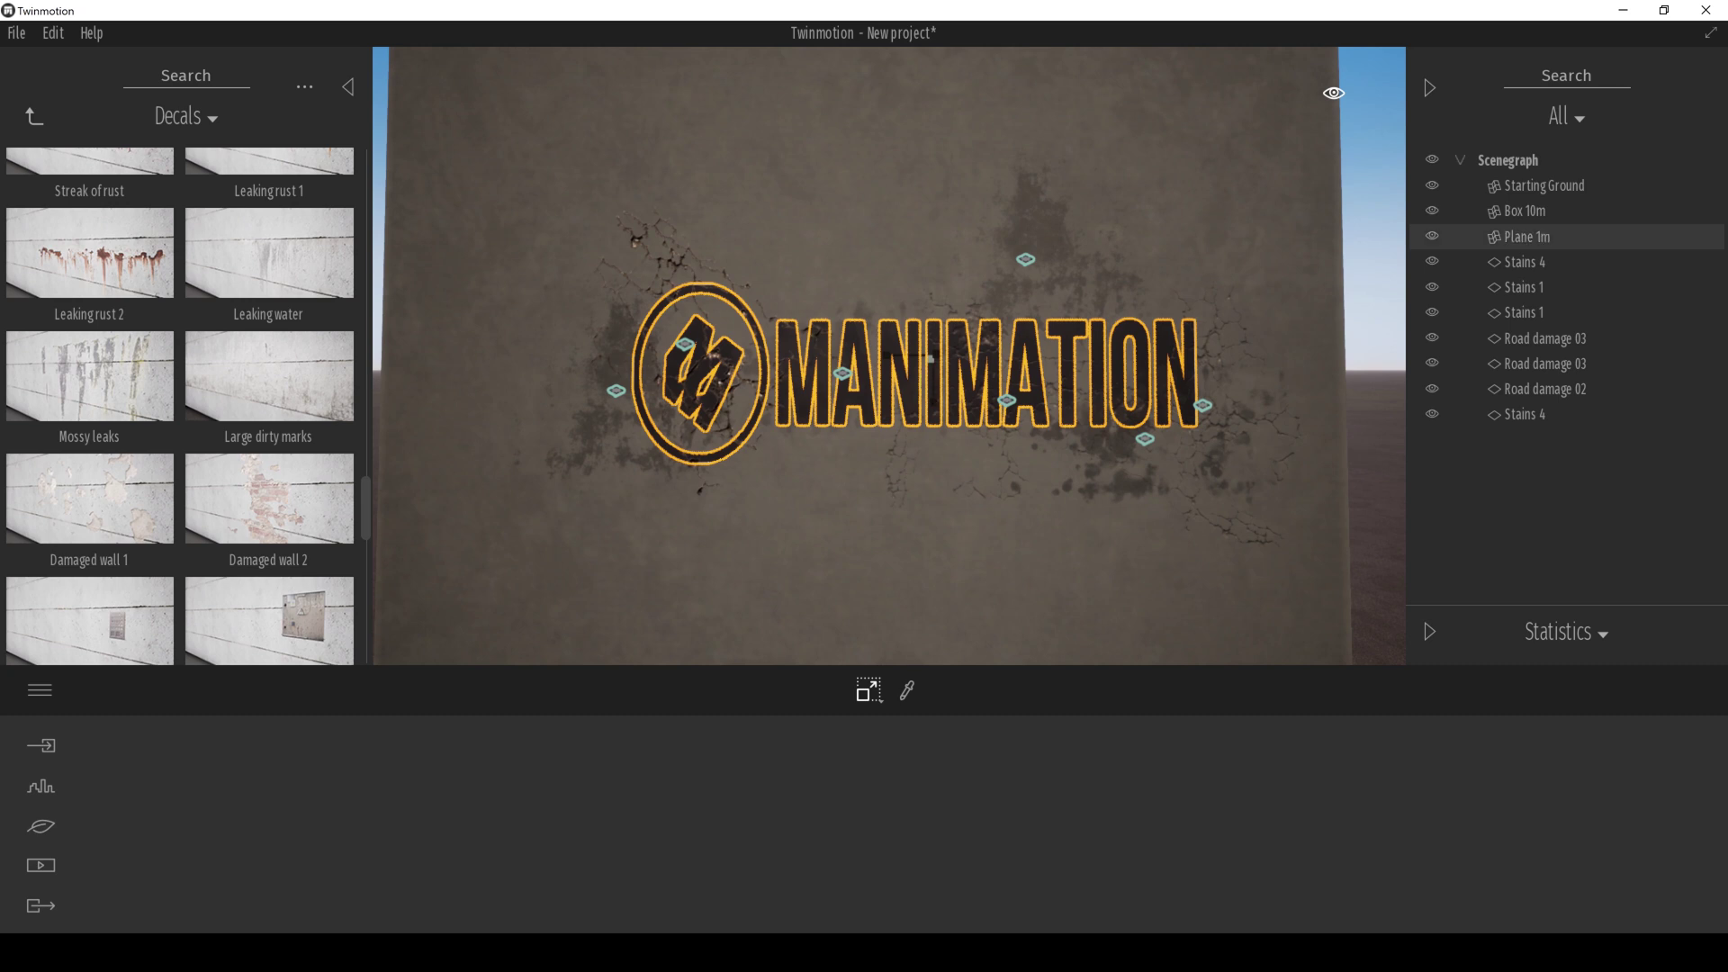
left_click_drag(950, 403, 953, 382)
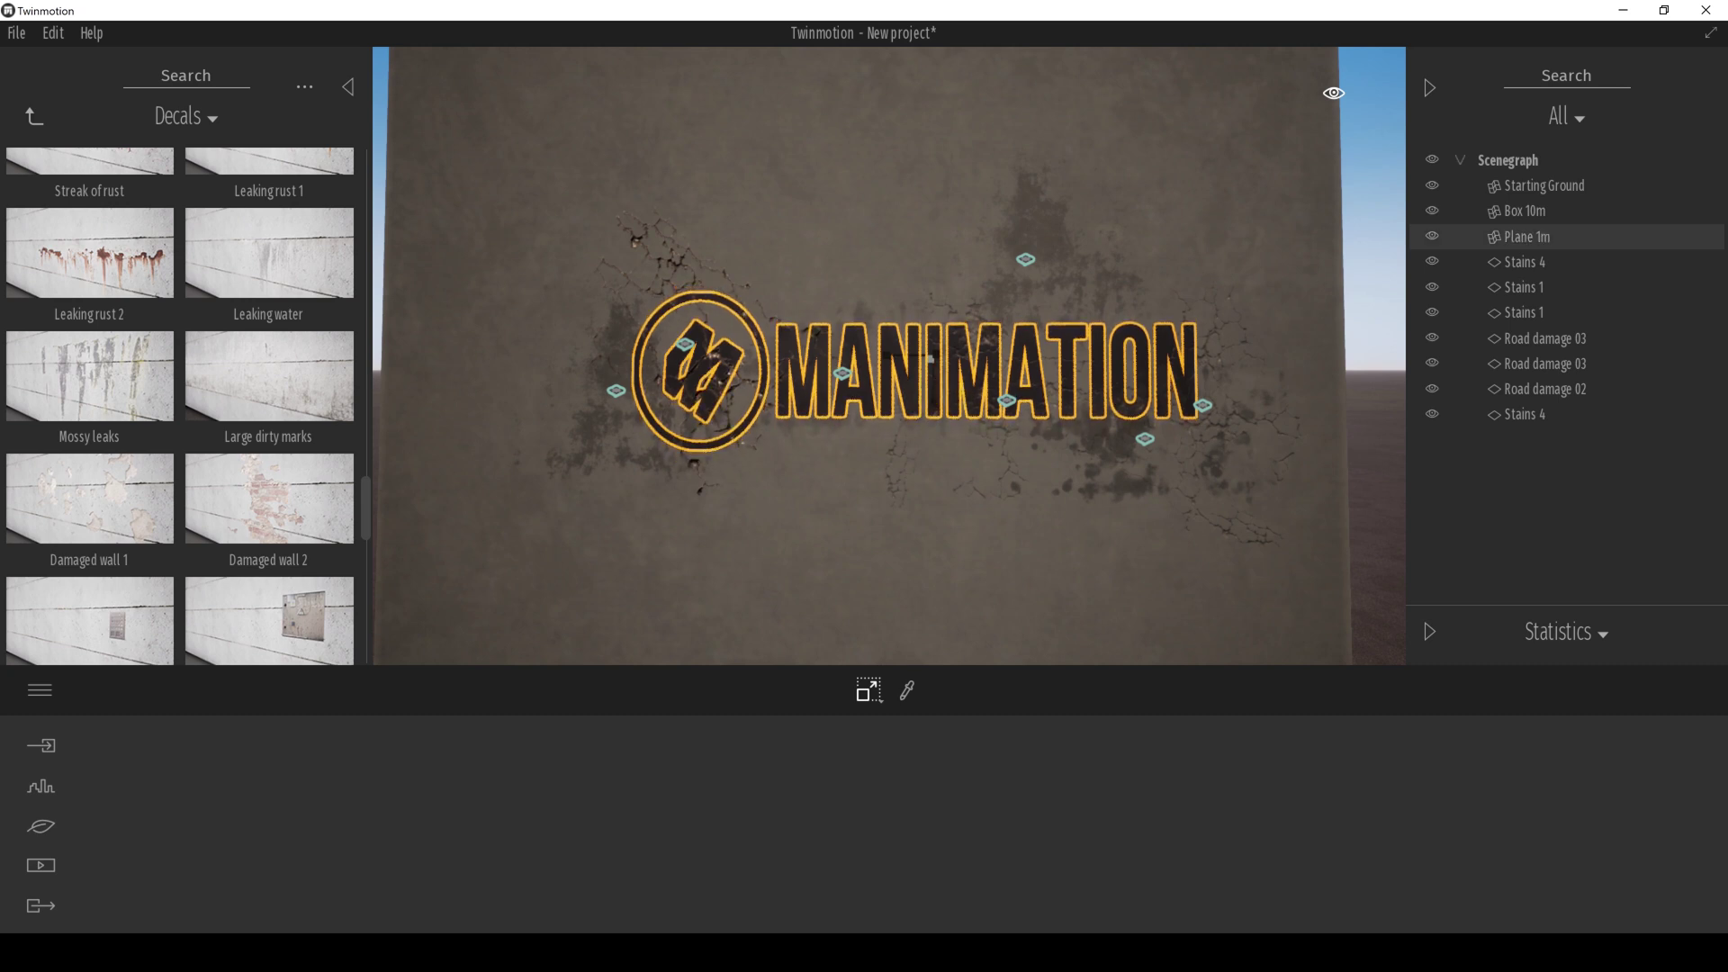
key("Escape")
- Pick the logo's material from the wall and set its reflection to 76%
right_click_drag(930, 359, 891, 329)
key("w")
key("s")
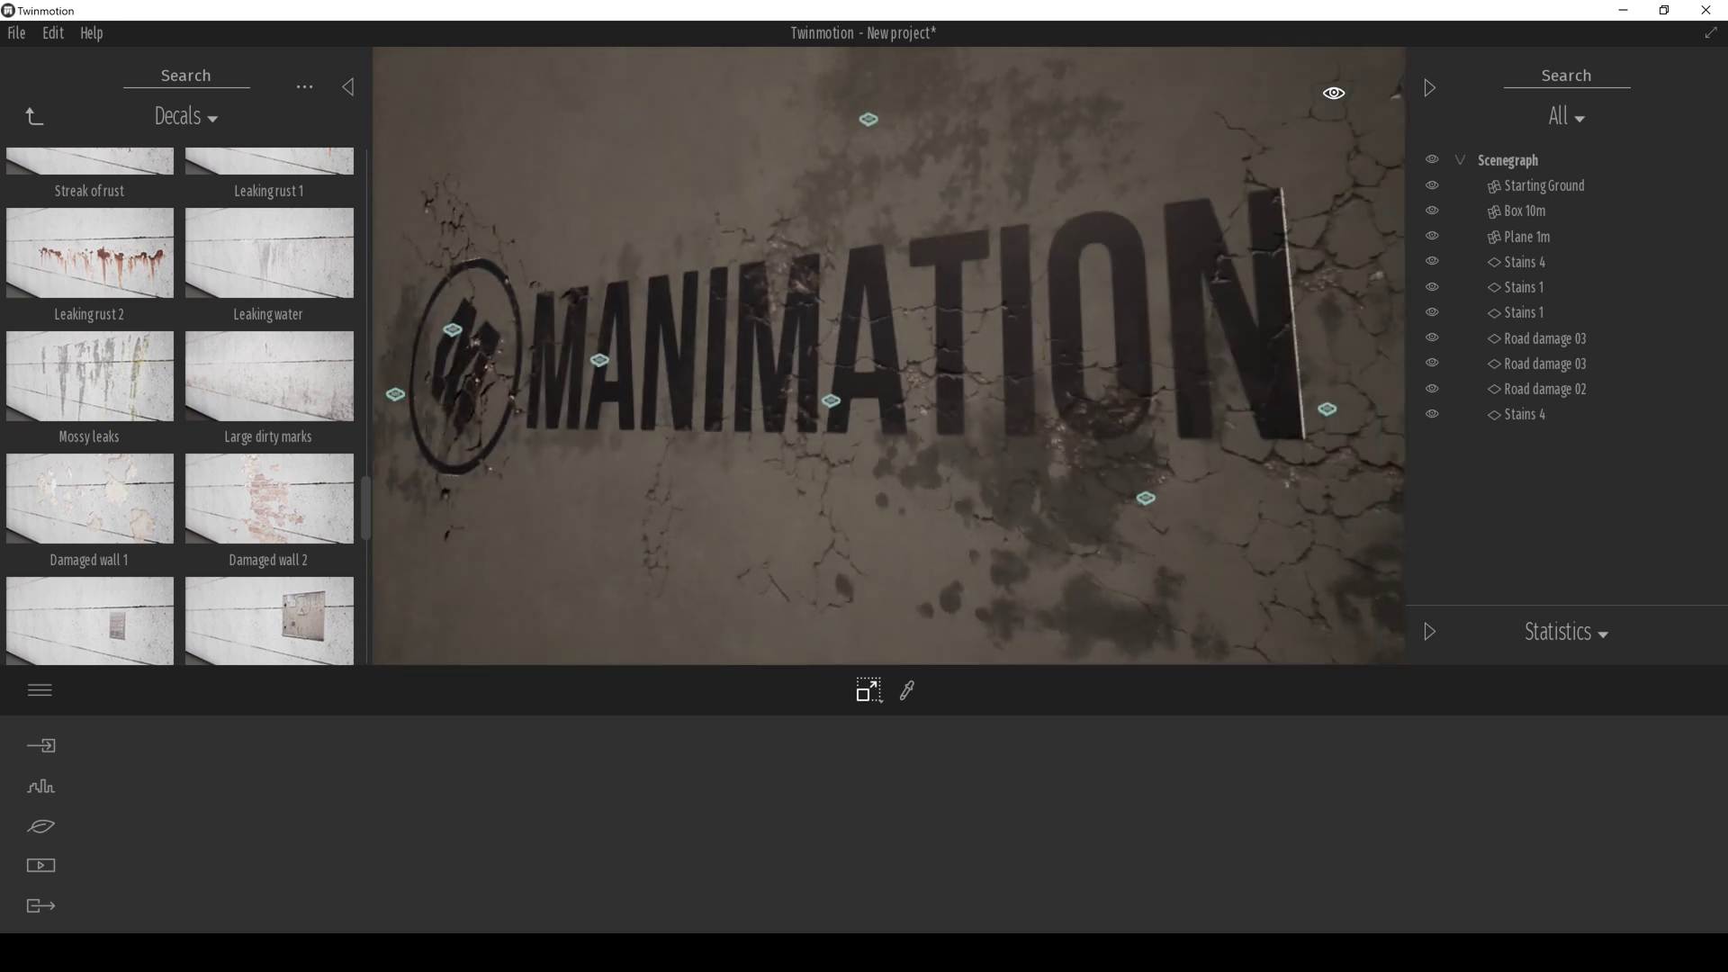
left_click(726, 325)
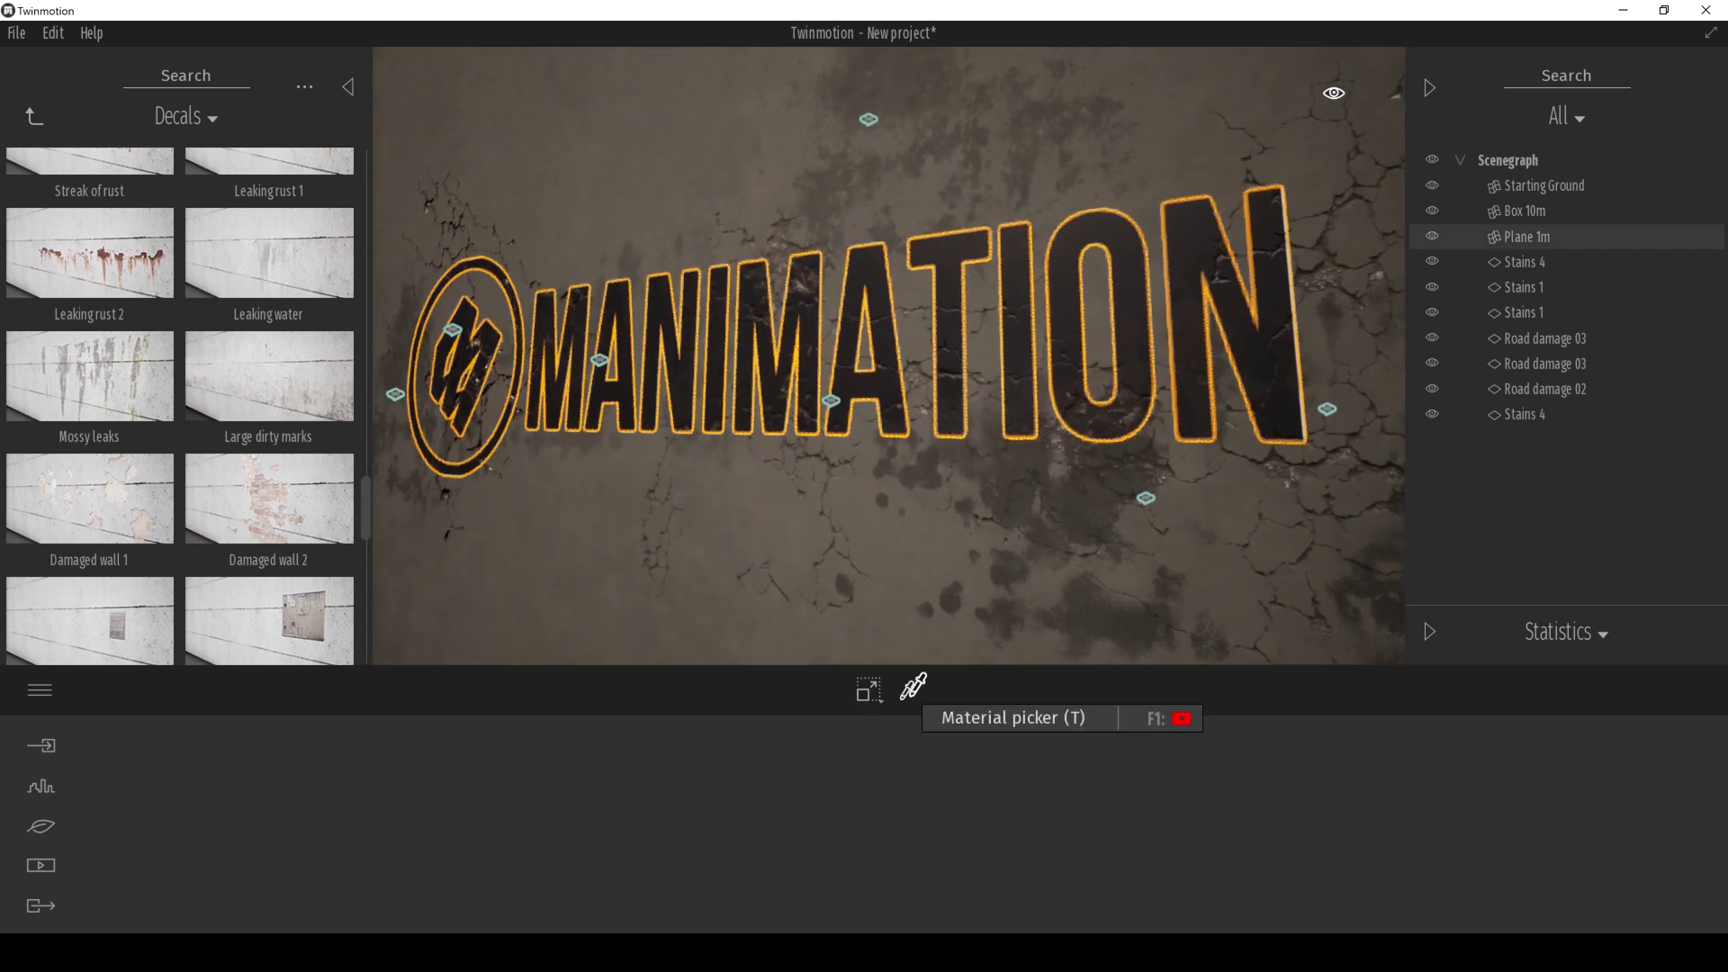
left_click(907, 691)
left_click(1072, 258)
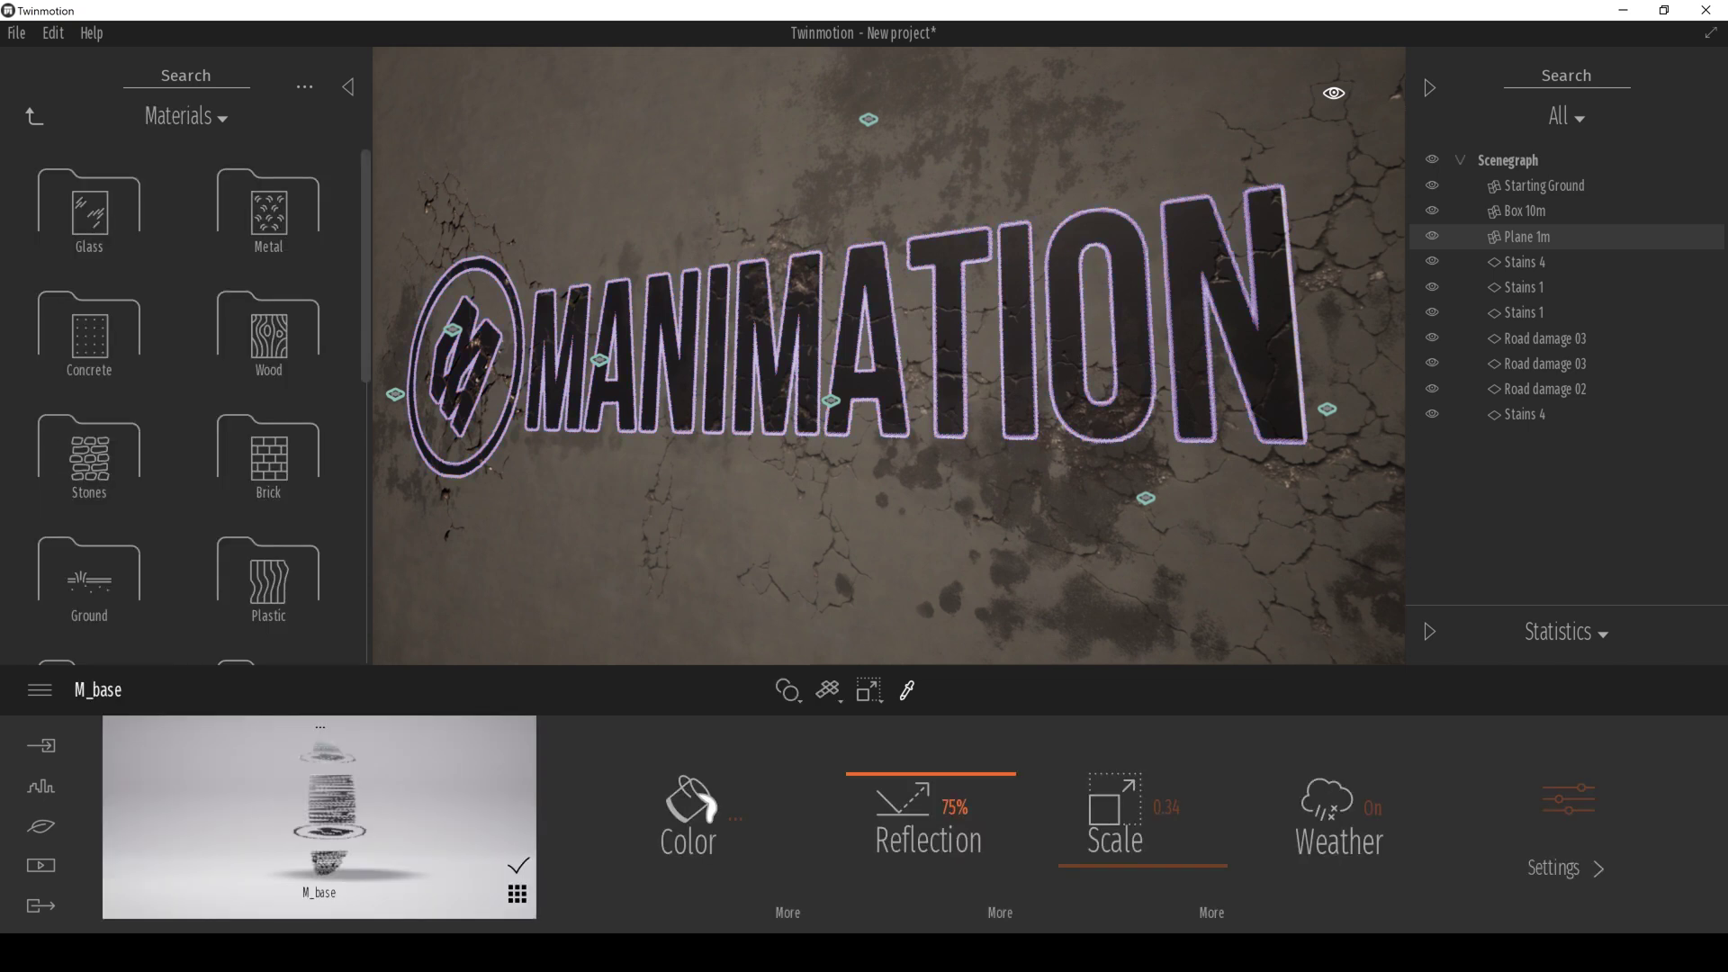
mouse_move(931, 774)
left_mouse_down()
mouse_move(930, 820)
mouse_move(931, 745)
mouse_move(931, 775)
left_mouse_up()
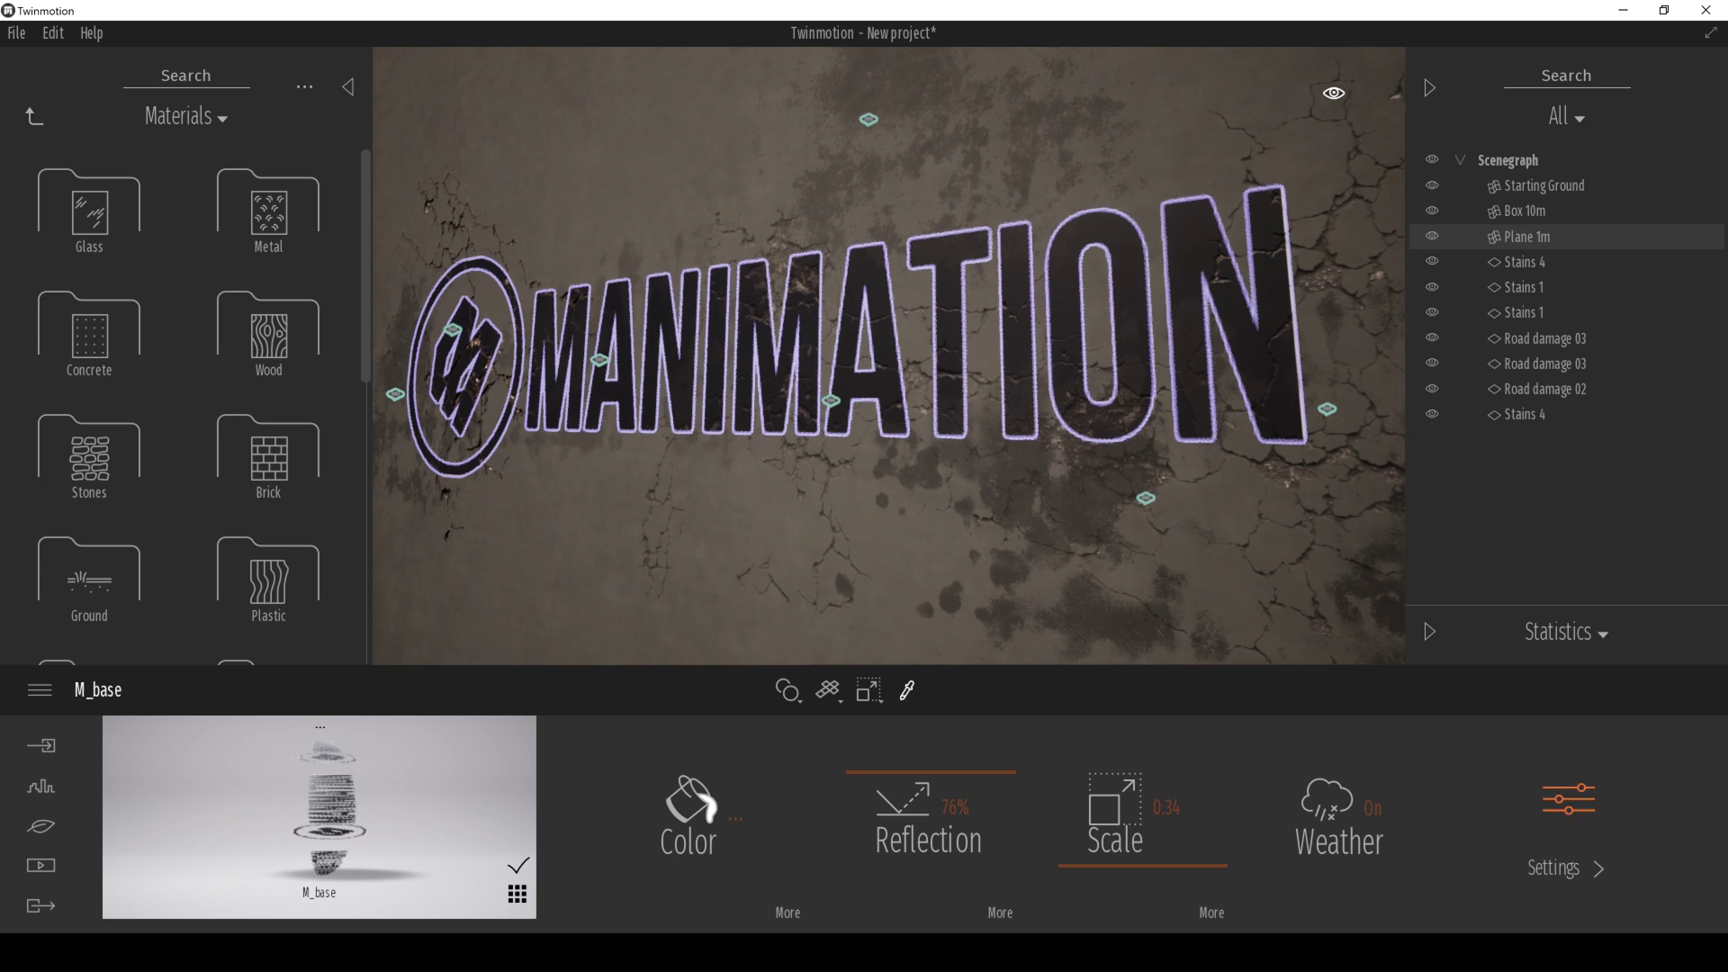
- Set the logo material's bump to 13% and its glow to 36%
left_click(1567, 800)
left_click_drag(930, 886, 930, 867)
mouse_move(719, 886)
left_mouse_down()
mouse_move(719, 836)
mouse_move(719, 886)
left_mouse_up()
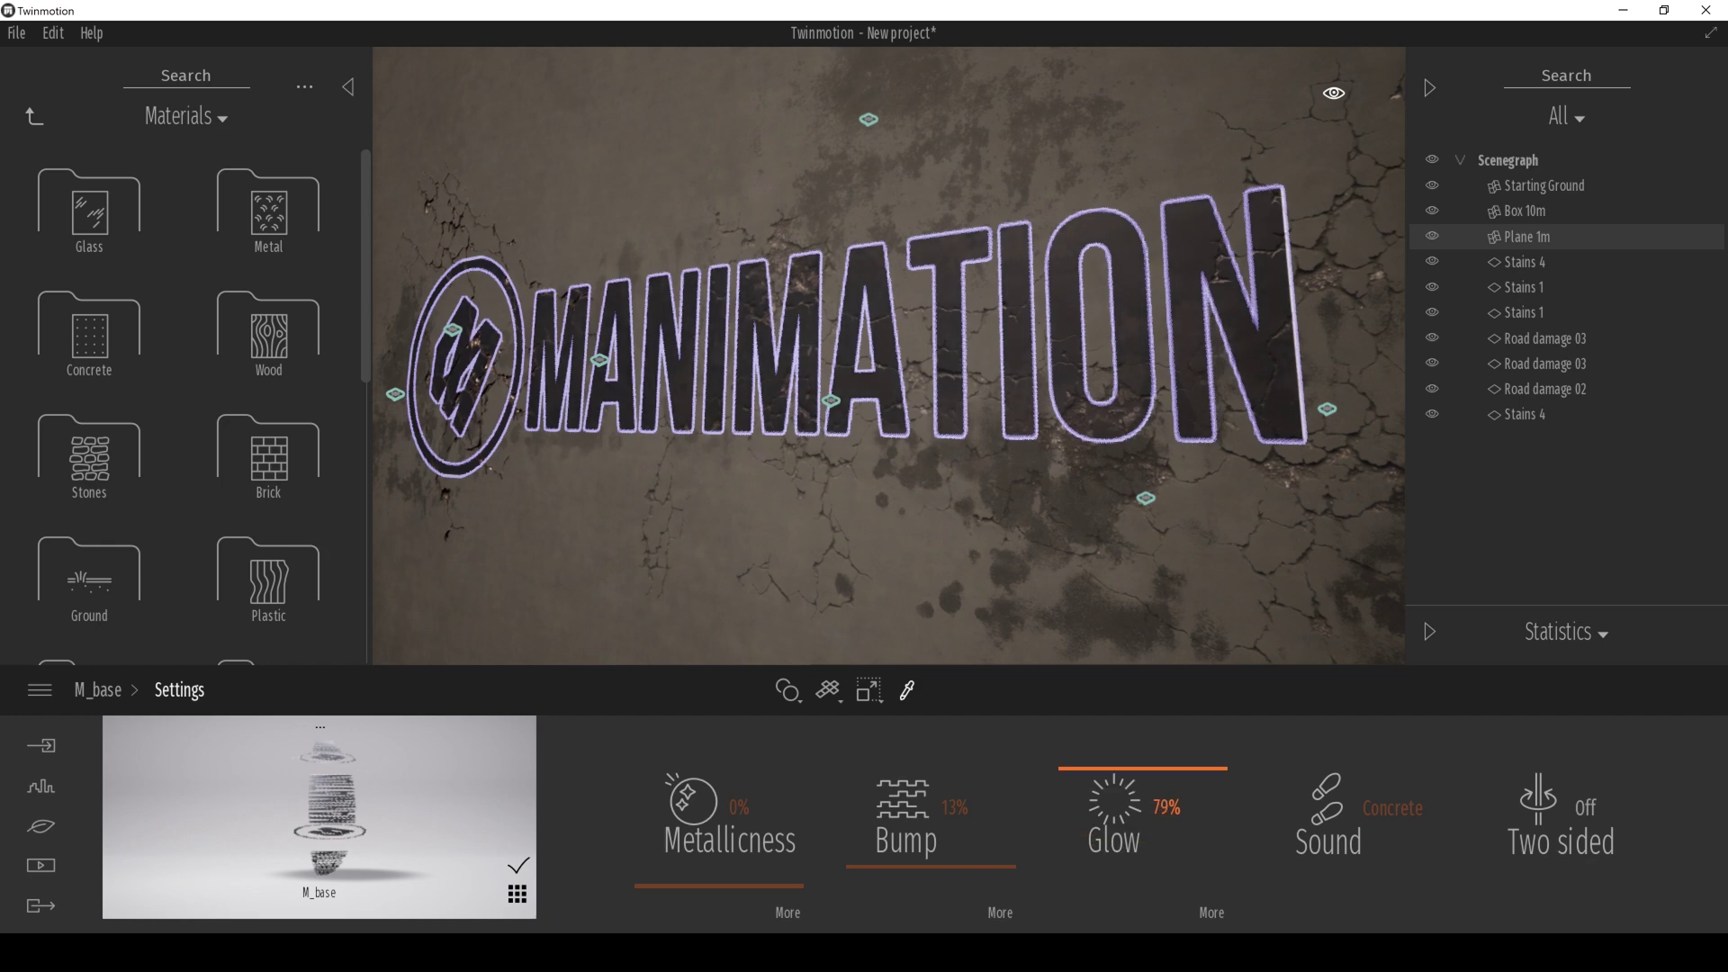
left_click_drag(1143, 768, 1143, 832)
scroll(975, 586, "down", 6)
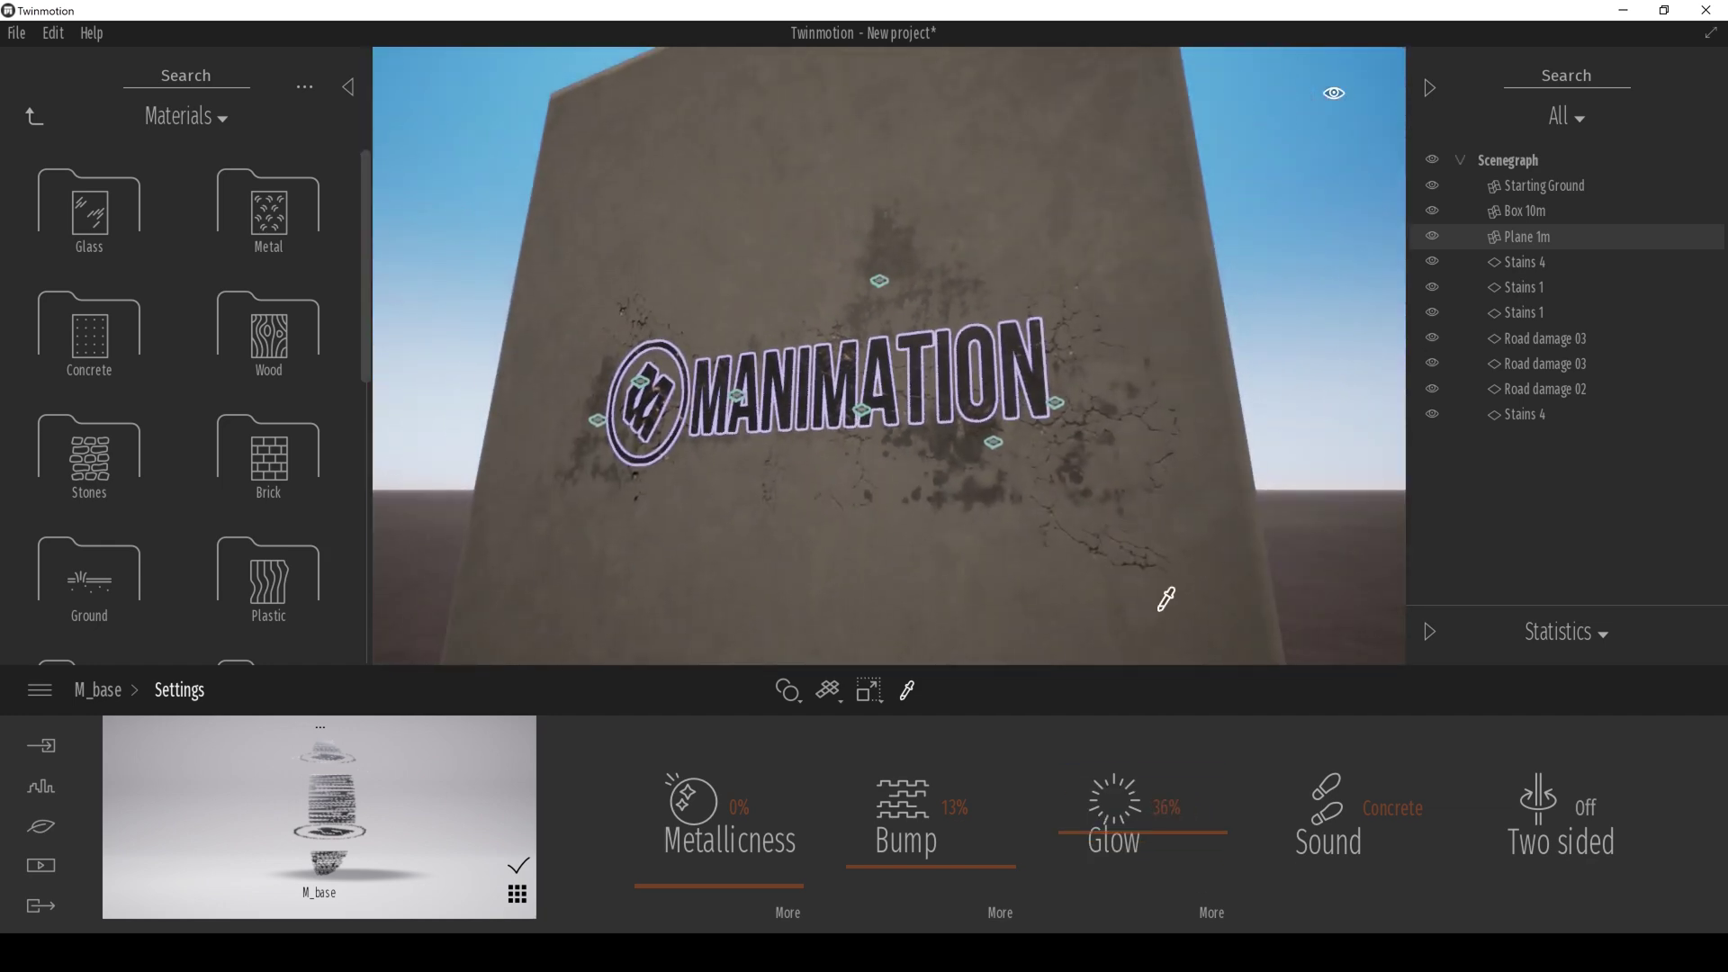
- Switch to the Move tool and deselect the logo plane
left_click(868, 690)
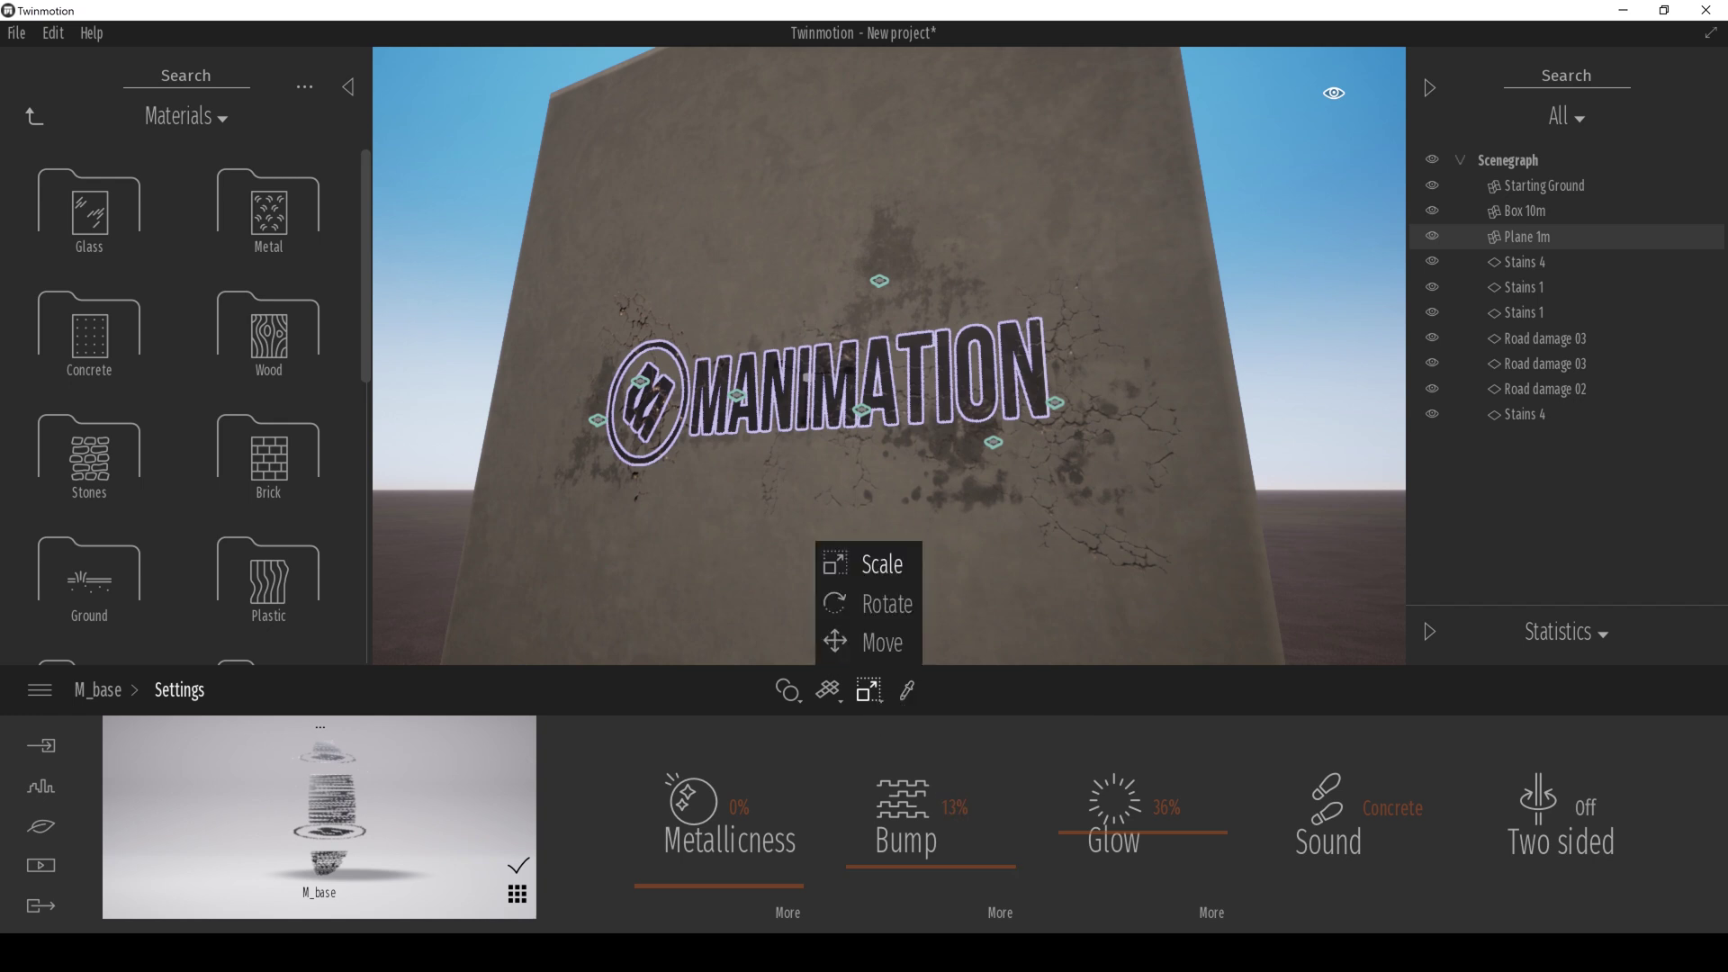
left_click(834, 640)
left_click(808, 378)
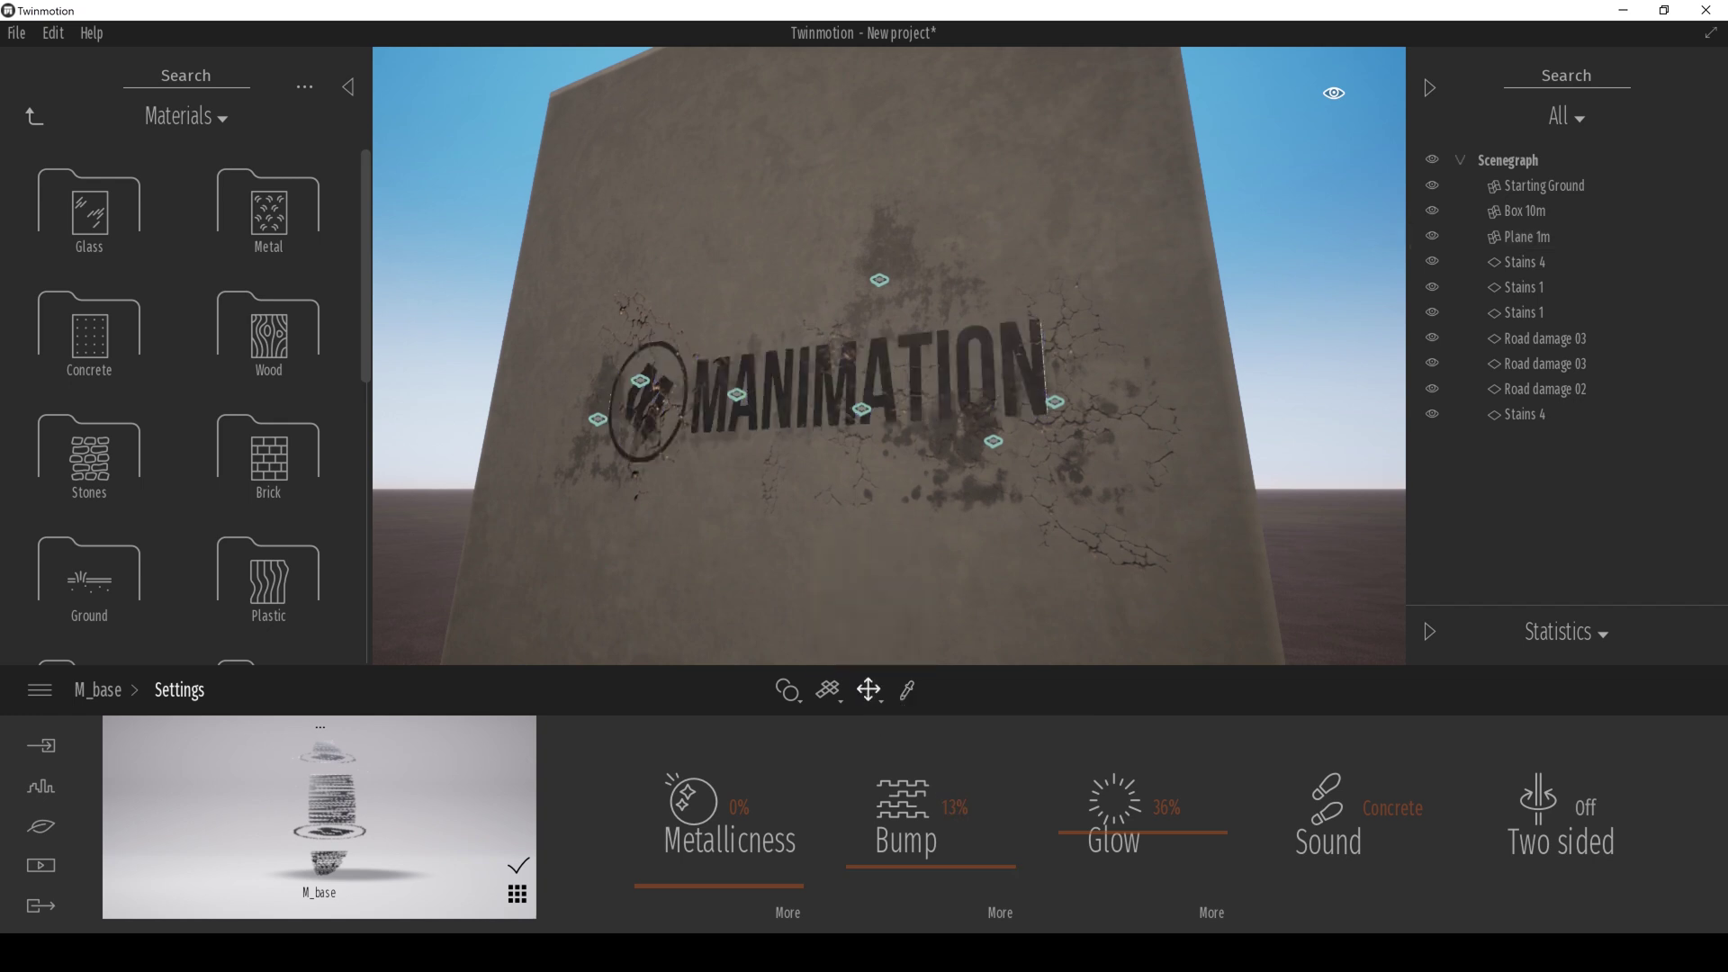
- Examine the weathered logo and its stain and crack decals from close up and from farther away
scroll(807, 378, "up", 5)
scroll(547, 406, "up", 5)
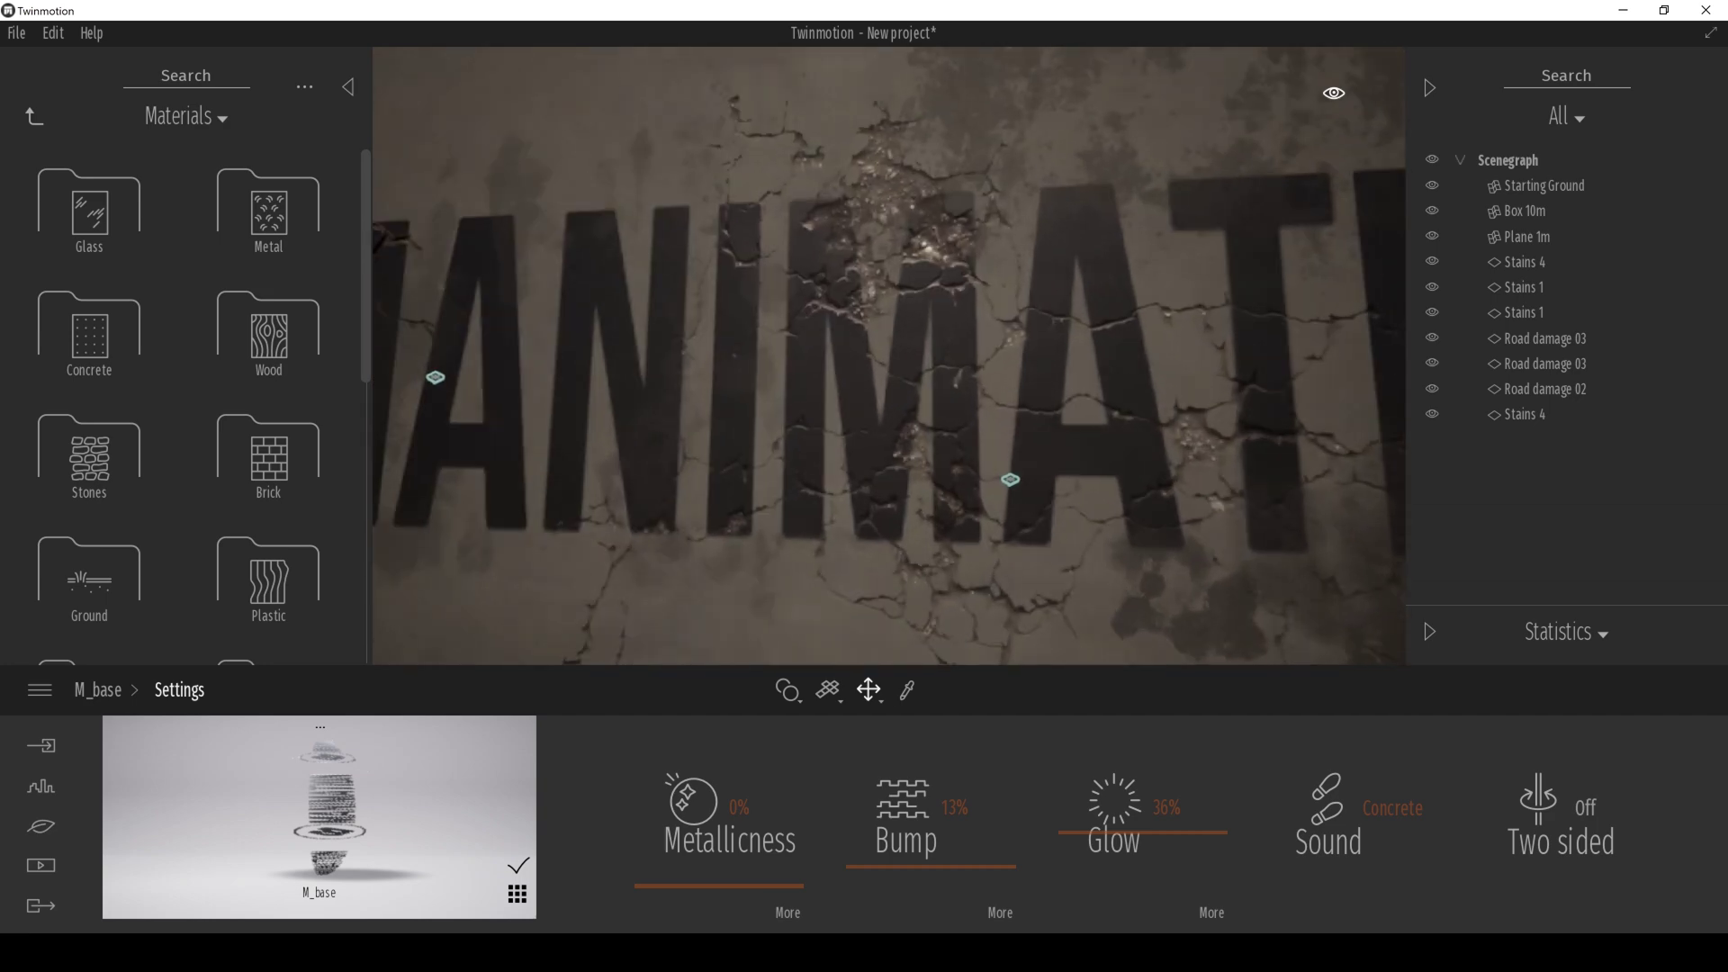
right_click_drag(547, 406, 396, 427)
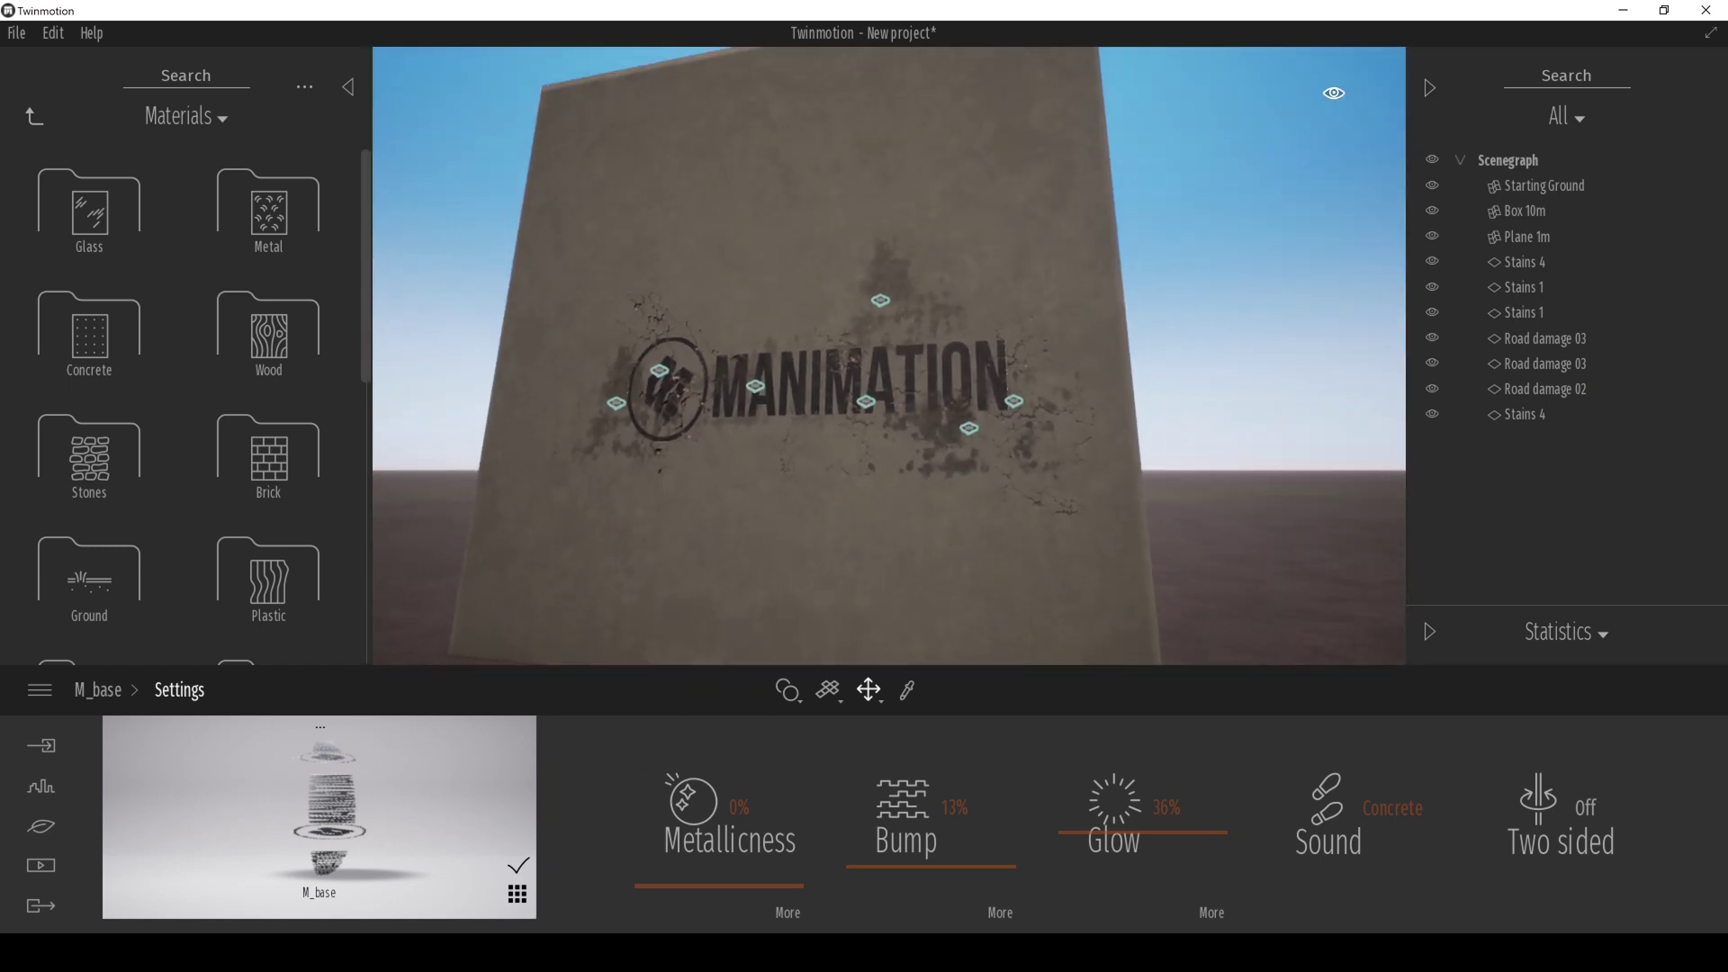
key("Up")
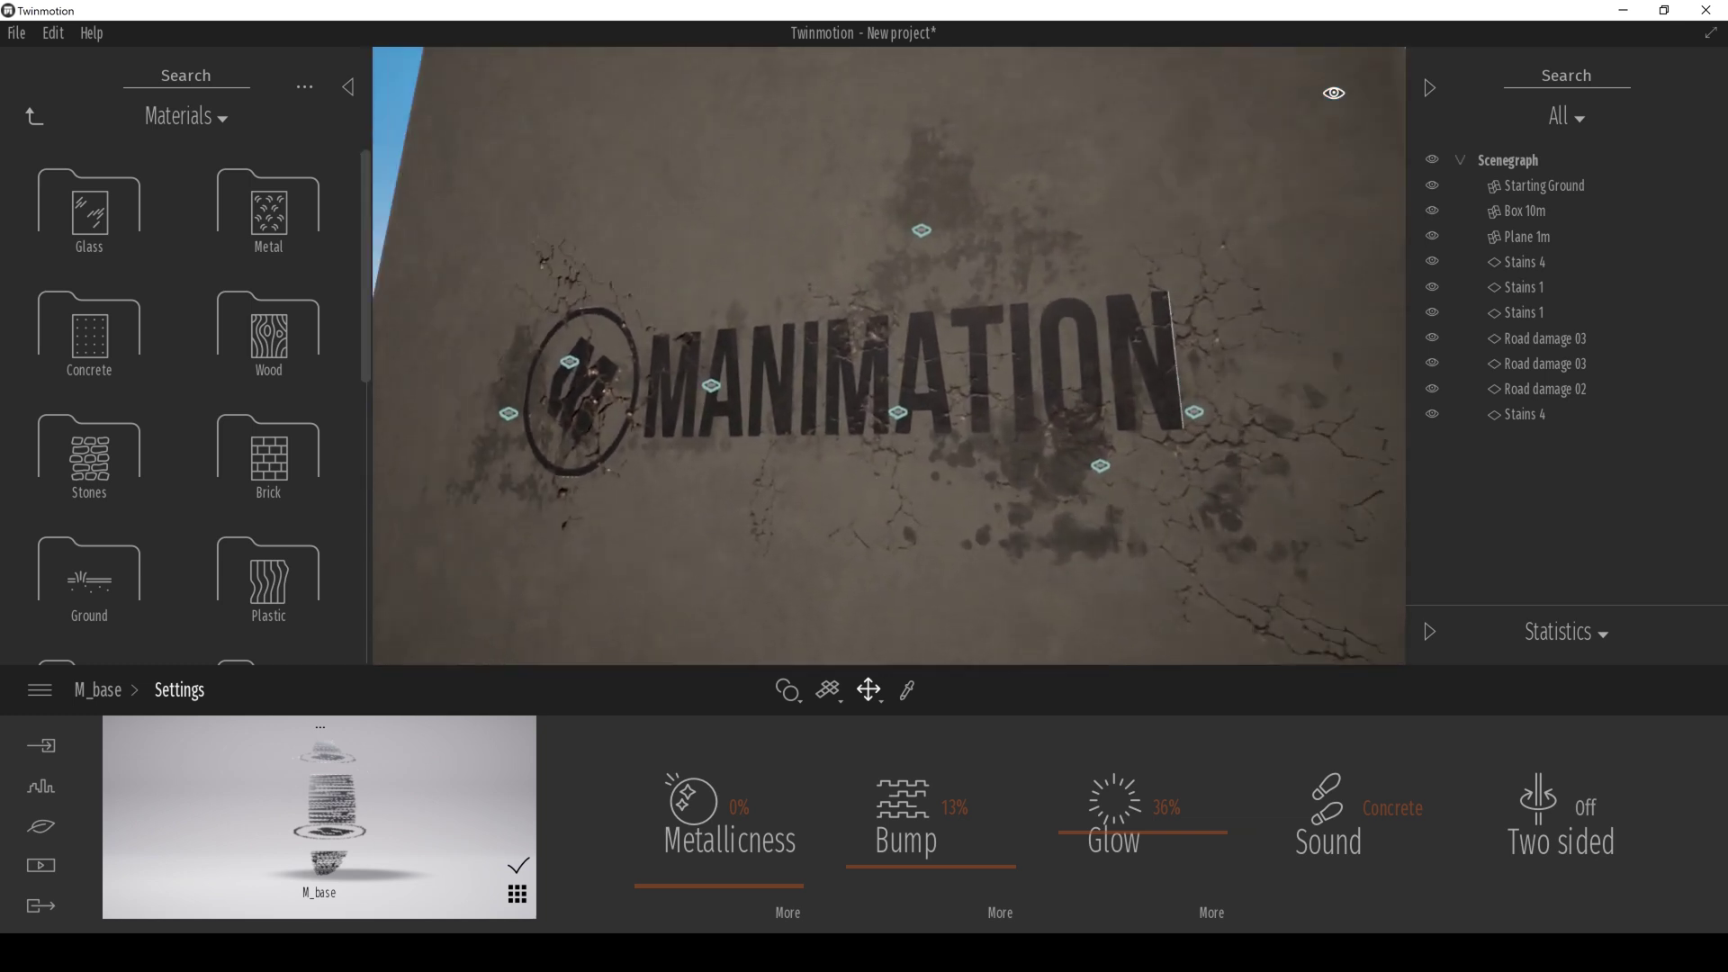
key("Down")
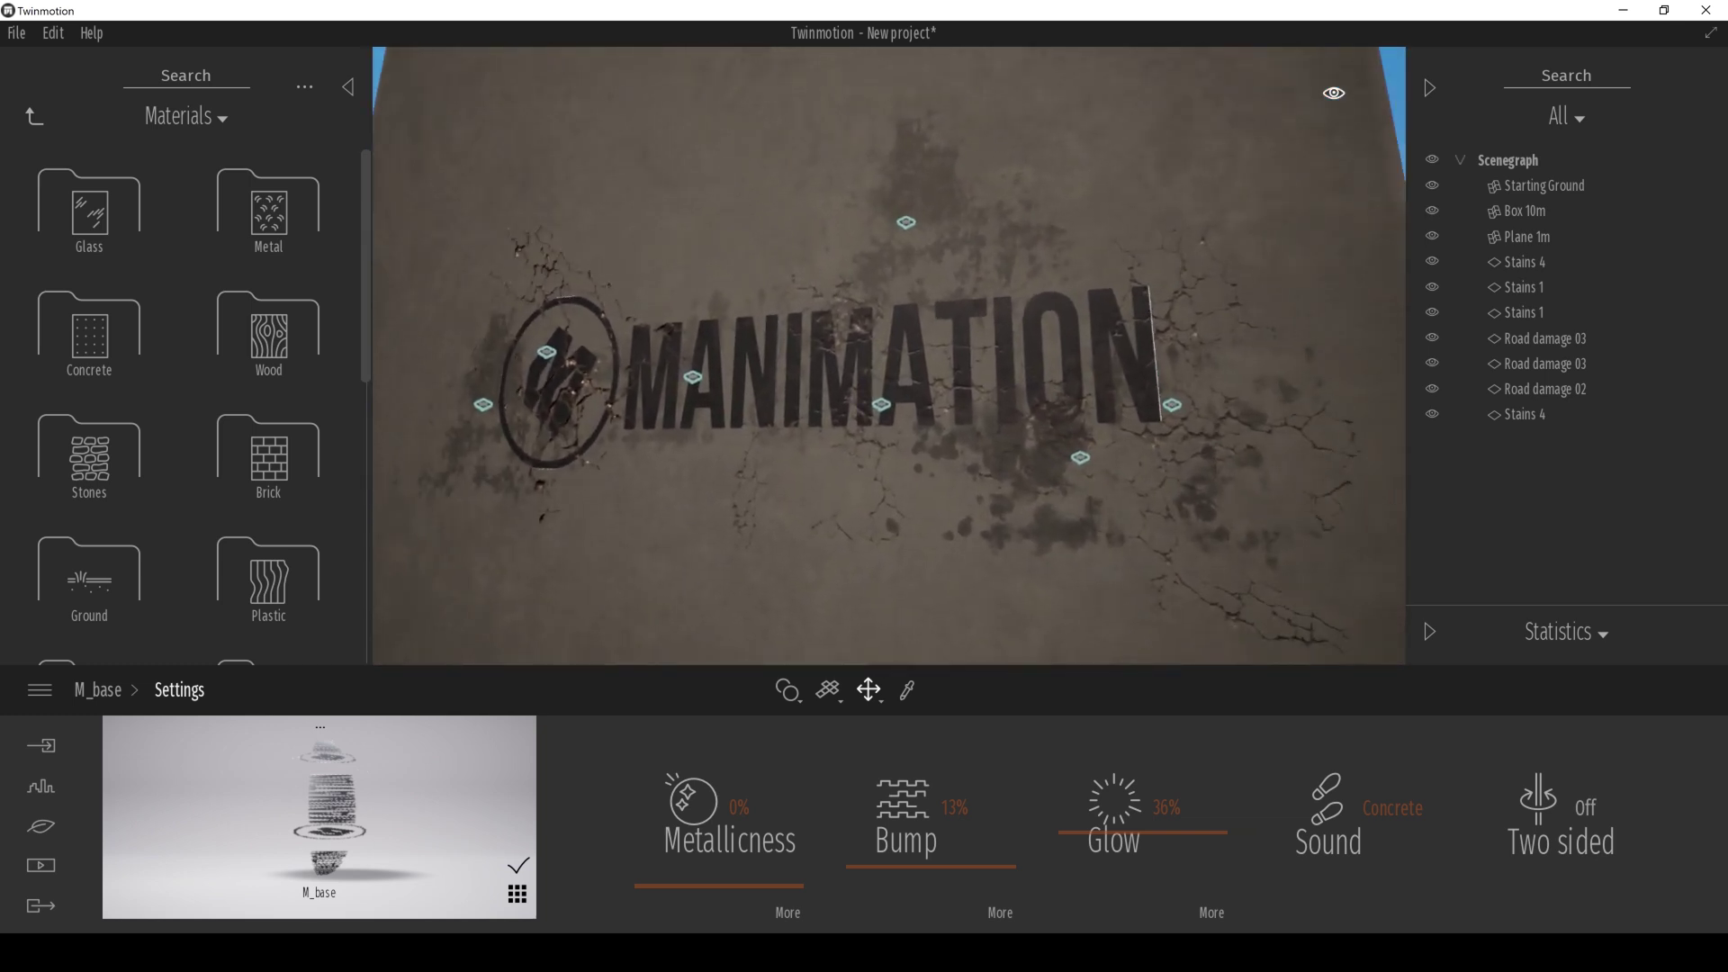
key("Up")
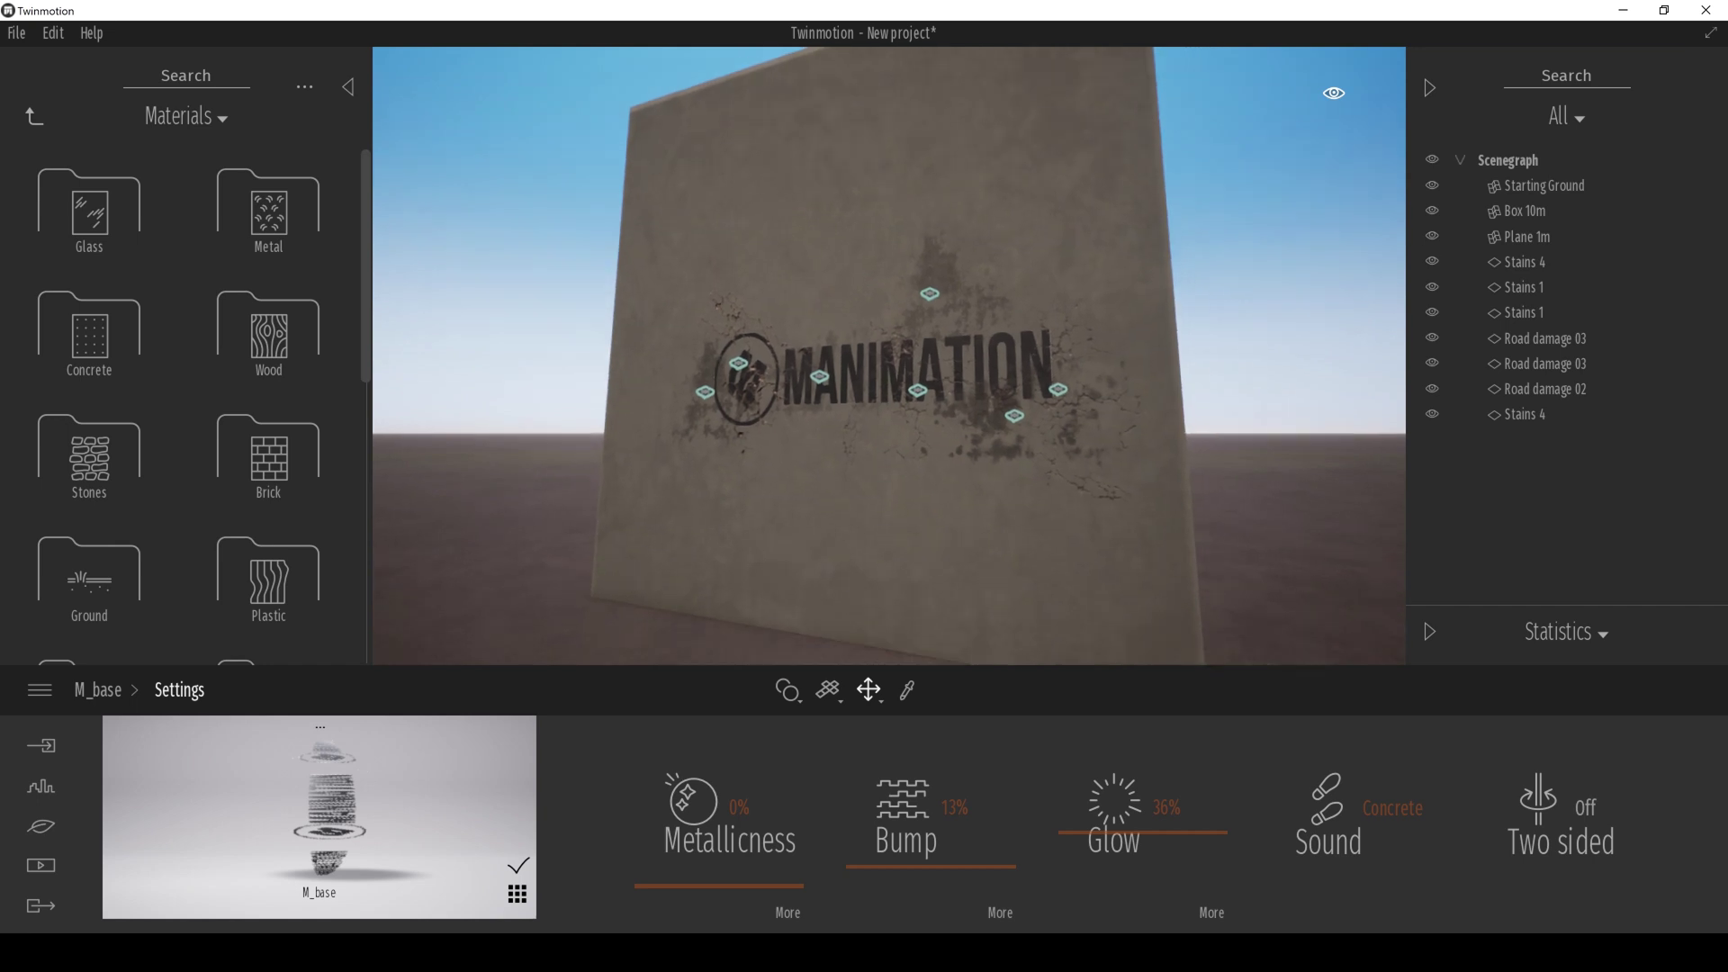
key("Down")
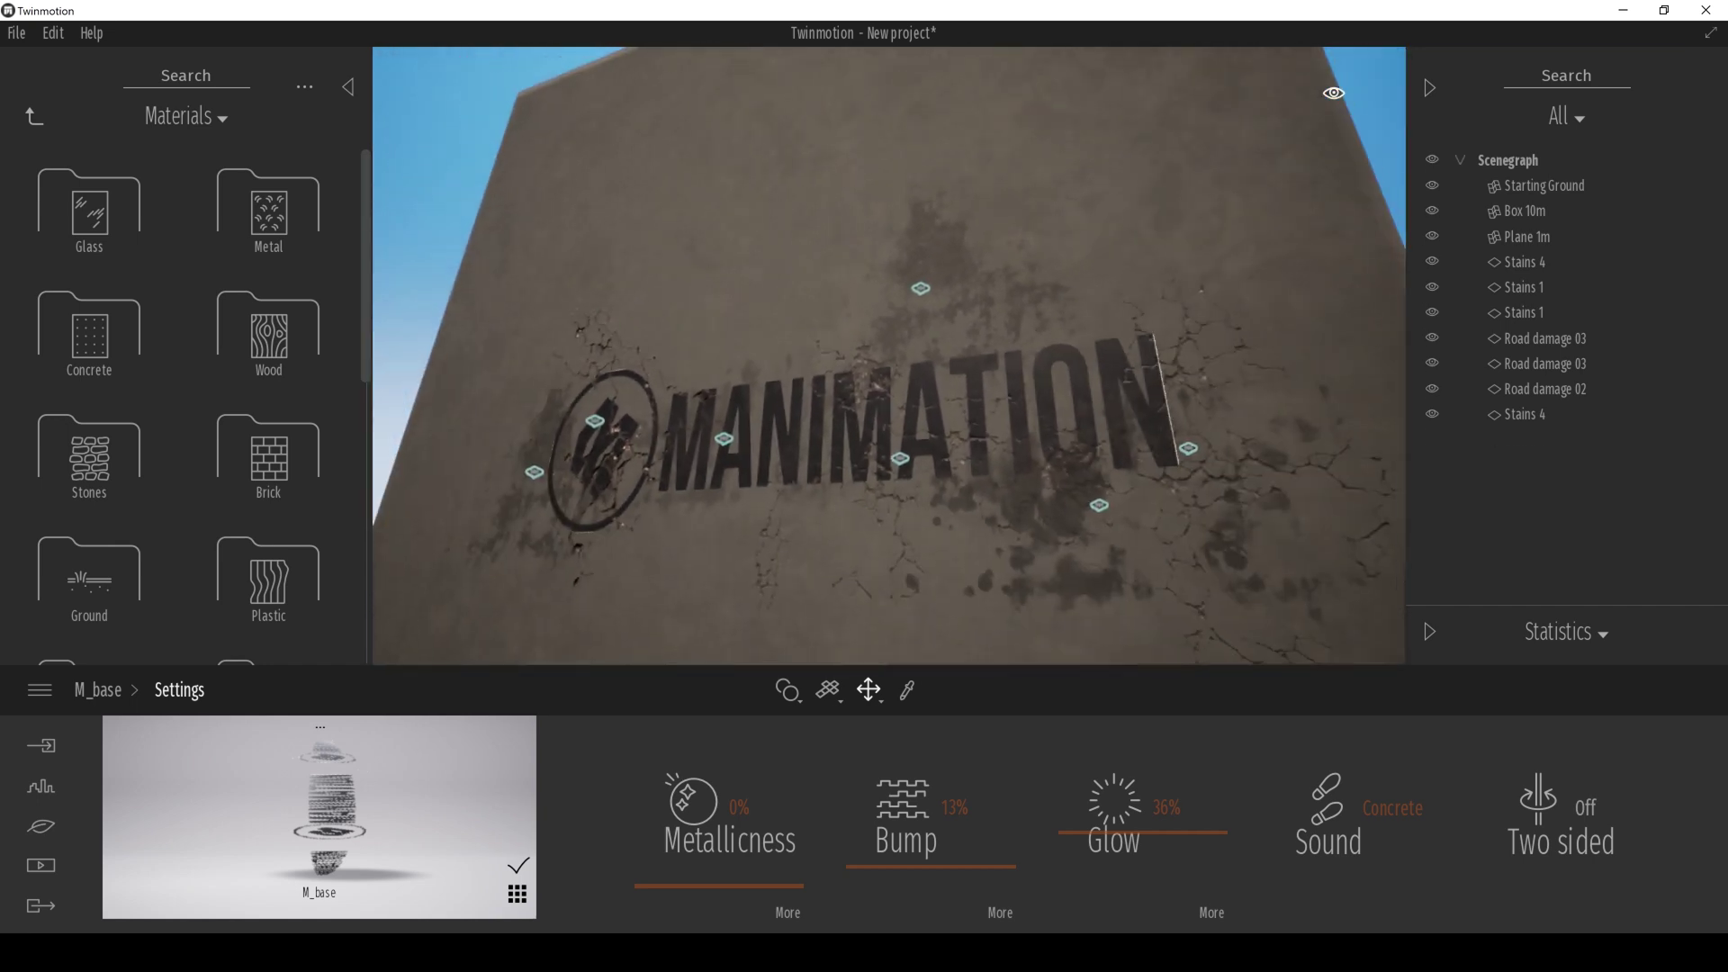
key("s")
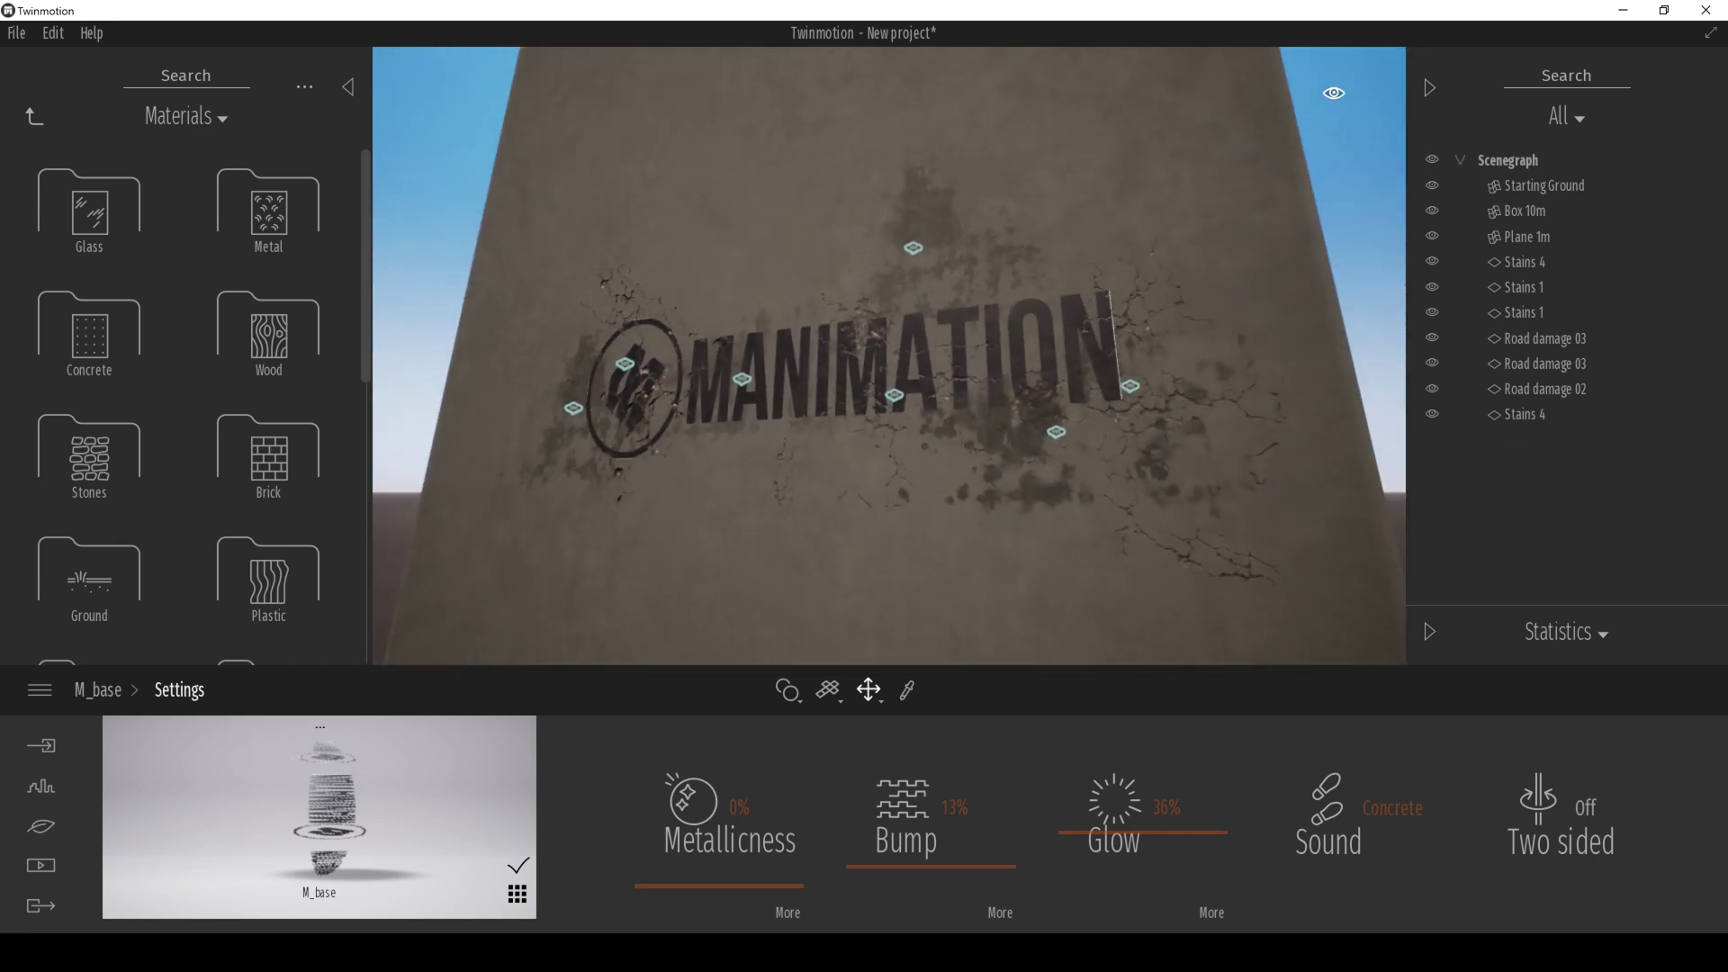
key("s")
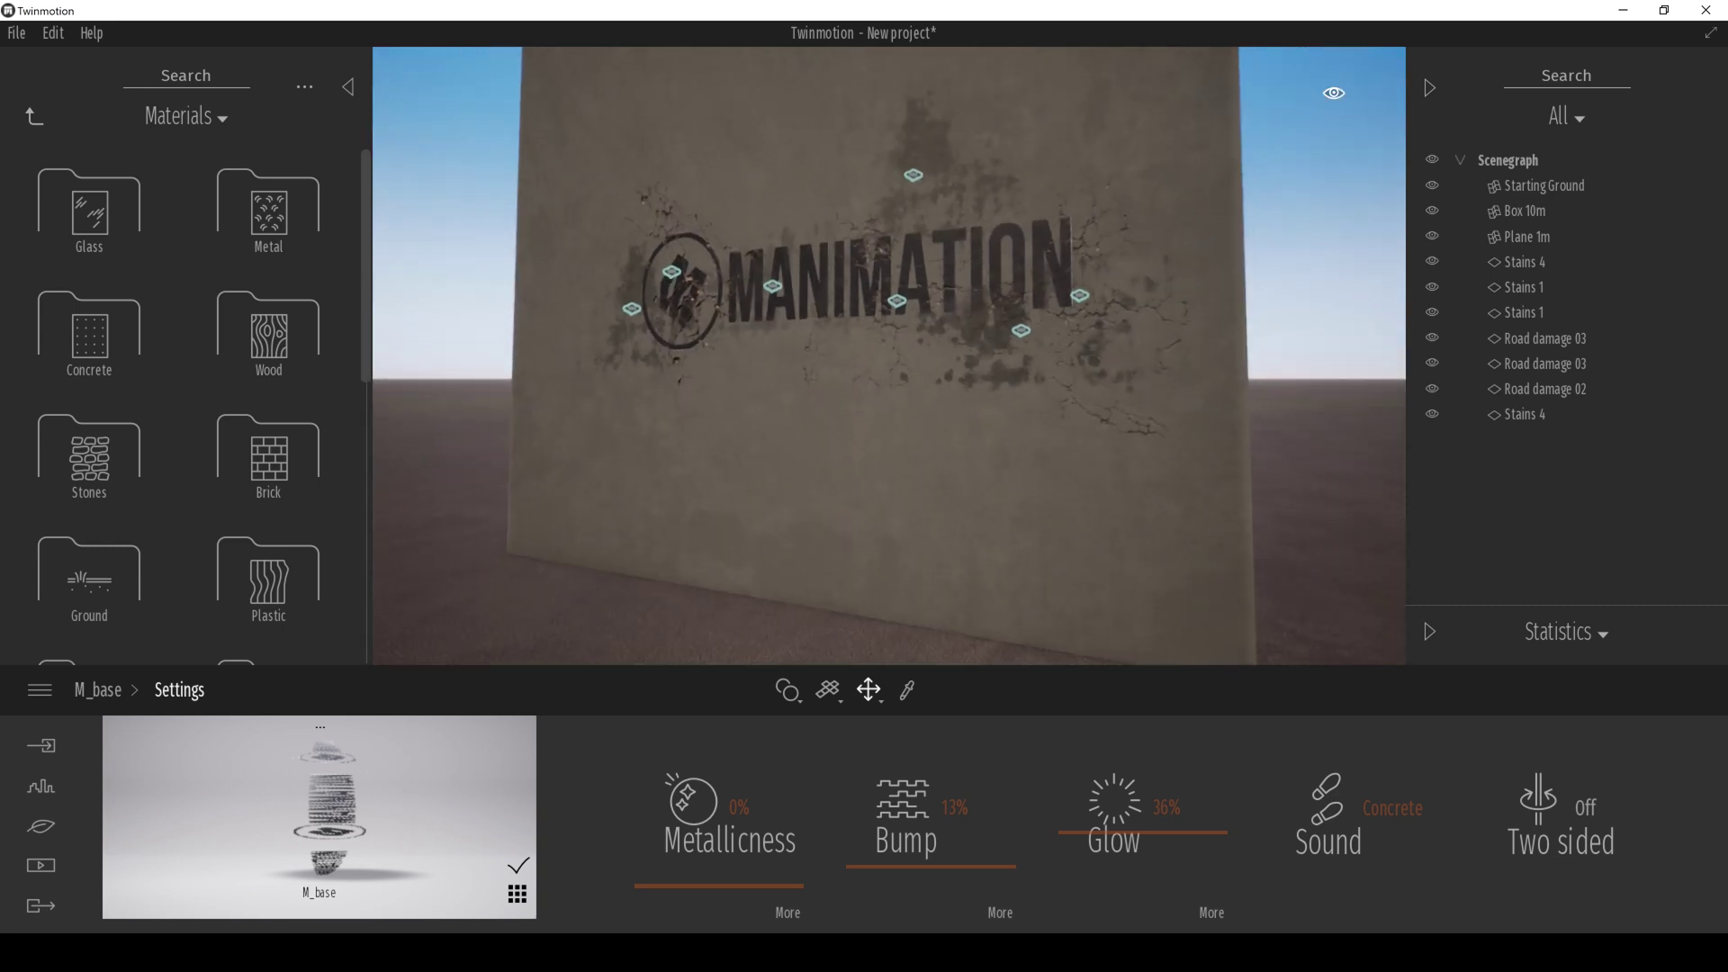